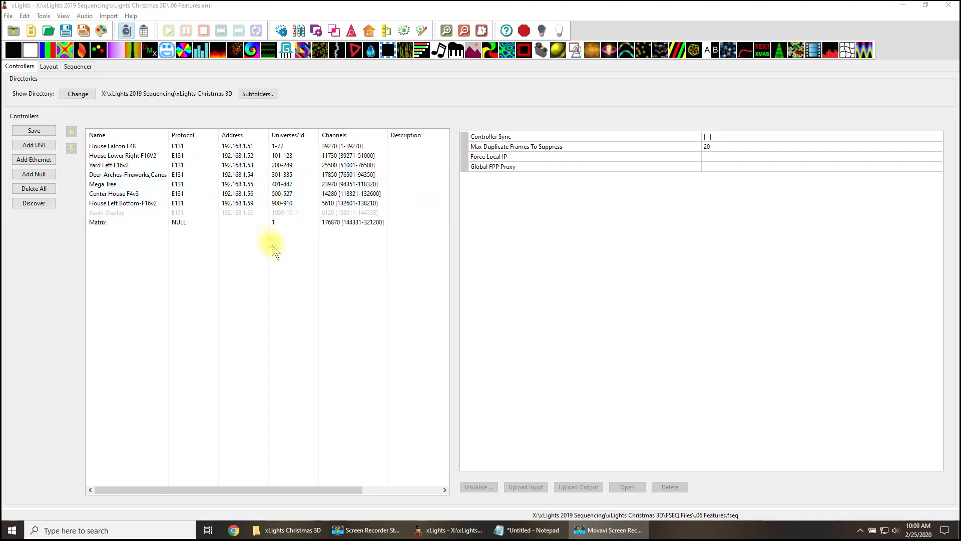
Review the House Falcon F48 controller's properties and the list of models offered for its vendor
{"action": "left_click", "coordinate": [405, 146]}
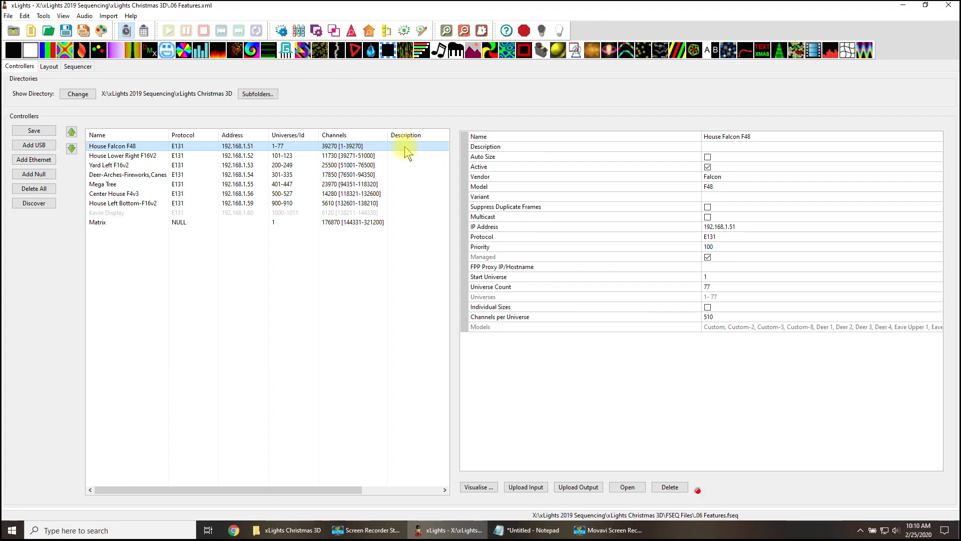
{"action": "left_click", "coordinate": [731, 188]}
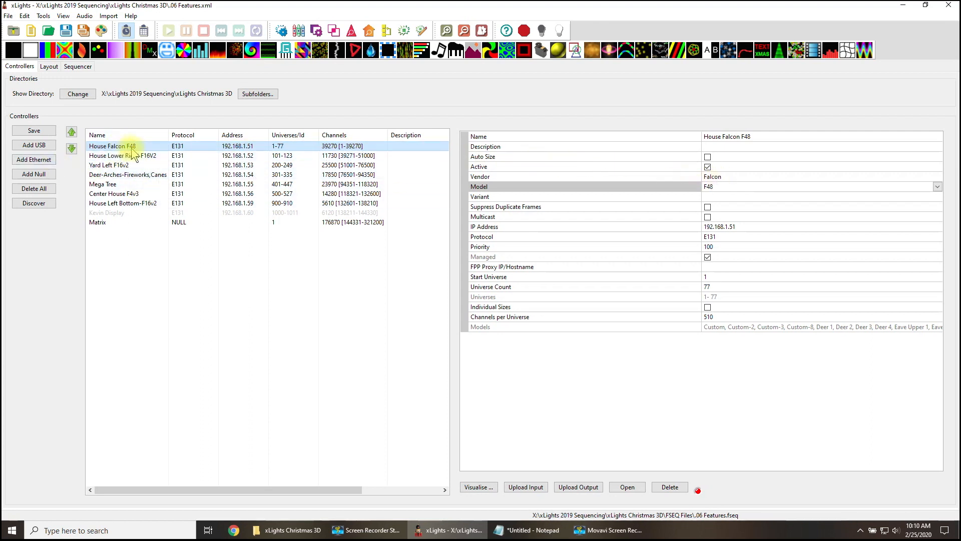
{"action": "left_click", "coordinate": [722, 188]}
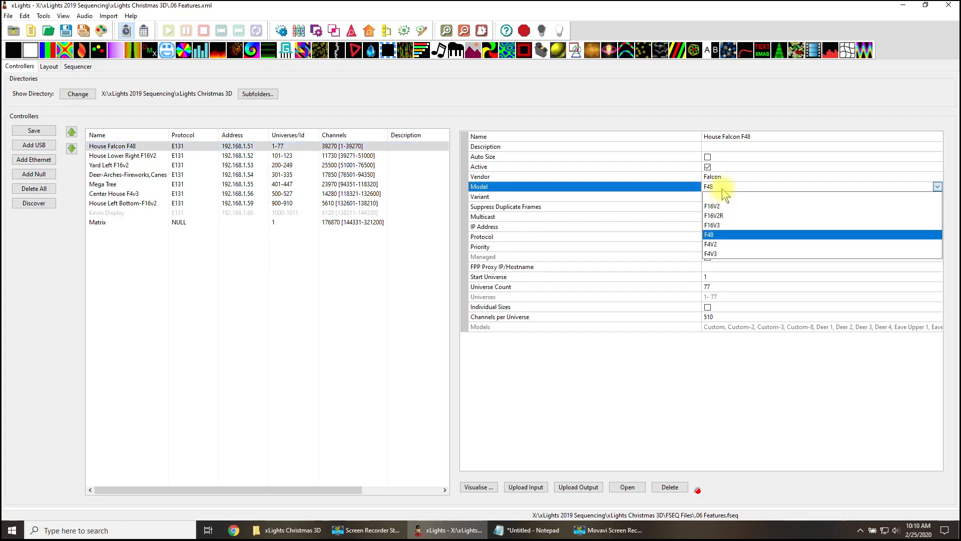
Check the available models for the House Lower Right F16V2 controller and keep F16V2 selected
{"action": "left_click", "coordinate": [100, 156]}
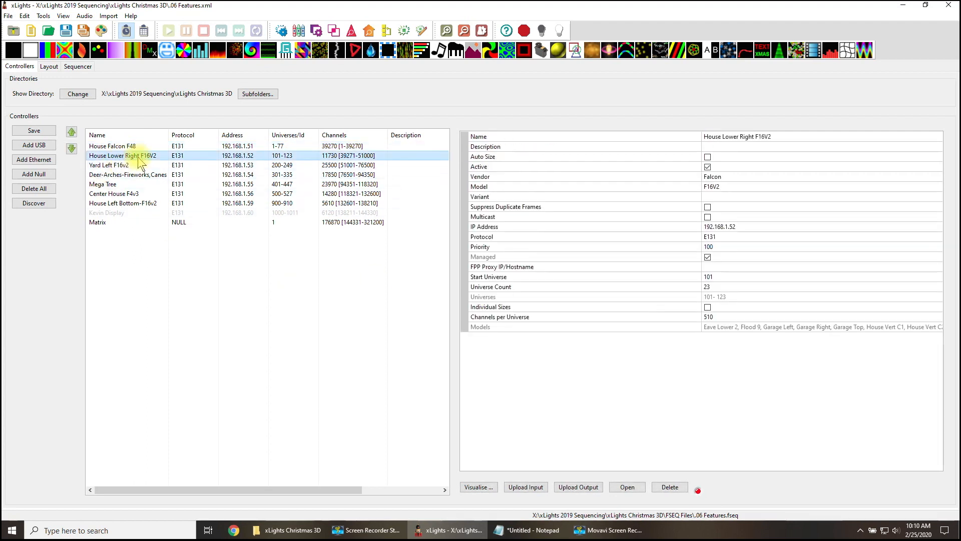
{"action": "left_click", "coordinate": [717, 188]}
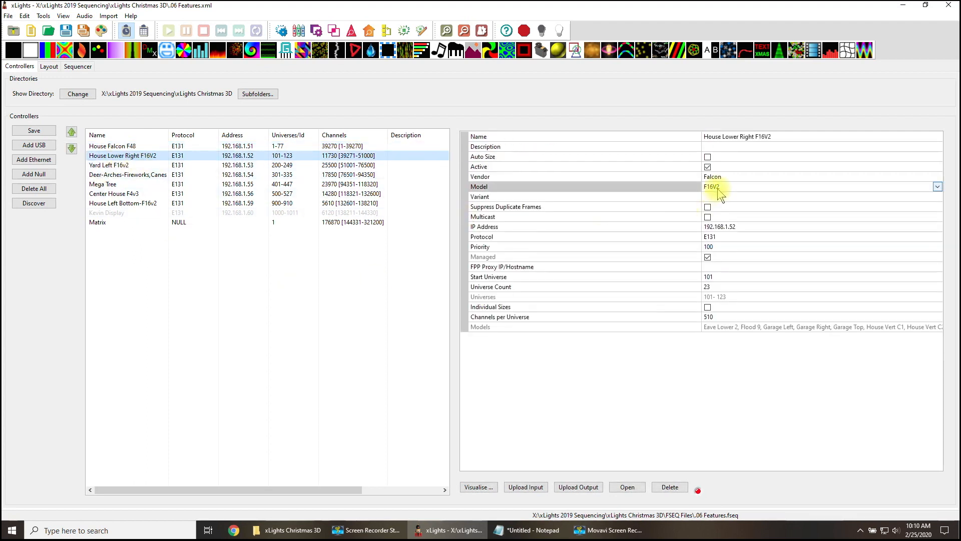
{"action": "left_click", "coordinate": [941, 188]}
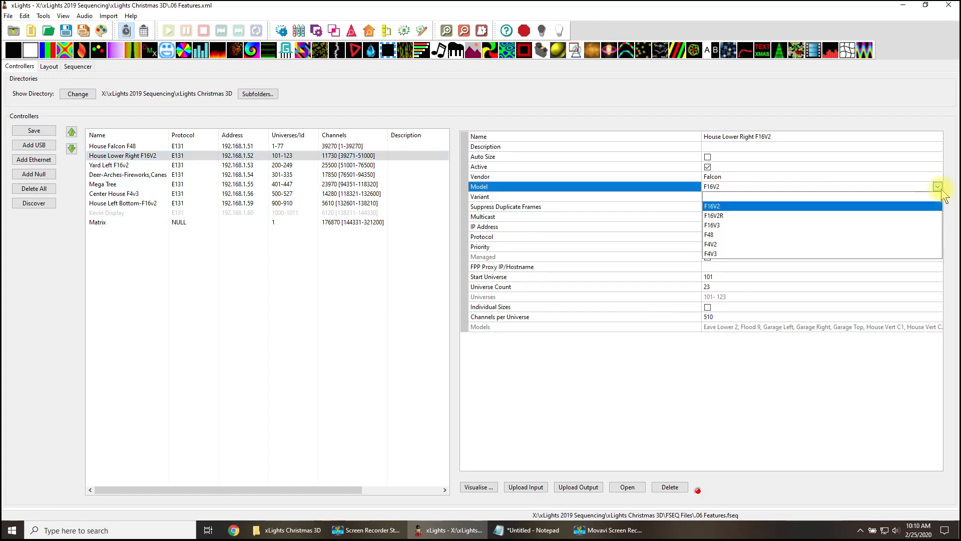
{"action": "left_click", "coordinate": [794, 206]}
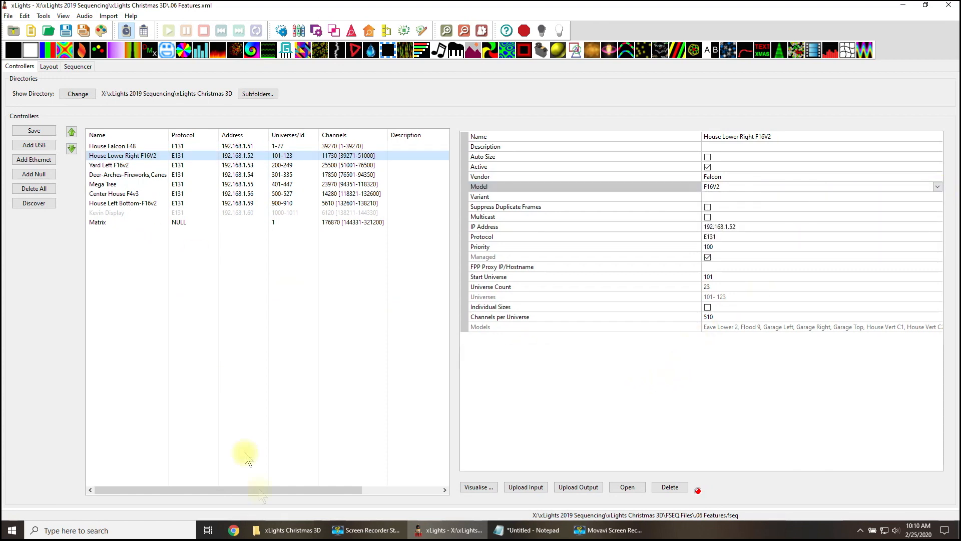
Visualise the House Lower Right F16V2 controller to examine its pixel port assignments, then close the view
{"action": "left_click", "coordinate": [491, 488]}
{"action": "left_click_drag", "start_coordinate": [280, 308], "coordinate": [478, 463]}
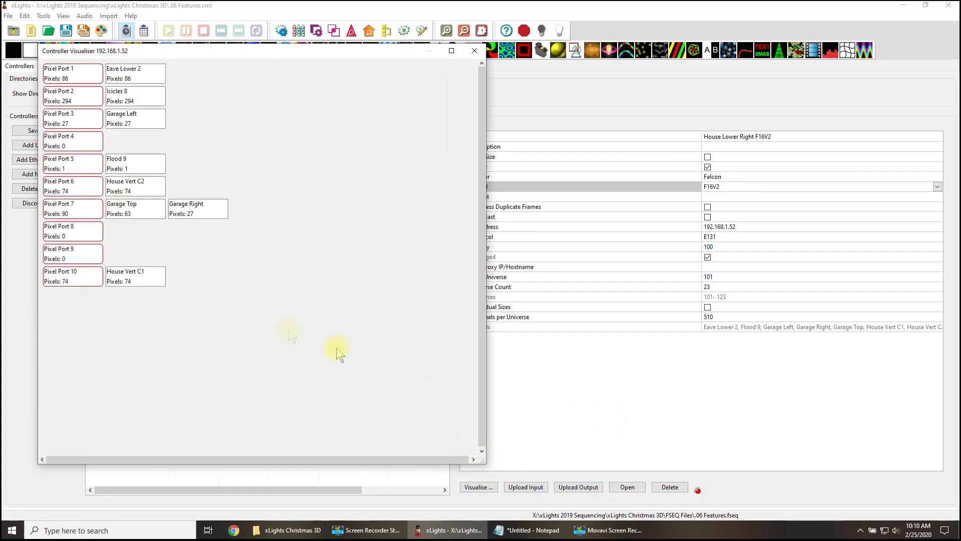
{"action": "left_click", "coordinate": [475, 51]}
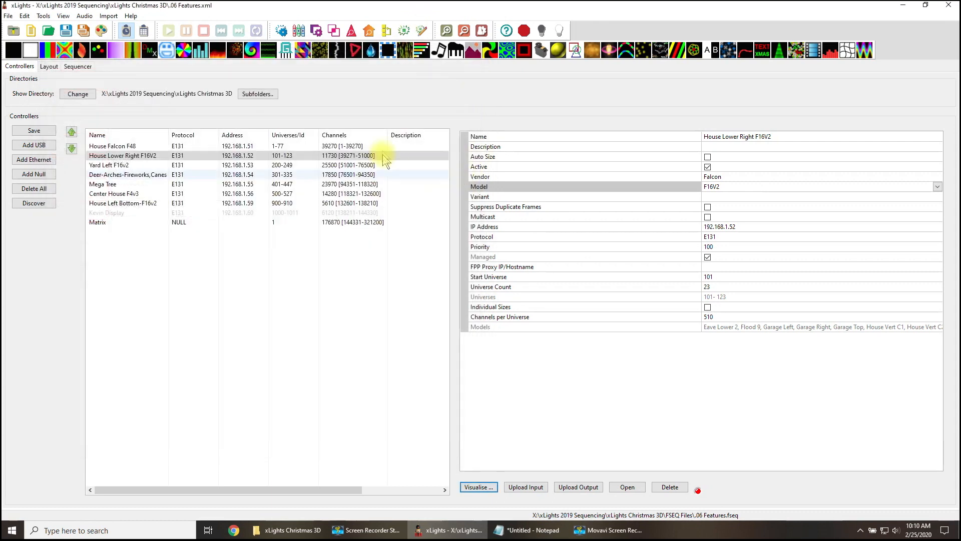
Visualise the House Falcon F48 controller and examine which models are assigned to its pixel ports
{"action": "left_click", "coordinate": [126, 146]}
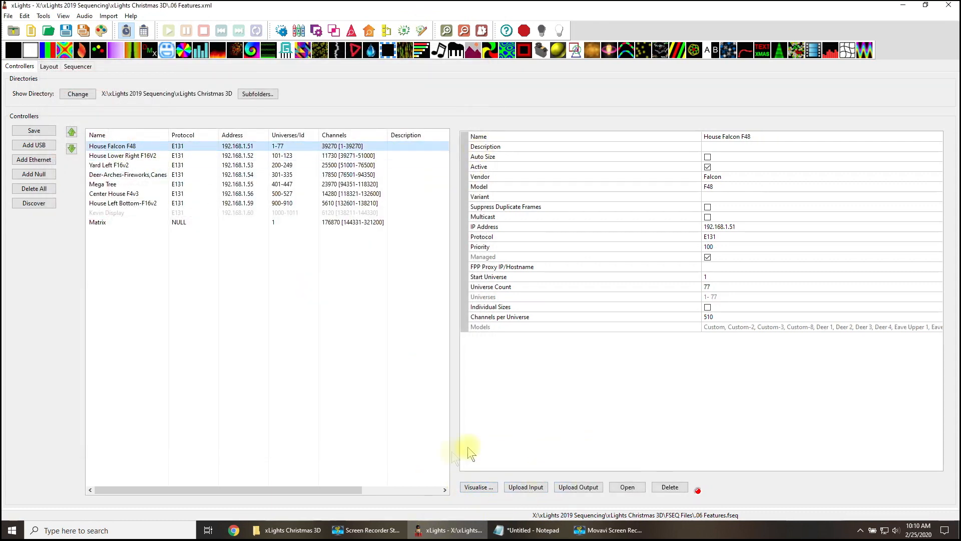
{"action": "left_click", "coordinate": [479, 486]}
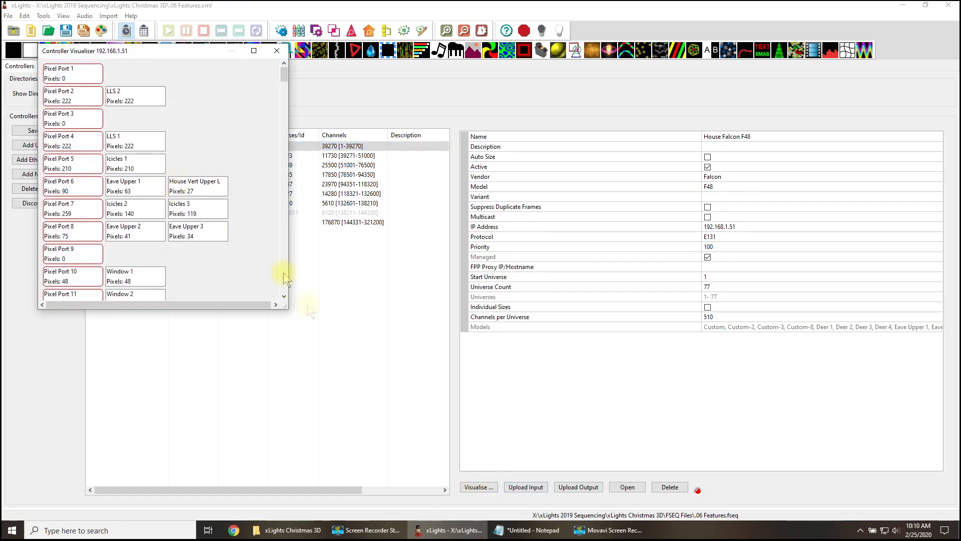
{"action": "left_click_drag", "start_coordinate": [286, 307], "coordinate": [438, 493]}
{"action": "scroll", "coordinate": [328, 362], "scroll_direction": "down", "scroll_amount": 5}
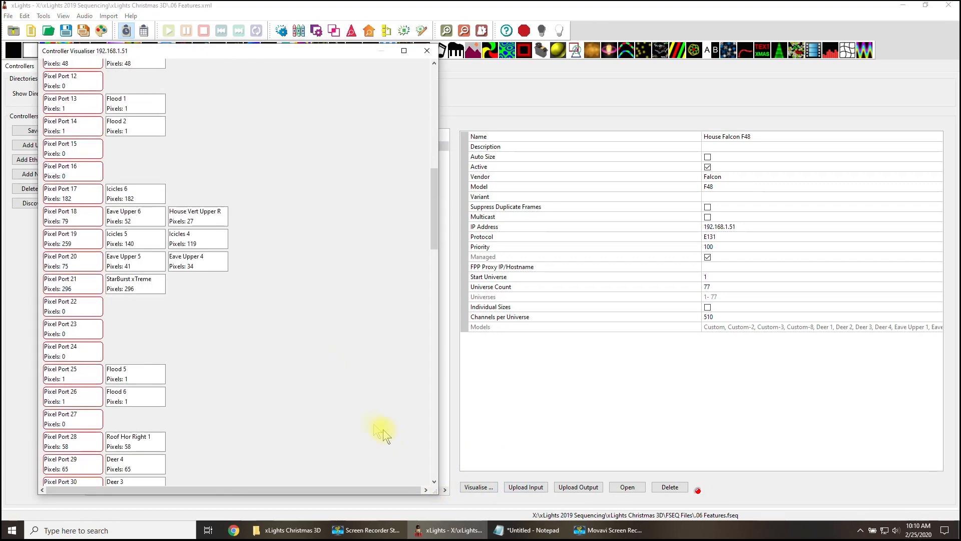
{"action": "scroll", "coordinate": [383, 429], "scroll_direction": "up", "scroll_amount": 2}
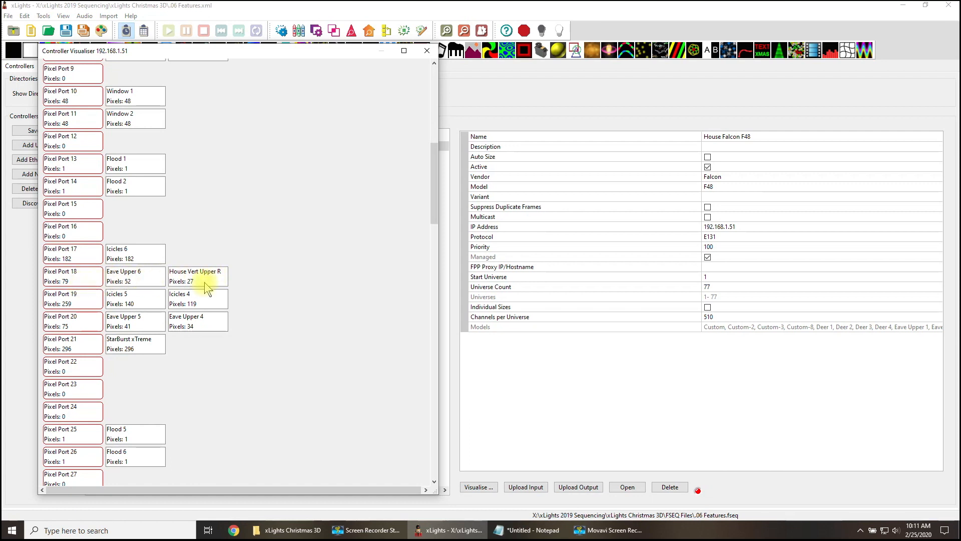
{"action": "left_click", "coordinate": [426, 50]}
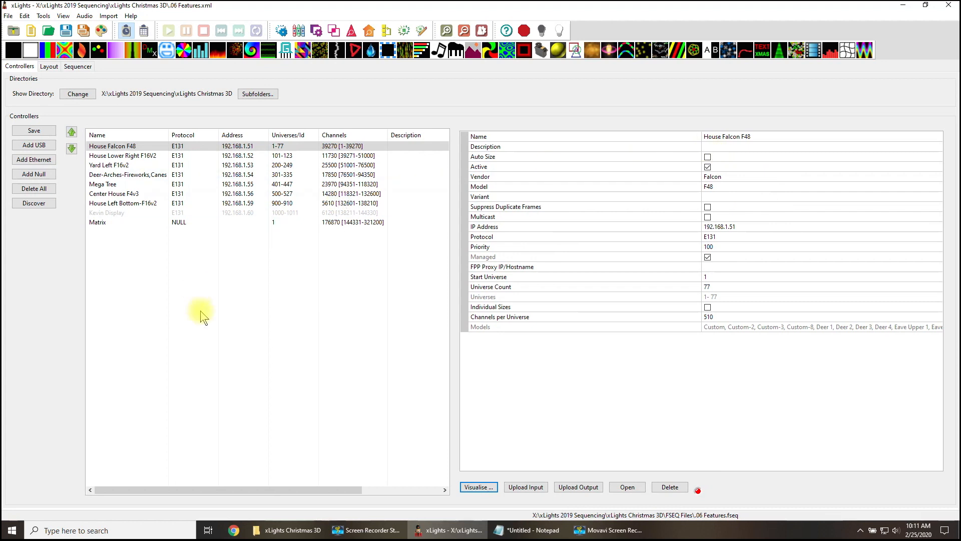
Inspect the start channel offset options of Circle Prop Example in the layout without changing them
{"action": "left_click", "coordinate": [46, 67]}
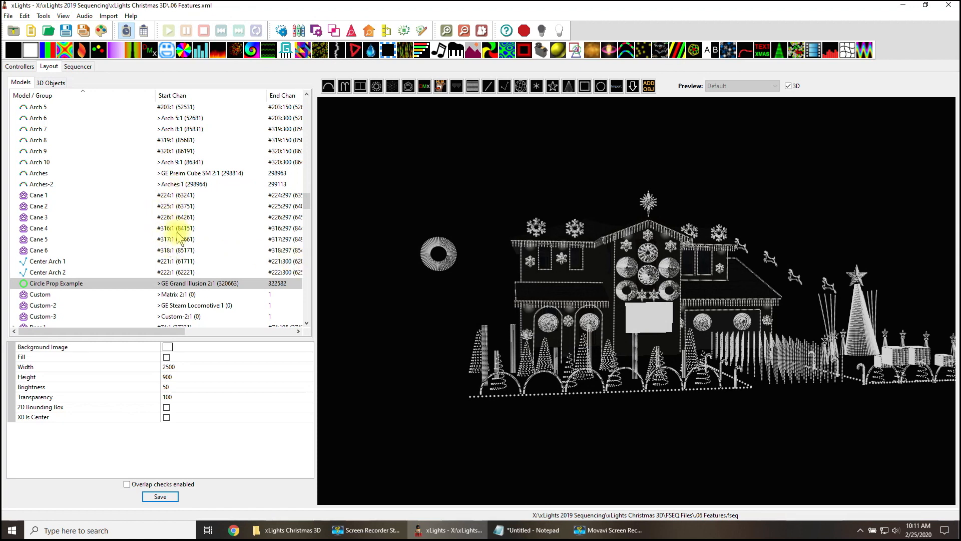
{"action": "mouse_move", "coordinate": [309, 201]}
{"action": "left_mouse_down"}
{"action": "mouse_move", "coordinate": [302, 115]}
{"action": "mouse_move", "coordinate": [330, 182]}
{"action": "mouse_move", "coordinate": [320, 208]}
{"action": "left_mouse_up"}
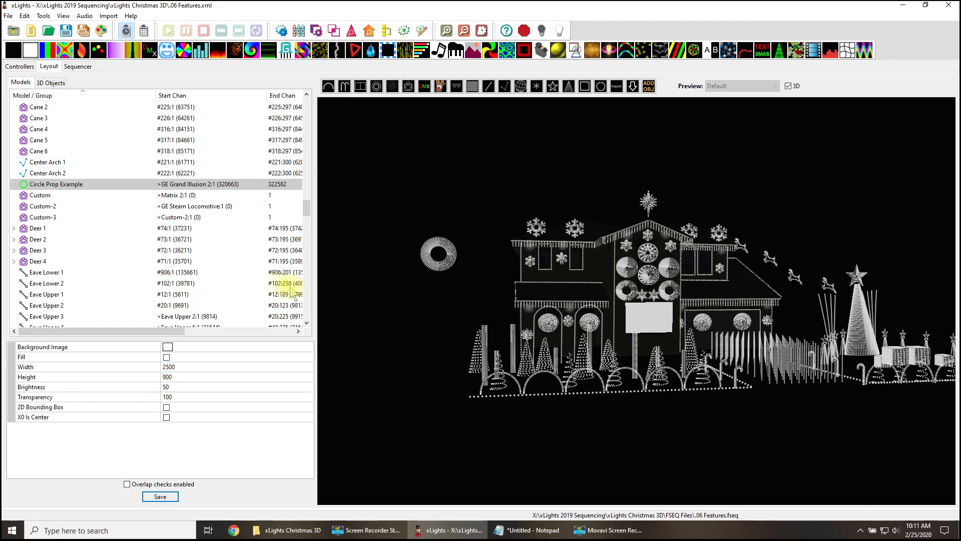
{"action": "left_click", "coordinate": [434, 269]}
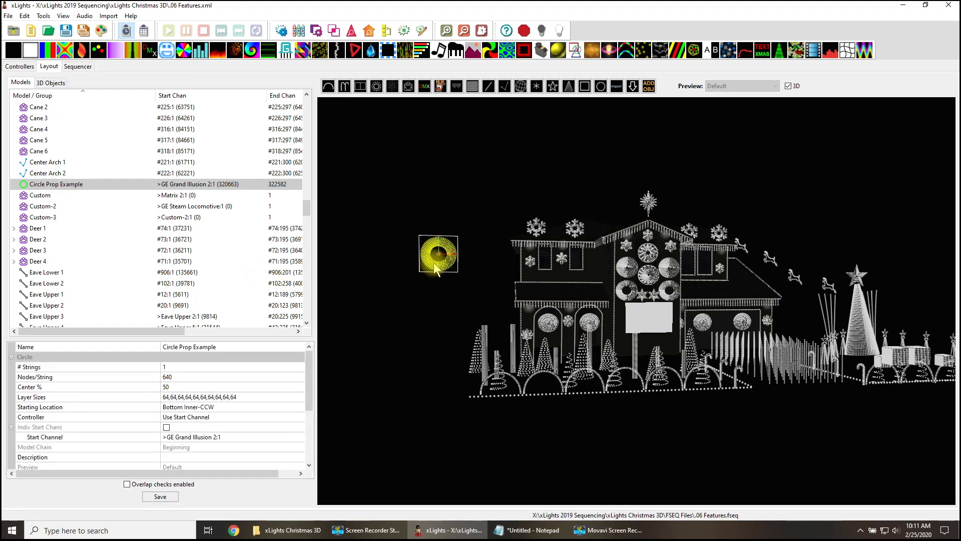
{"action": "scroll", "coordinate": [264, 429], "scroll_direction": "down", "scroll_amount": 1}
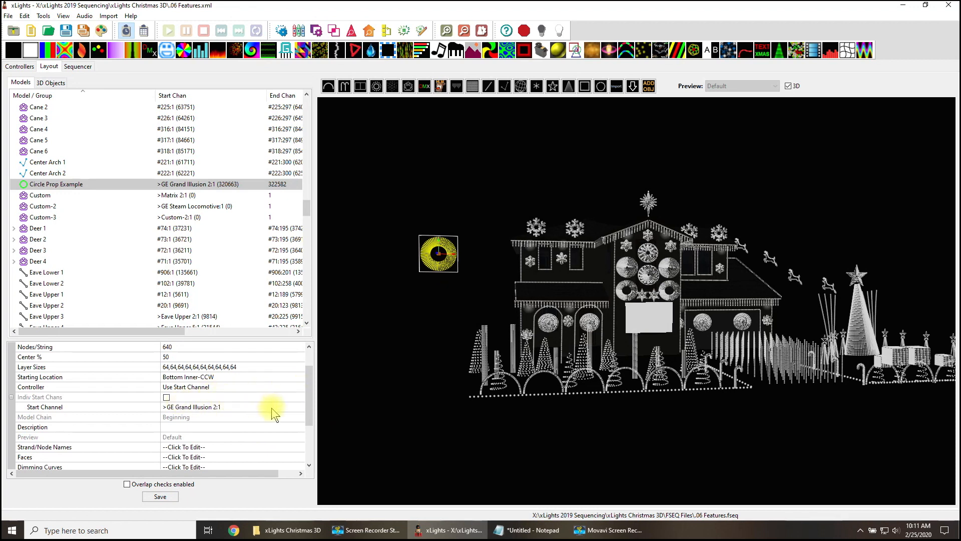
{"action": "left_click", "coordinate": [299, 408]}
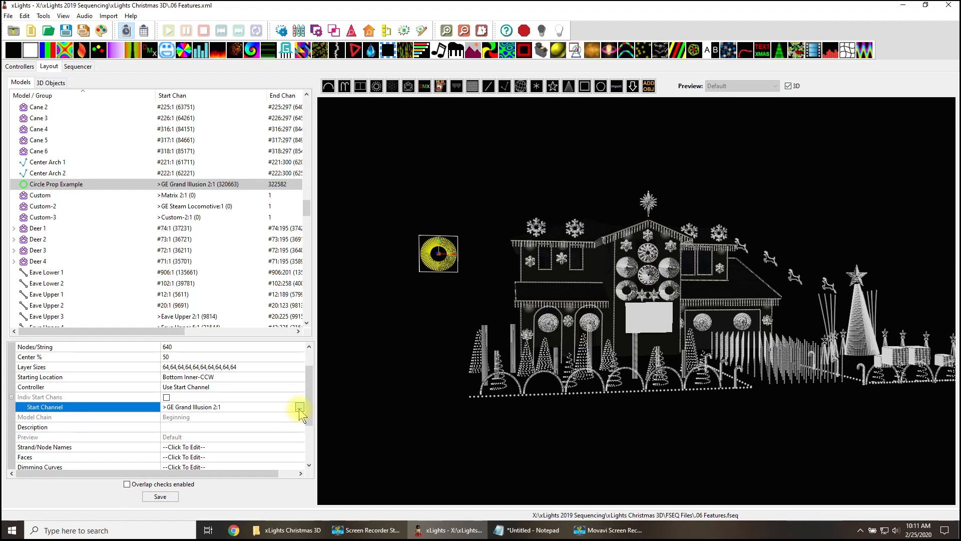
{"action": "left_click", "coordinate": [299, 407]}
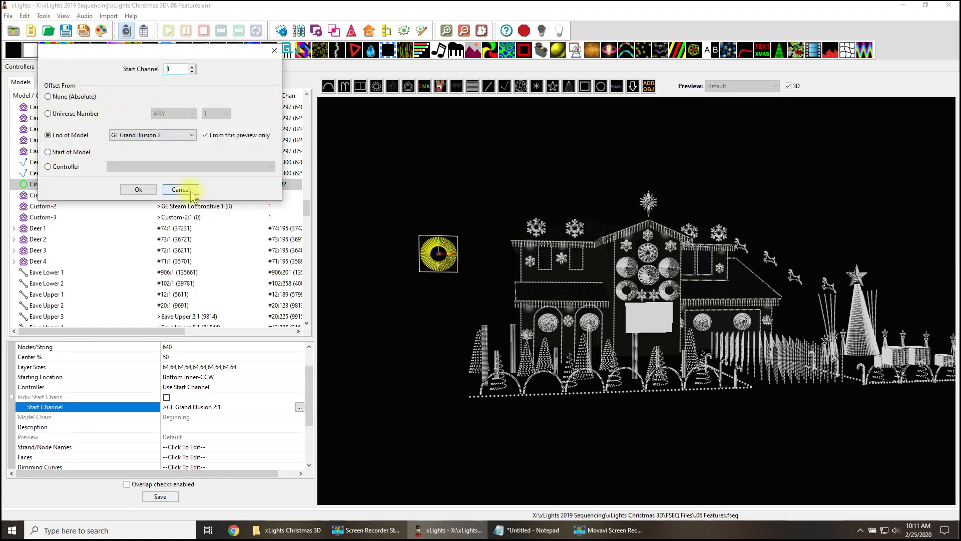
{"action": "left_click", "coordinate": [182, 190]}
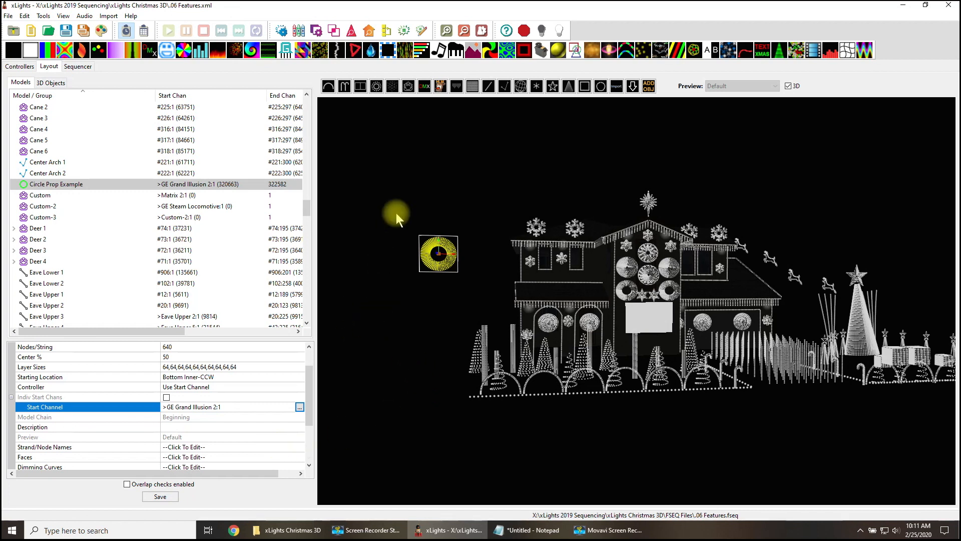
{"action": "left_click", "coordinate": [31, 33]}
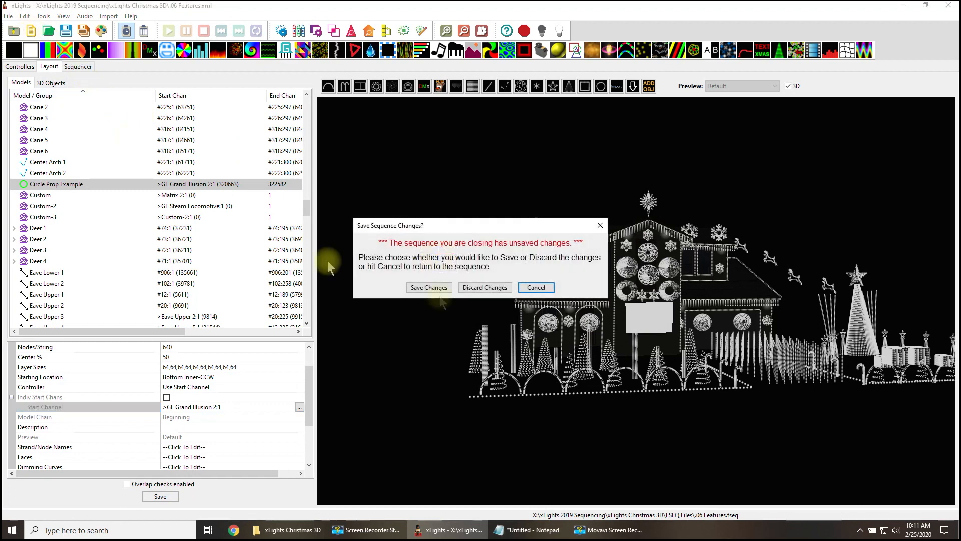
{"action": "left_click", "coordinate": [536, 287]}
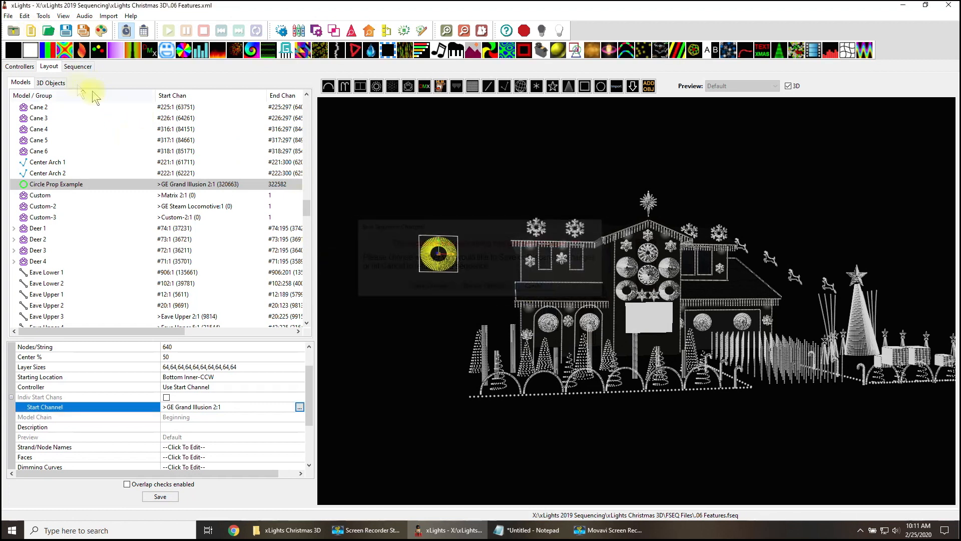
Add a new timing track with a 100ms interval to the sequence
{"action": "left_click", "coordinate": [79, 66]}
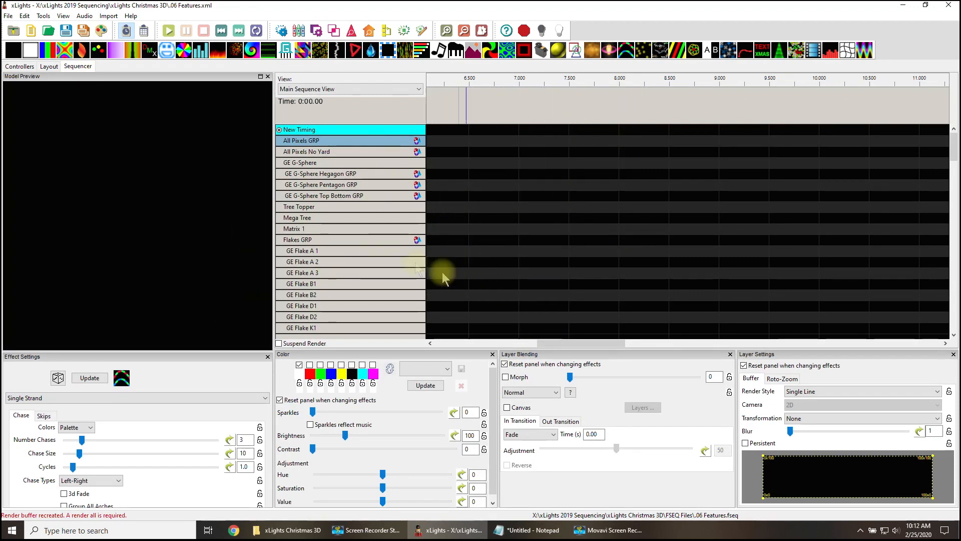
{"action": "right_click", "coordinate": [364, 130]}
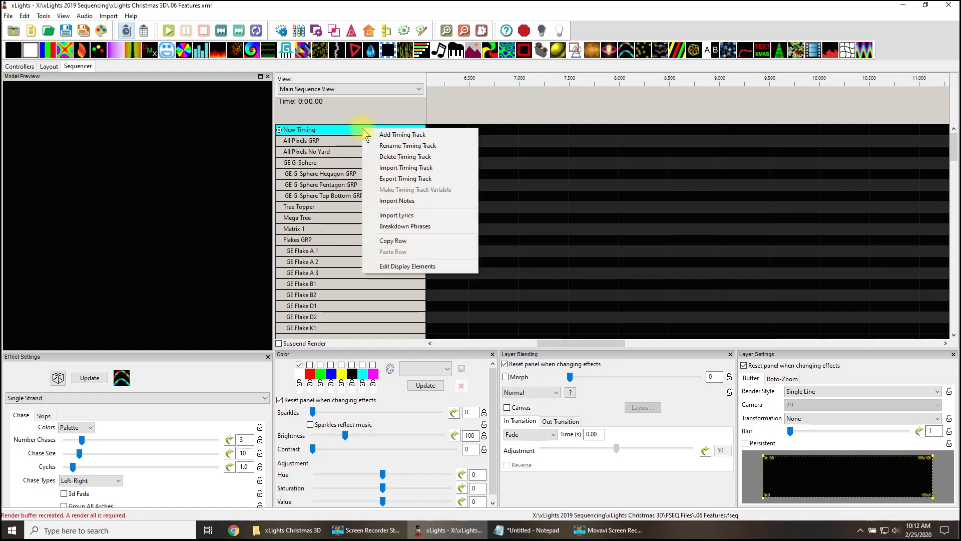
{"action": "left_click", "coordinate": [397, 134]}
{"action": "left_click", "coordinate": [395, 137]}
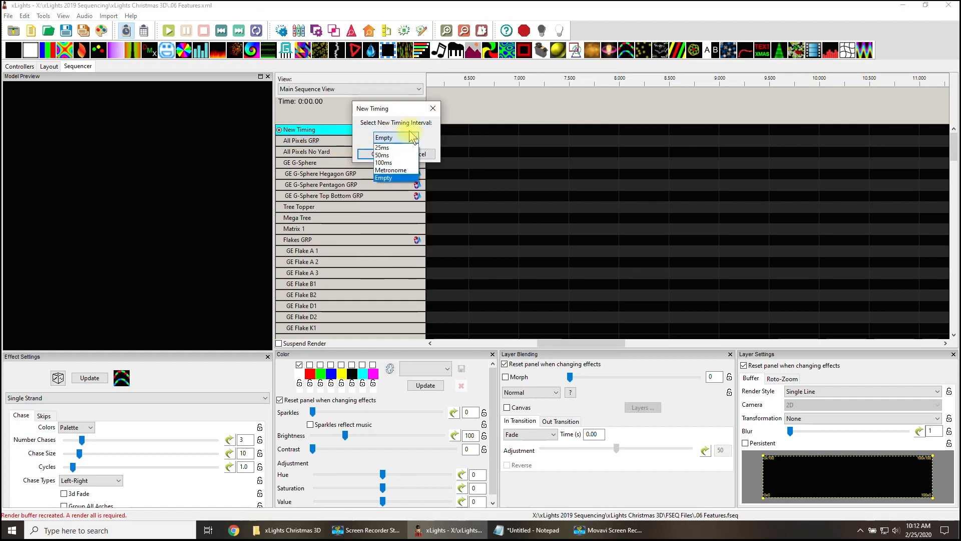
{"action": "left_click", "coordinate": [395, 177]}
{"action": "left_click", "coordinate": [370, 153]}
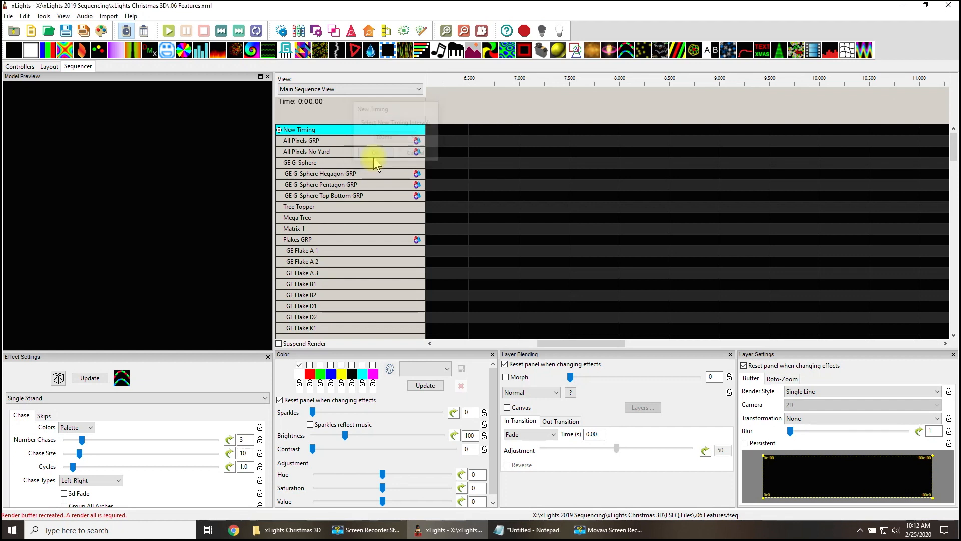
Divide the first interval of the 100ms timing track, at the start of the sequence, by 4
{"action": "left_click", "coordinate": [458, 108]}
{"action": "scroll", "coordinate": [459, 108], "scroll_direction": "up", "scroll_amount": 1}
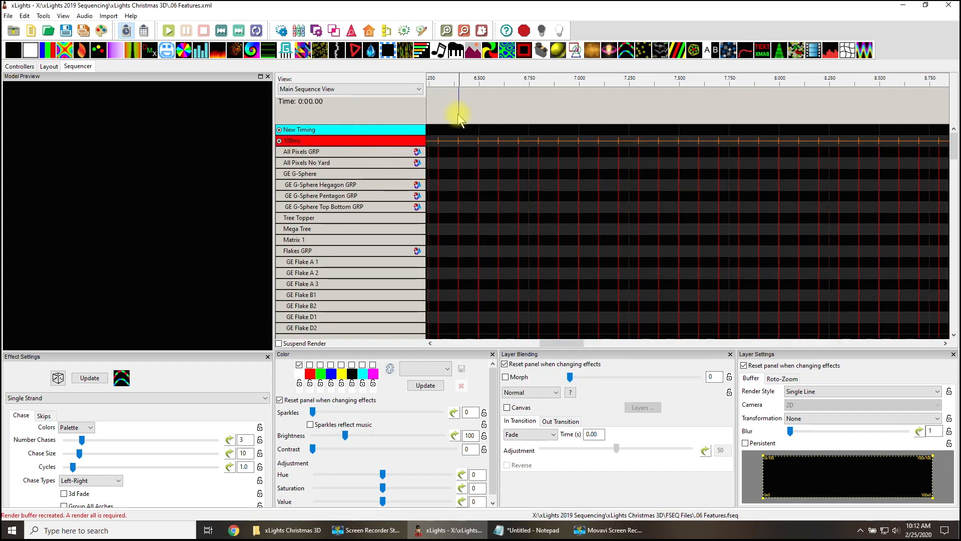
{"action": "left_click_drag", "start_coordinate": [553, 342], "coordinate": [423, 343]}
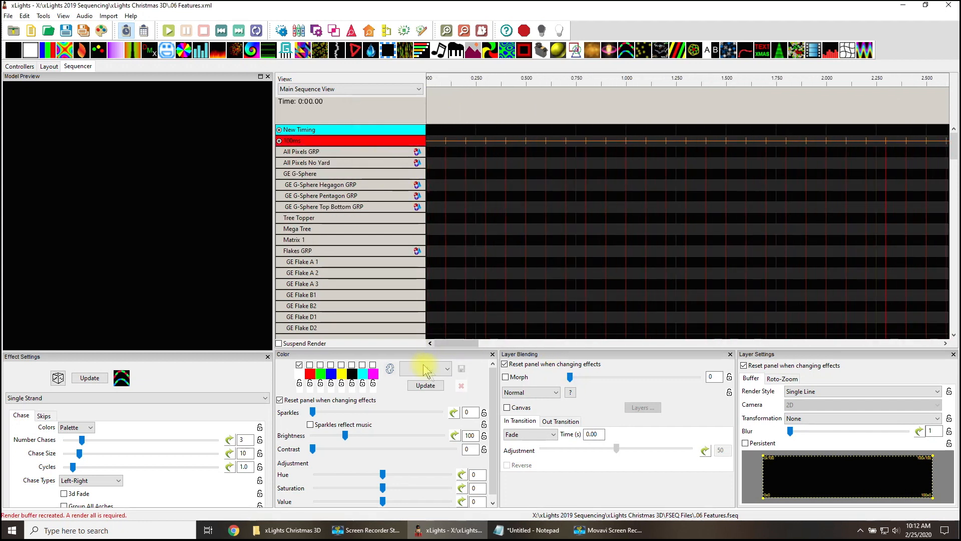
{"action": "left_click", "coordinate": [437, 142]}
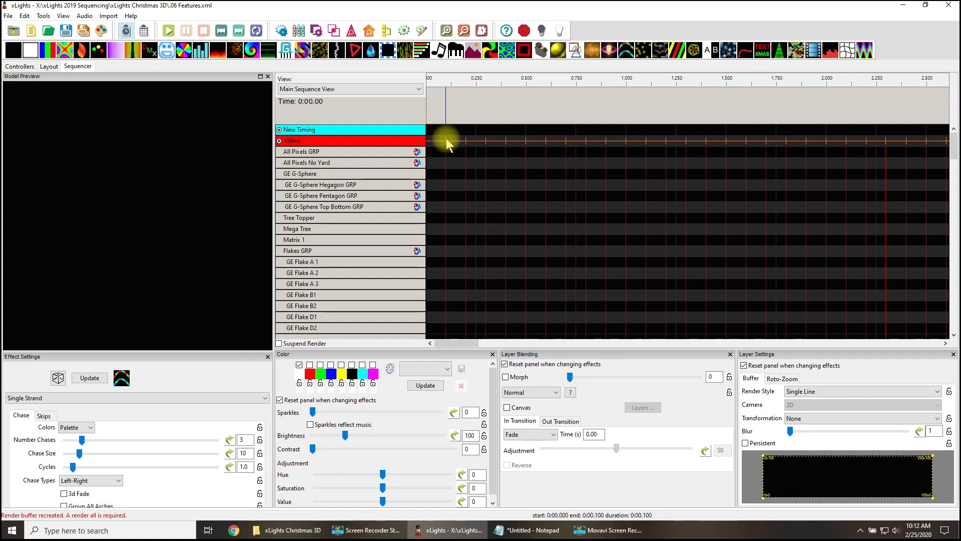
{"action": "right_click", "coordinate": [438, 147]}
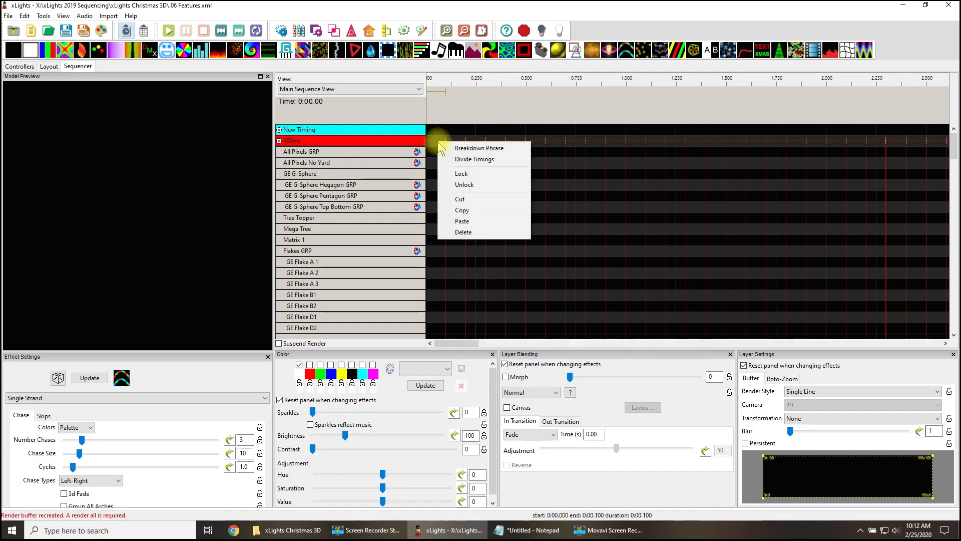
{"action": "left_click", "coordinate": [474, 159]}
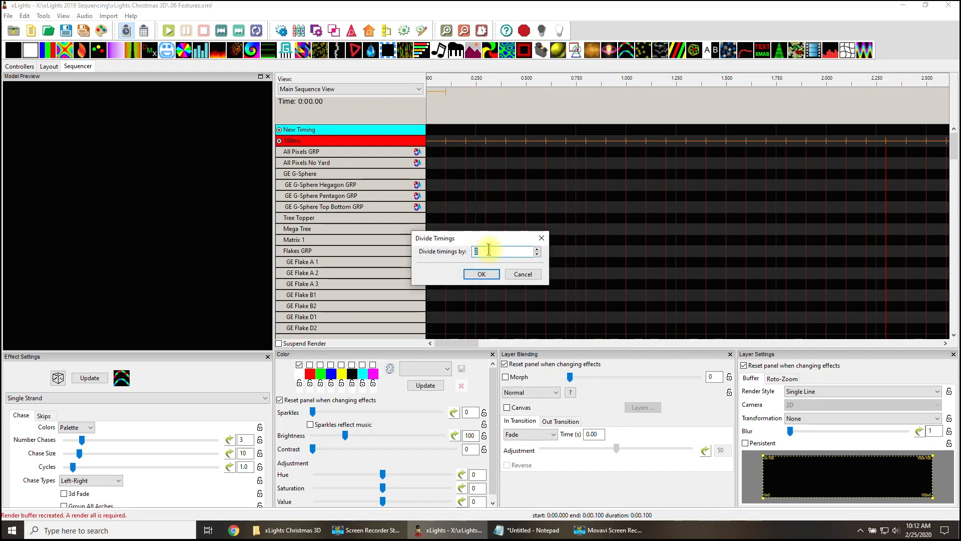
{"action": "type", "text": "4"}
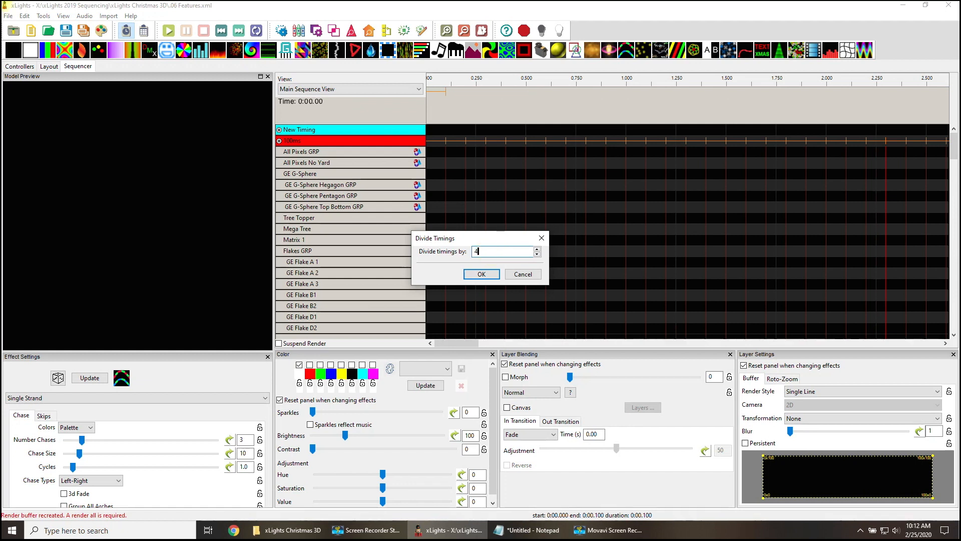
{"action": "left_click", "coordinate": [480, 274]}
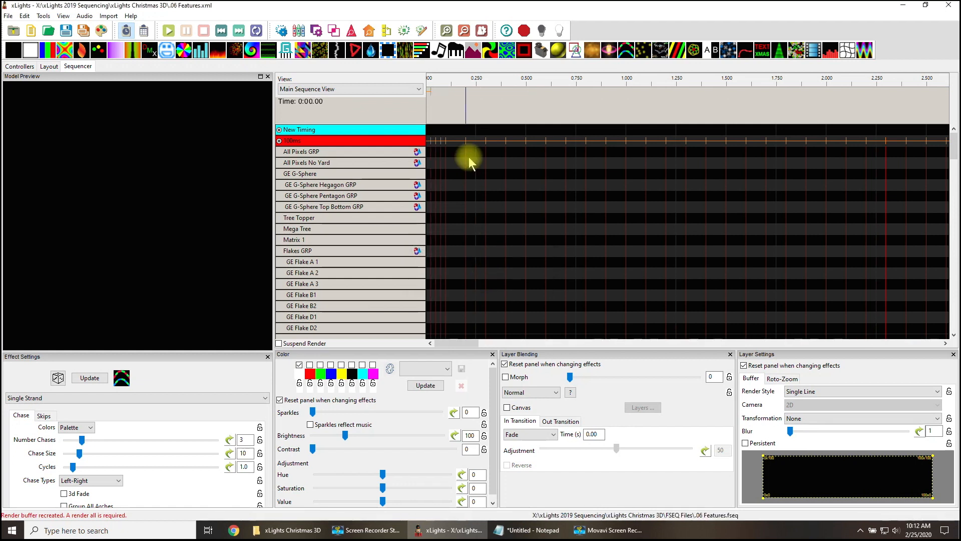
Divide the 100ms timing track's interval from 0.100 to 0.200 s by 4
{"action": "left_click", "coordinate": [456, 142]}
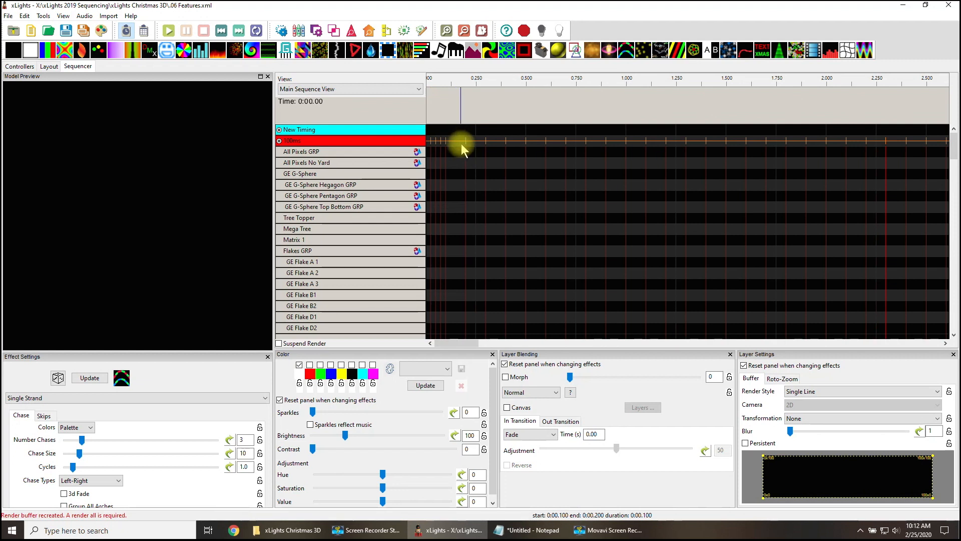
{"action": "right_click", "coordinate": [457, 142]}
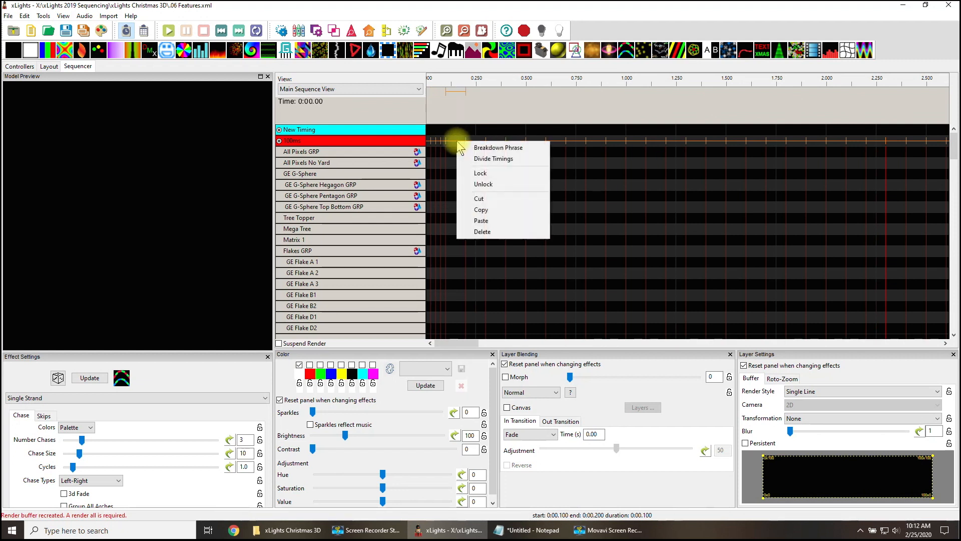
{"action": "left_click", "coordinate": [499, 159]}
{"action": "type", "text": "4"}
{"action": "left_click", "coordinate": [488, 273]}
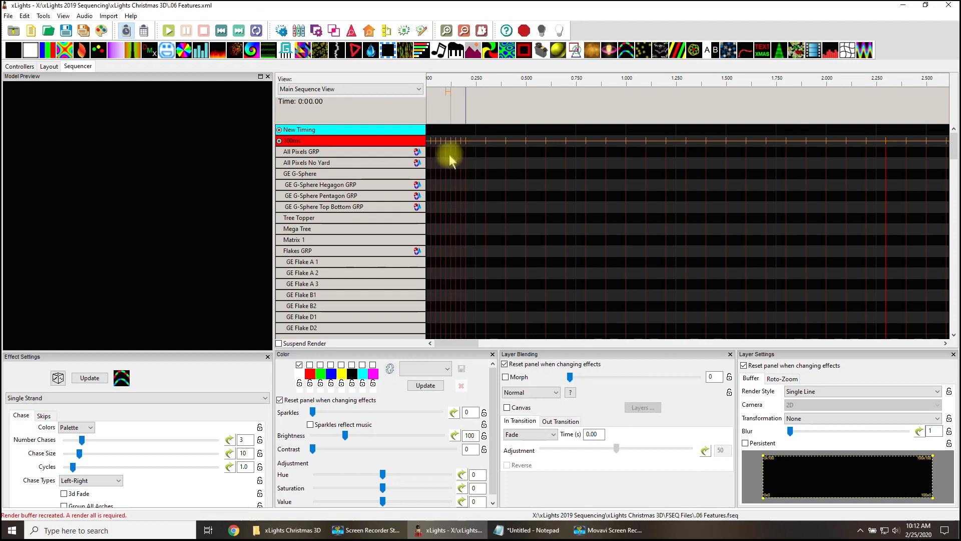
Divide the 100ms timing track's interval from 0.200 to 0.300 s by 3
{"action": "right_click", "coordinate": [473, 144]}
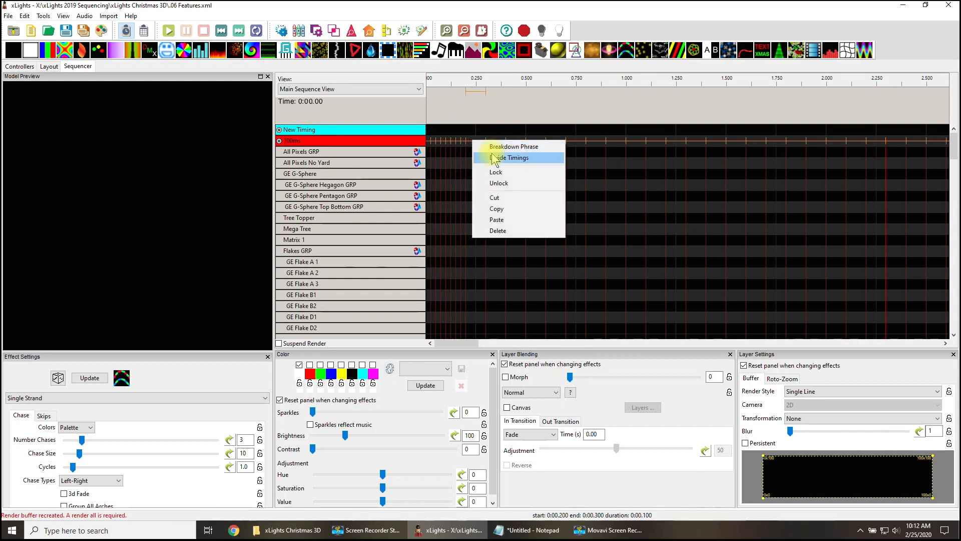
{"action": "left_click", "coordinate": [493, 154]}
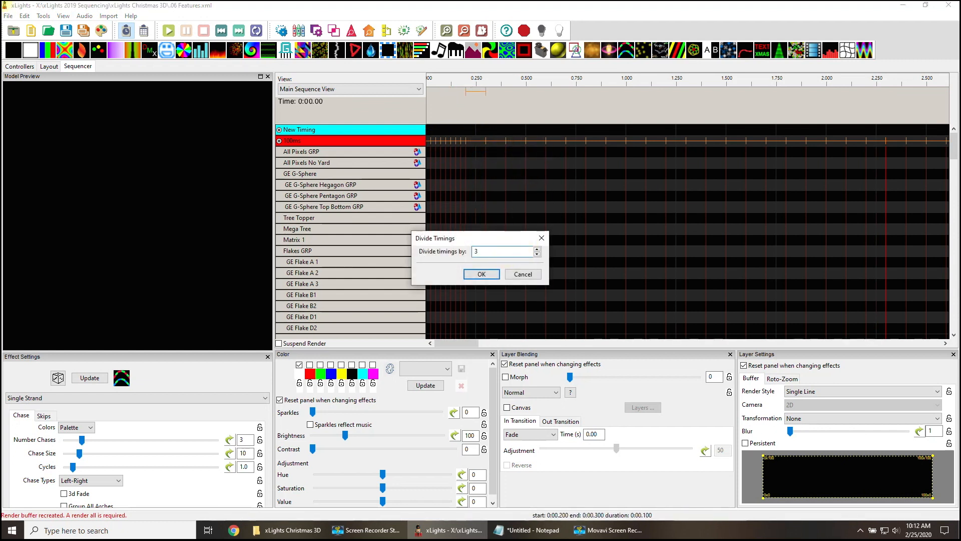
{"action": "type", "text": "3"}
{"action": "left_click", "coordinate": [482, 274]}
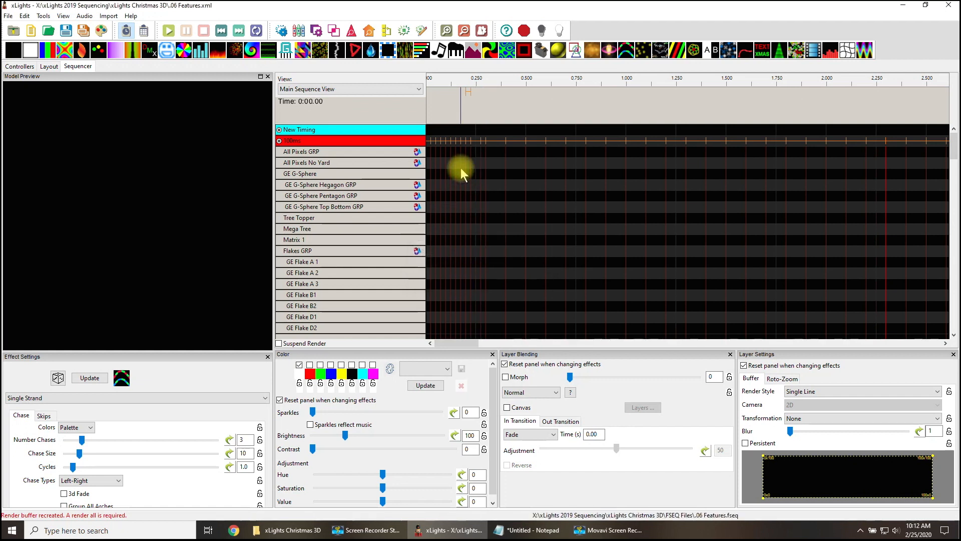
Divide the run of 100ms timing track intervals from 0.300 to 1.100 s by 3
{"action": "right_click", "coordinate": [496, 142]}
{"action": "left_click", "coordinate": [498, 136]}
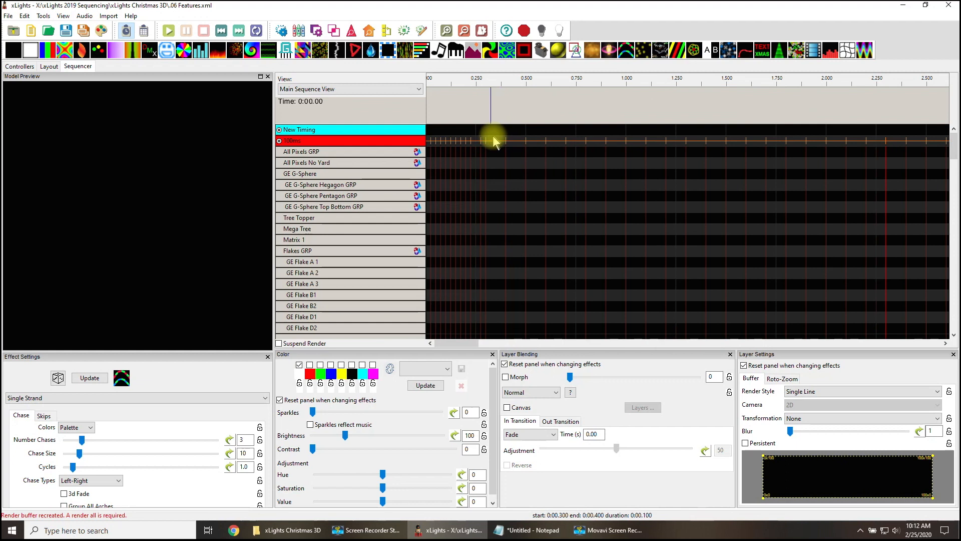
{"action": "mouse_move", "coordinate": [504, 142]}
{"action": "left_mouse_down"}
{"action": "mouse_move", "coordinate": [637, 142]}
{"action": "mouse_move", "coordinate": [506, 142]}
{"action": "left_mouse_up"}
{"action": "right_click", "coordinate": [500, 141]}
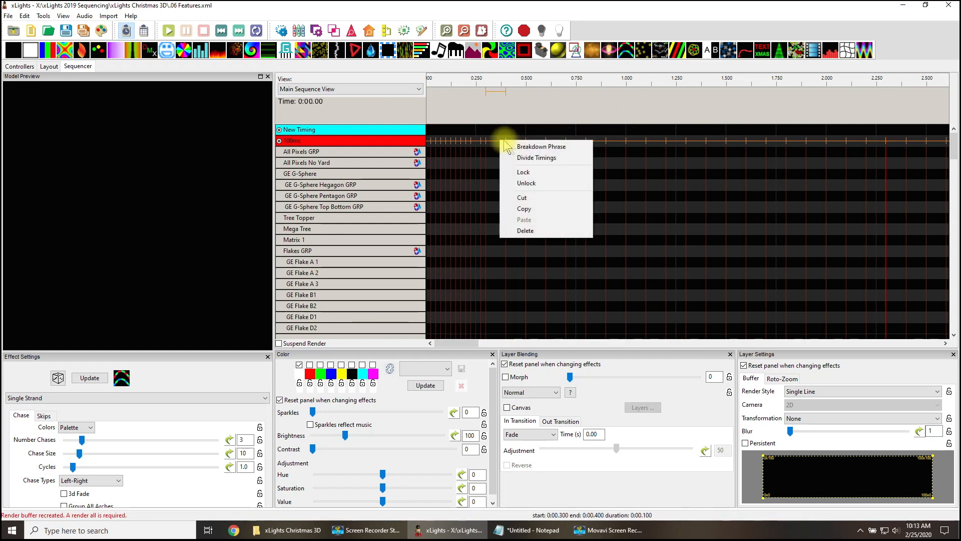
{"action": "left_click", "coordinate": [531, 158]}
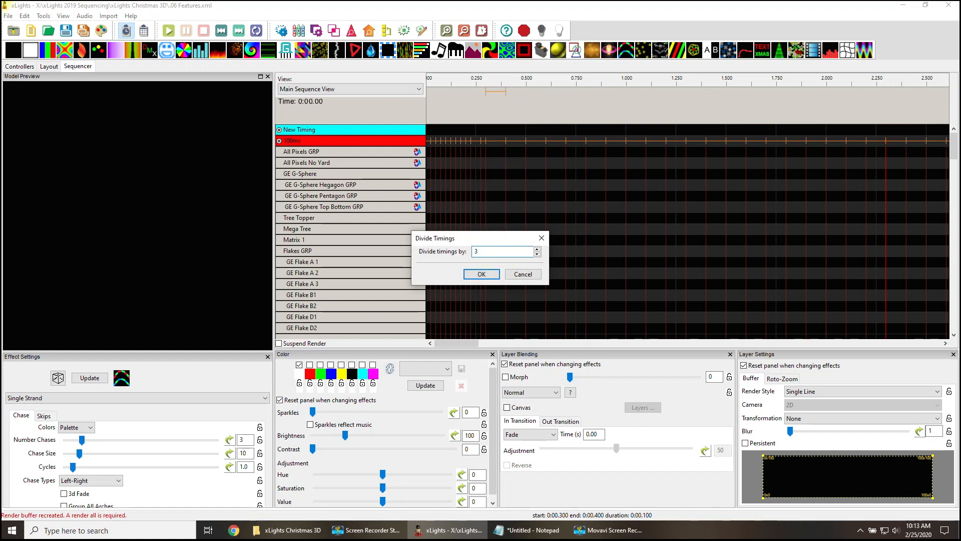
{"action": "left_click", "coordinate": [480, 274]}
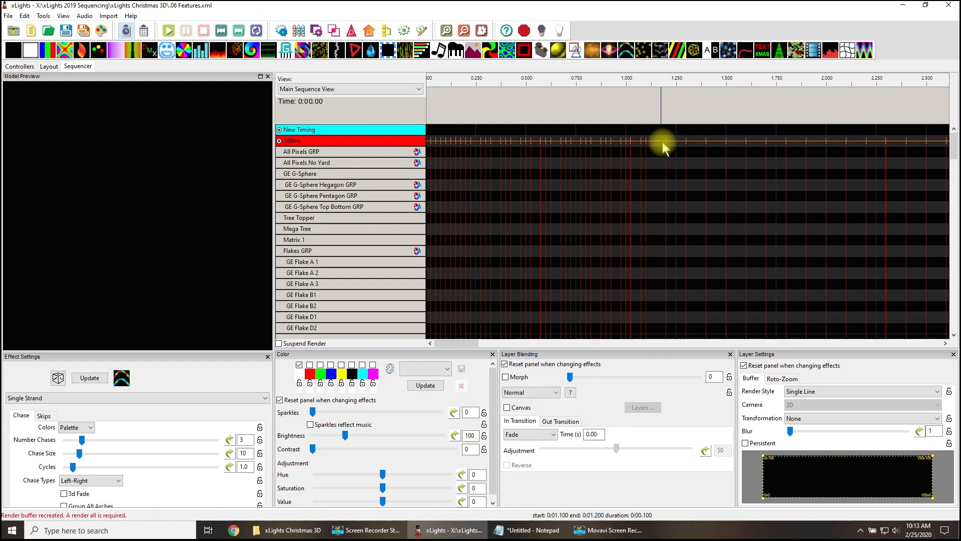
Divide all the 100ms timing track's intervals between 1.100 and 2.400 s by 4 at once
{"action": "left_click_drag", "start_coordinate": [655, 141], "coordinate": [905, 145]}
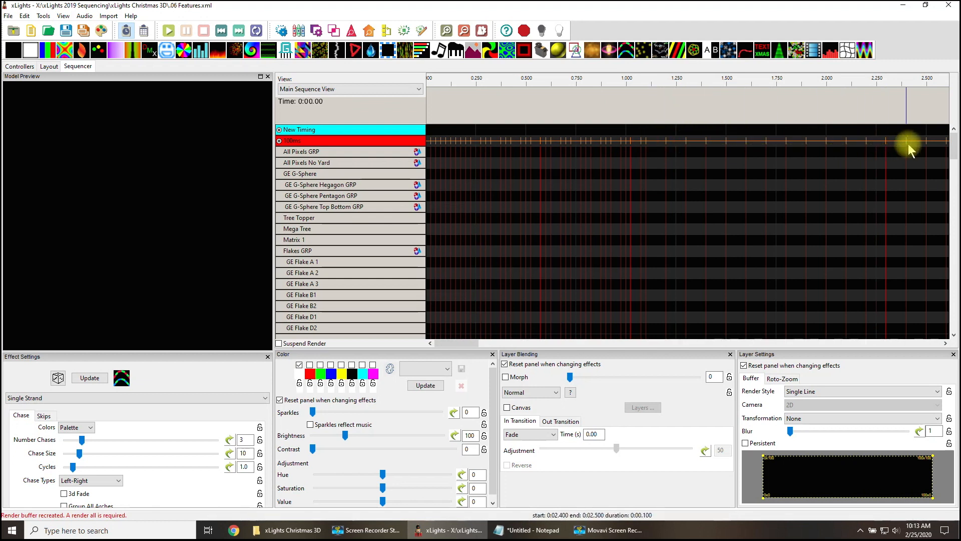
{"action": "left_click_drag", "start_coordinate": [663, 144], "coordinate": [884, 145]}
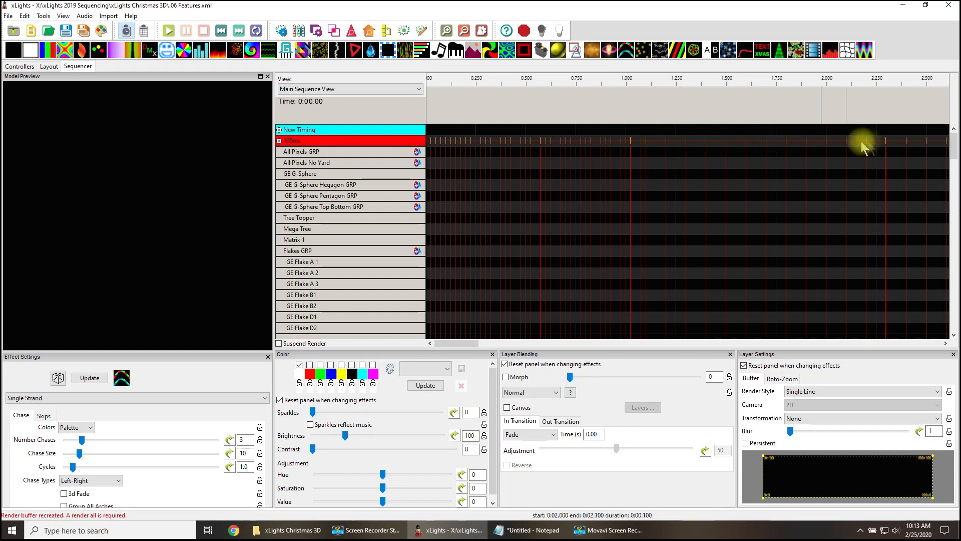
{"action": "left_click_drag", "start_coordinate": [660, 145], "coordinate": [888, 147]}
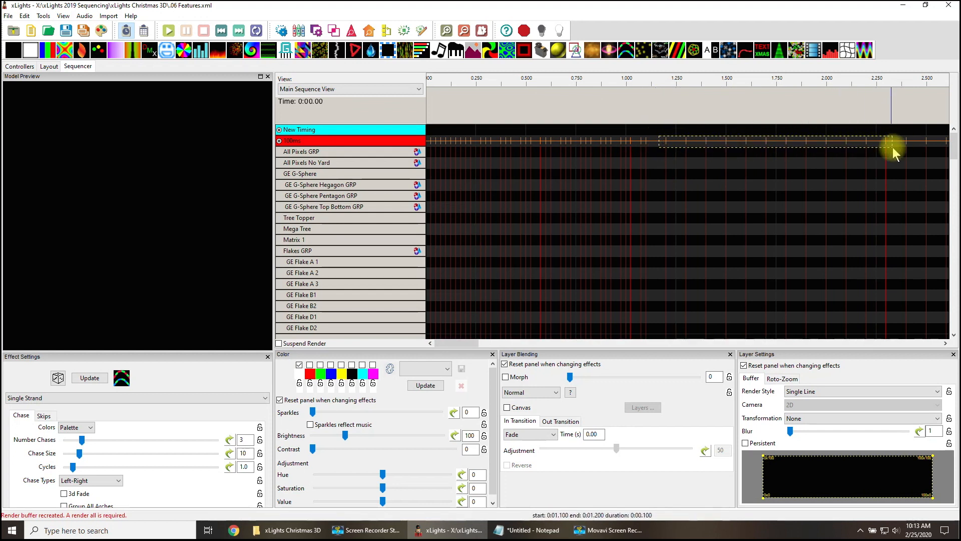
{"action": "right_click", "coordinate": [691, 142]}
{"action": "left_click", "coordinate": [725, 162]}
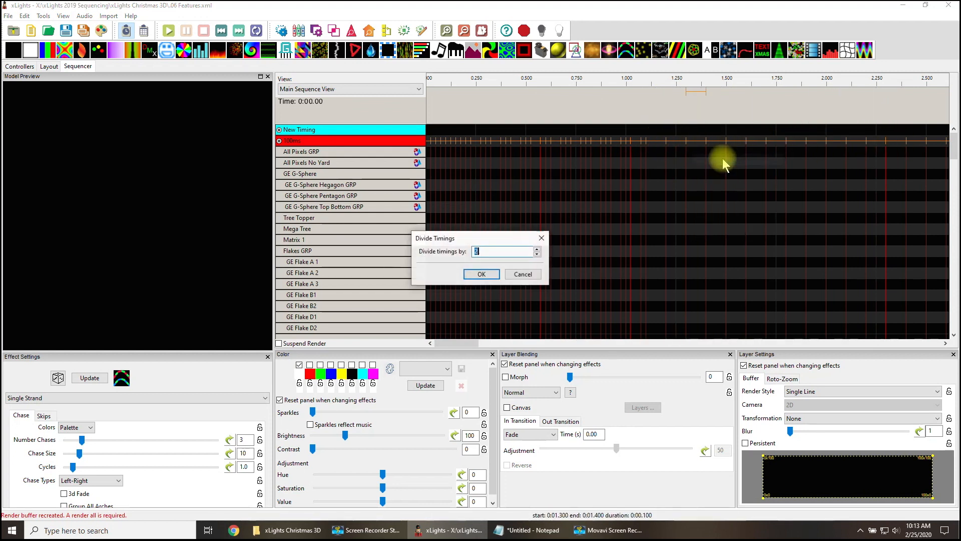
{"action": "key", "text": "Return"}
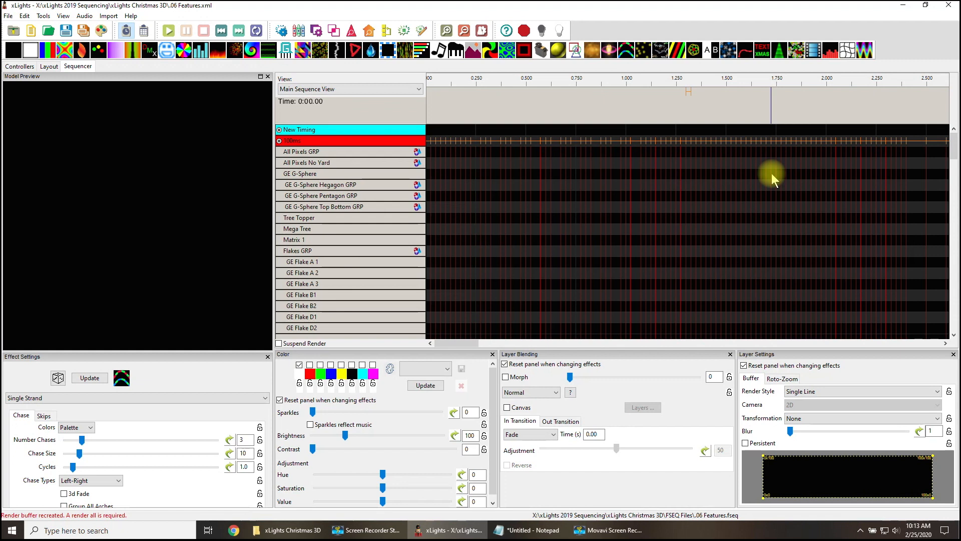
{"action": "left_click_drag", "start_coordinate": [462, 347], "coordinate": [503, 345]}
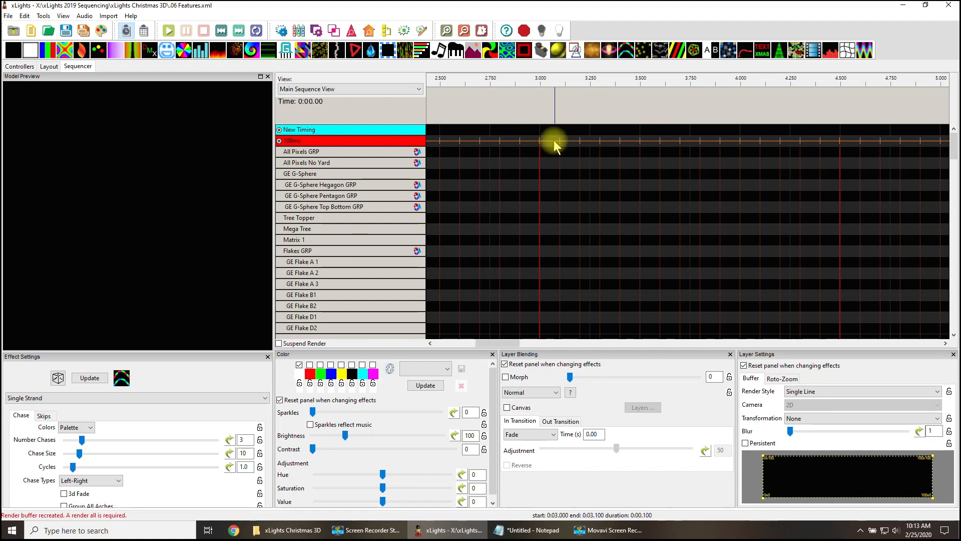
{"action": "right_click", "coordinate": [554, 143]}
{"action": "left_click_drag", "start_coordinate": [508, 343], "coordinate": [487, 344]}
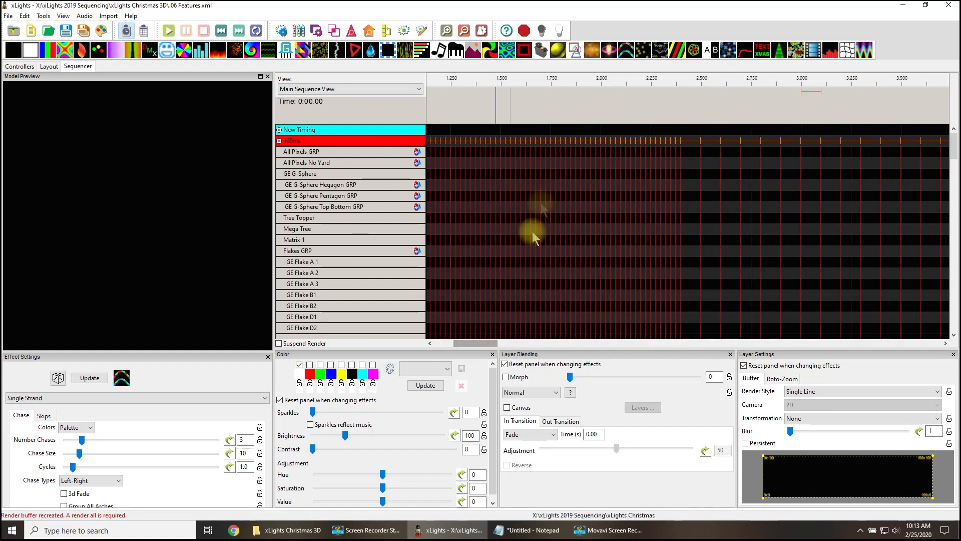
{"action": "right_click", "coordinate": [581, 144]}
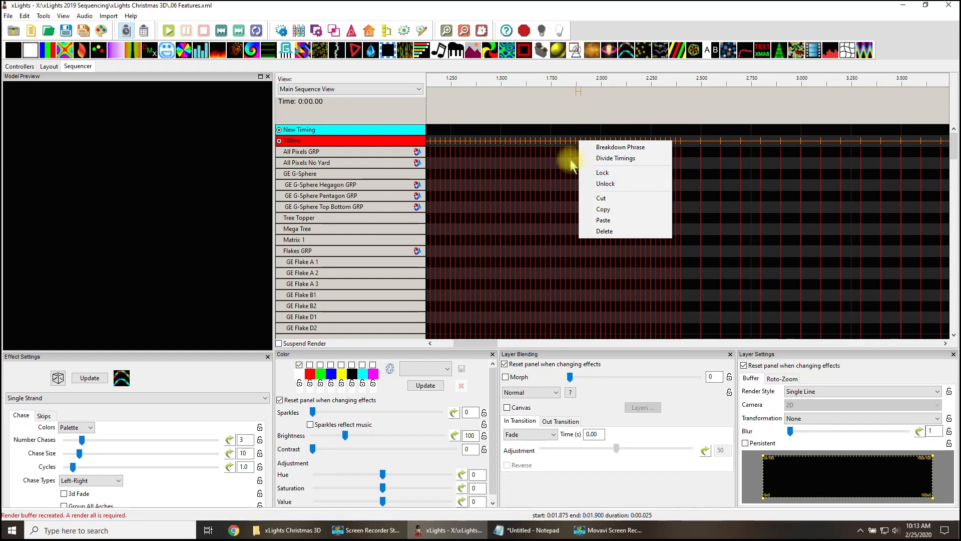
{"action": "left_click", "coordinate": [573, 143]}
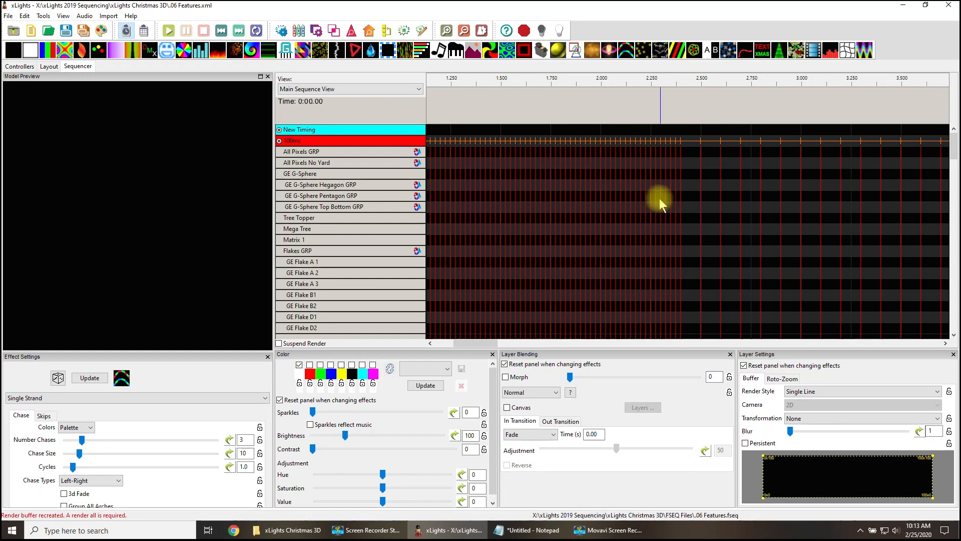
Undo all the timing divisions made on the 100ms timing track
{"action": "key", "text": "ctrl+z"}
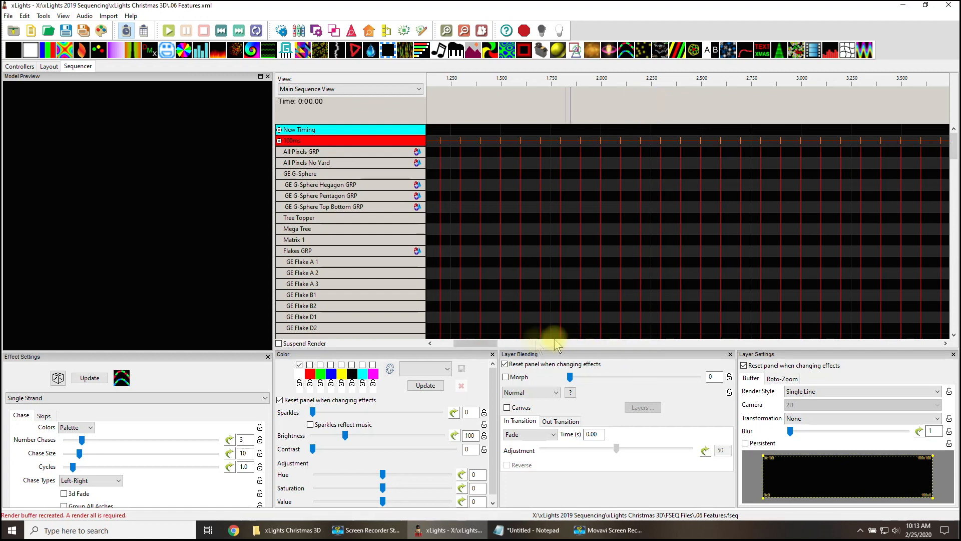
{"action": "left_click_drag", "start_coordinate": [491, 343], "coordinate": [457, 343]}
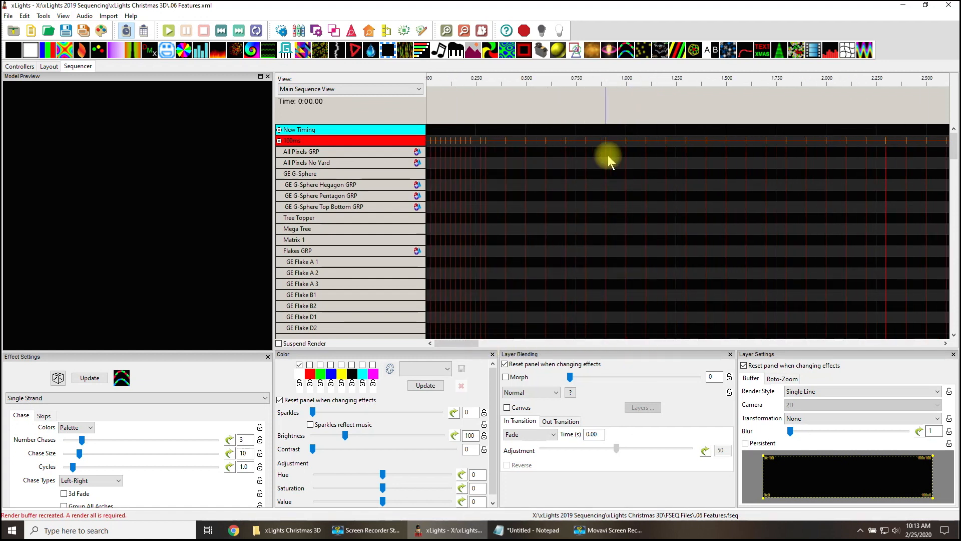
{"action": "key", "text": "ctrl+z"}
{"action": "key", "text": "ctrl+z"}
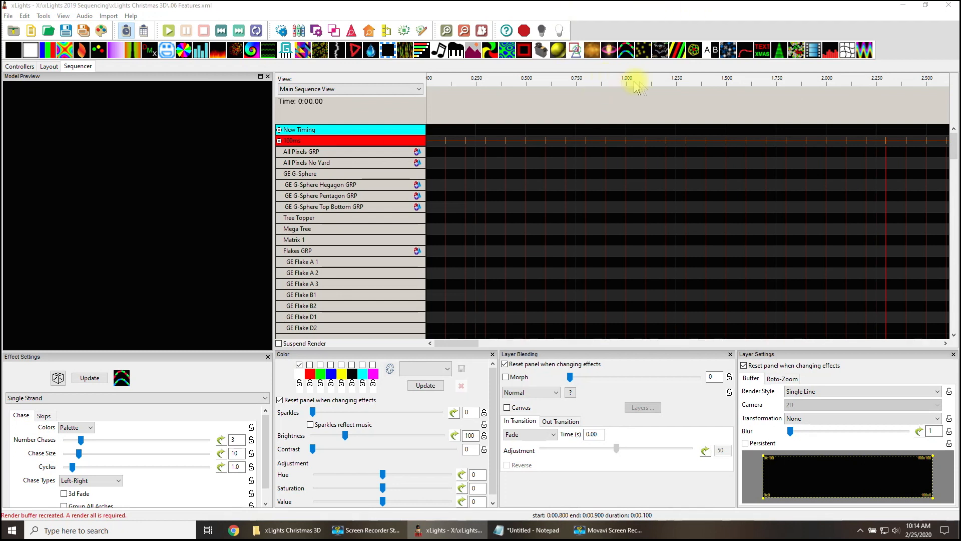
Open the layout and look at the Circle Prop Example and GE Grand Illusion 1 models
{"action": "left_click", "coordinate": [49, 67]}
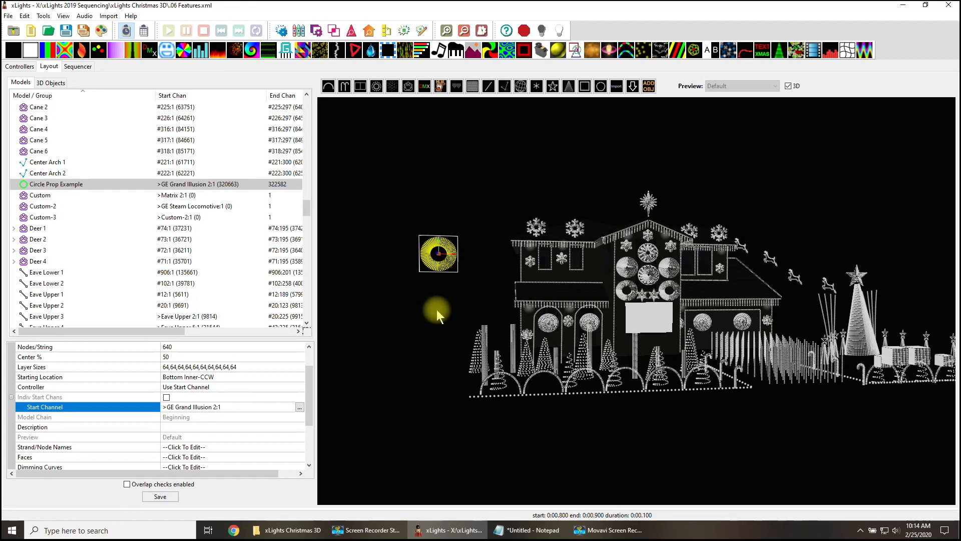
{"action": "left_click", "coordinate": [438, 264]}
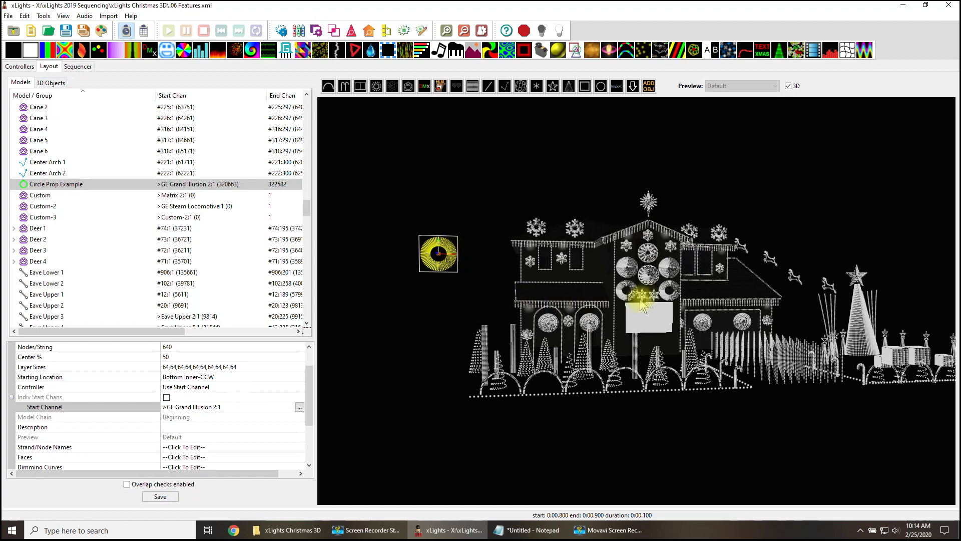
{"action": "left_click", "coordinate": [624, 264]}
{"action": "left_click", "coordinate": [626, 274]}
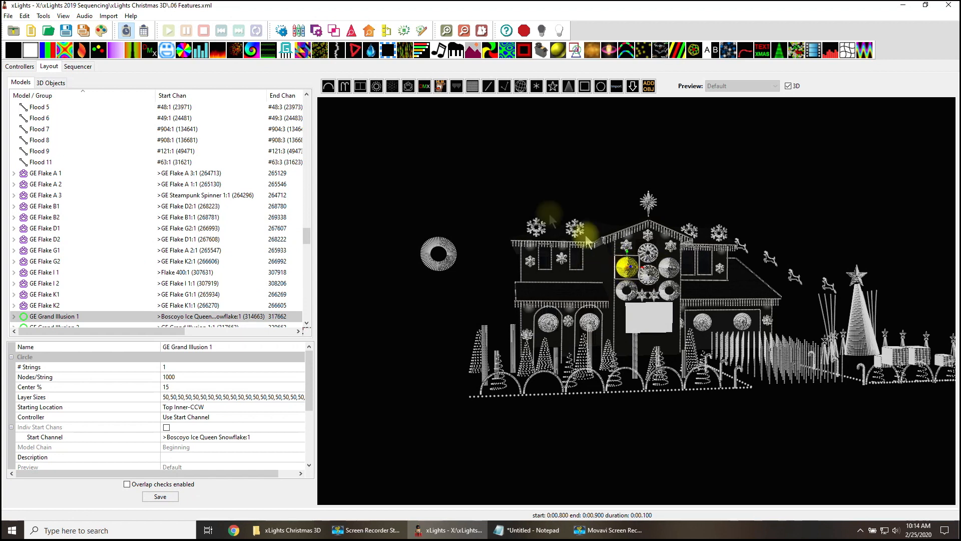
Open the submodels of Circle Prop Example and select the Quarter Spokes submodel for editing
{"action": "left_click", "coordinate": [482, 252]}
{"action": "left_click", "coordinate": [441, 263]}
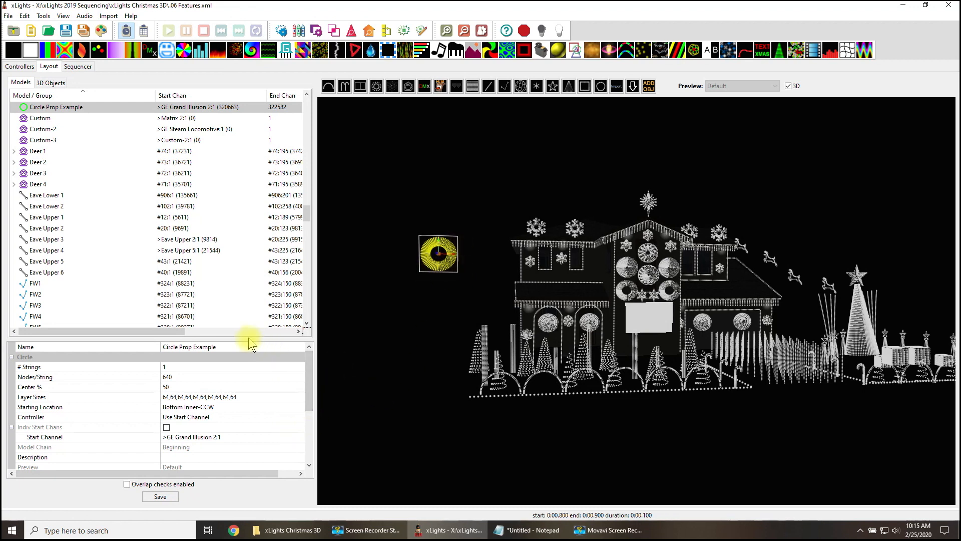
{"action": "left_click_drag", "start_coordinate": [250, 341], "coordinate": [254, 256]}
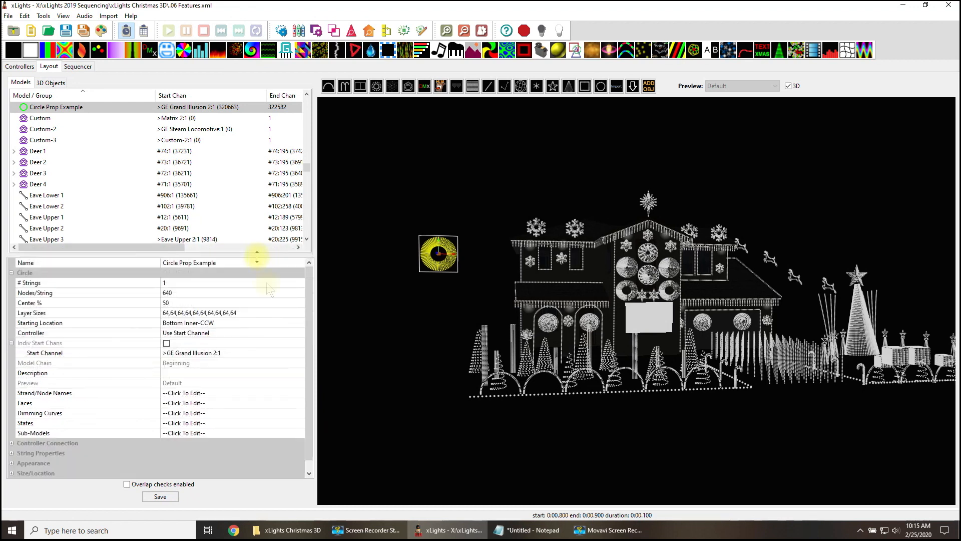
{"action": "left_click", "coordinate": [298, 434]}
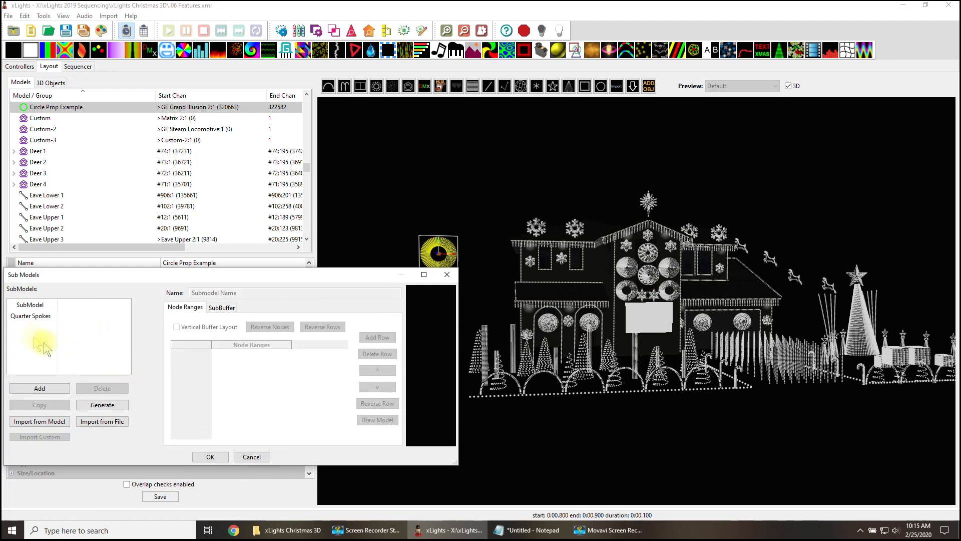
{"action": "left_click", "coordinate": [22, 316]}
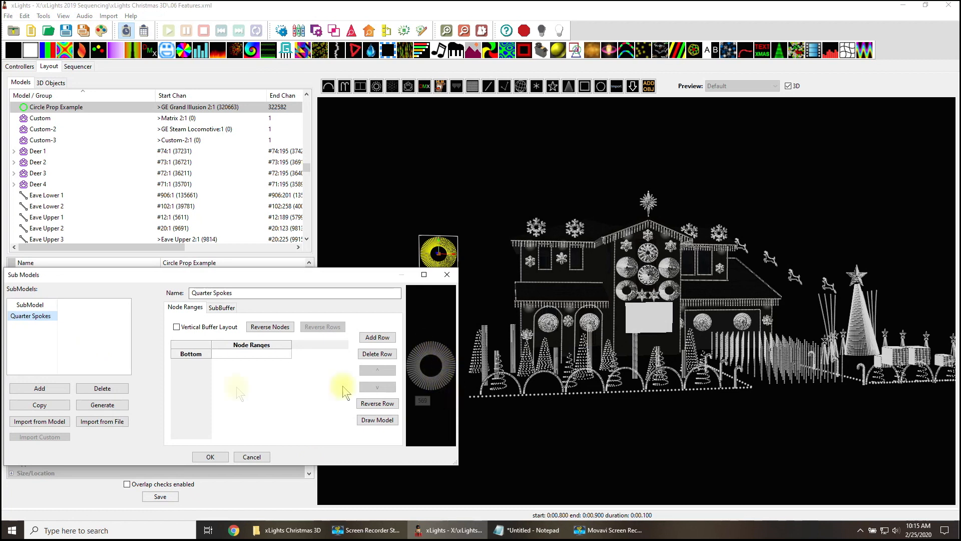
Add three more node range rows to the Quarter Spokes submodel
{"action": "left_click", "coordinate": [377, 337]}
{"action": "left_click", "coordinate": [377, 337]}
{"action": "left_click", "coordinate": [377, 337]}
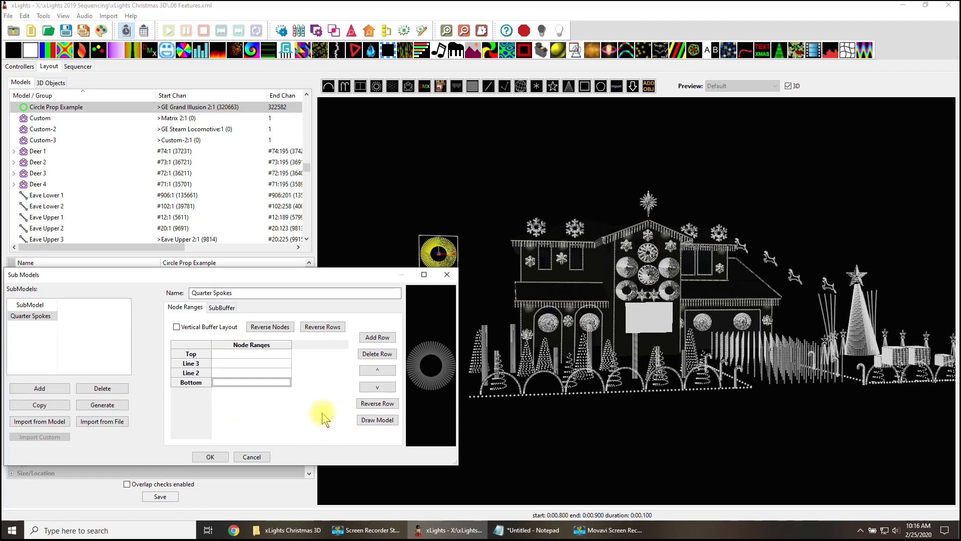
For the Top row of Quarter Spokes, pick nodes 1, 65, 129 and 193 in order, toggling node 193 off and on again
{"action": "double_click", "coordinate": [193, 356]}
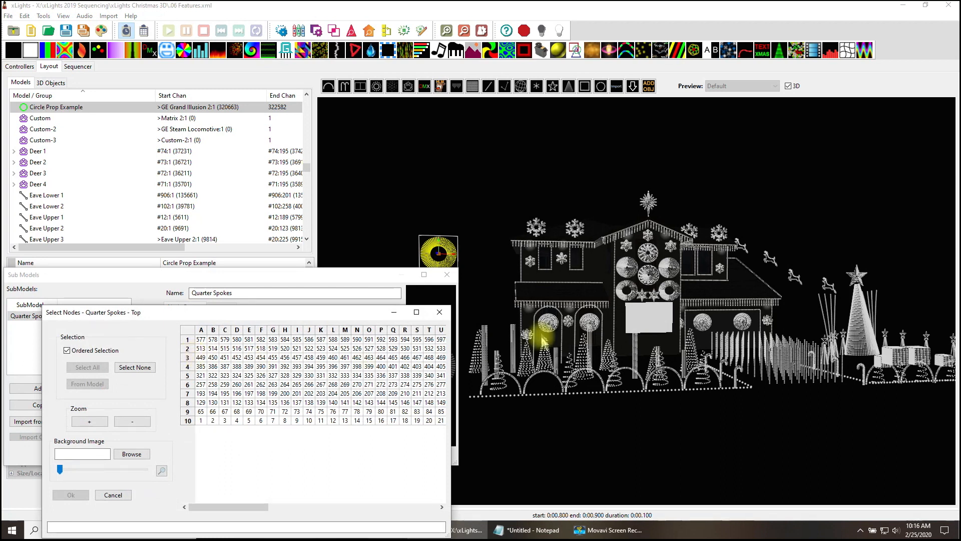
{"action": "left_click", "coordinate": [417, 312]}
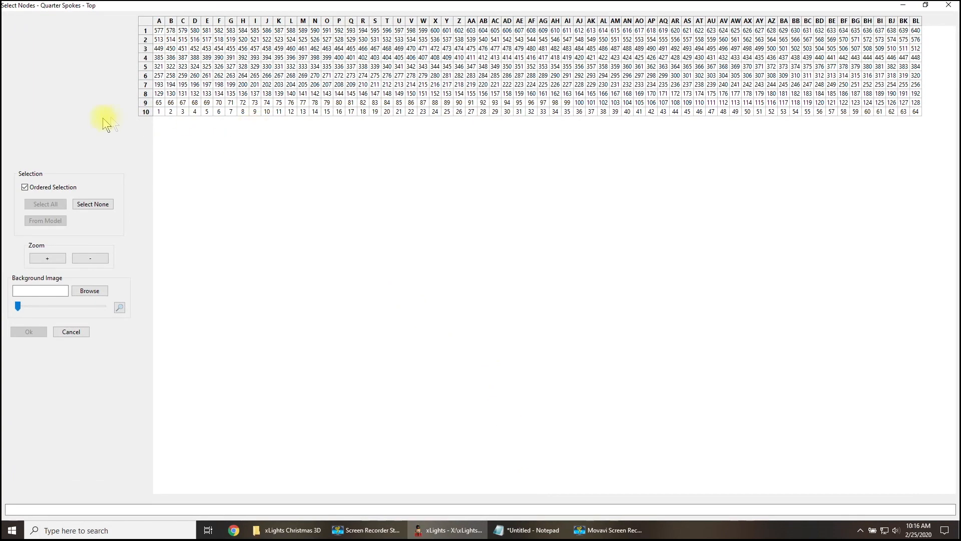
{"action": "left_click", "coordinate": [156, 111]}
{"action": "left_click", "coordinate": [158, 102]}
{"action": "left_click", "coordinate": [159, 93]}
{"action": "left_click", "coordinate": [159, 85]}
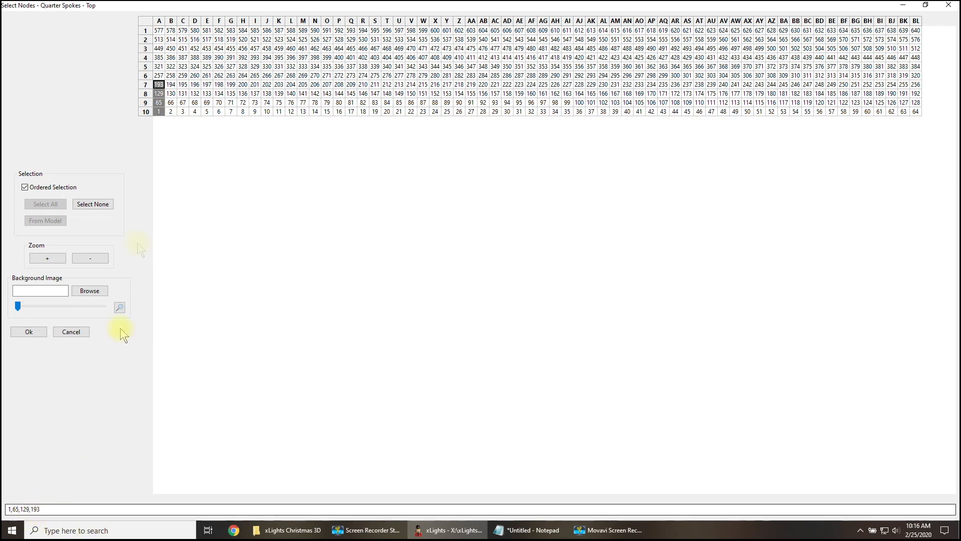
{"action": "left_click", "coordinate": [159, 85]}
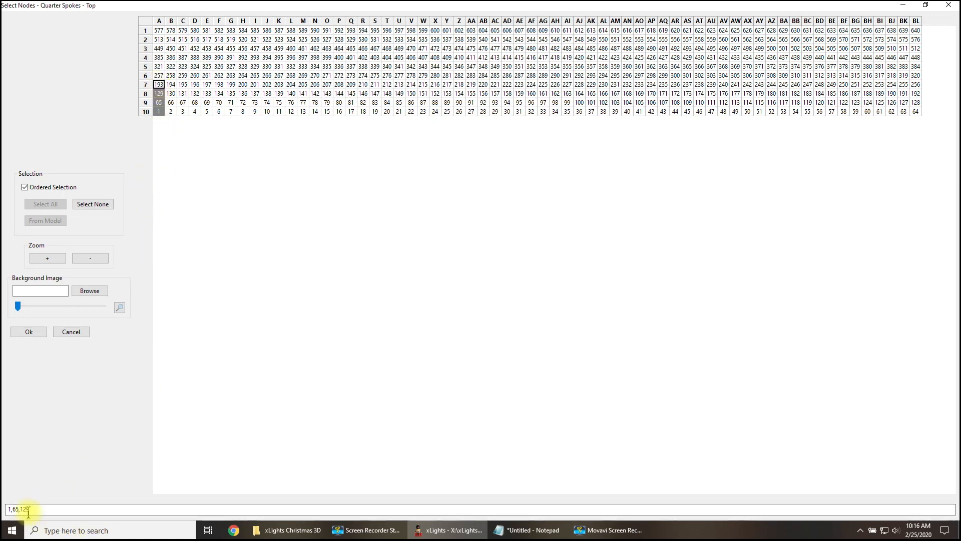
{"action": "left_click", "coordinate": [158, 85]}
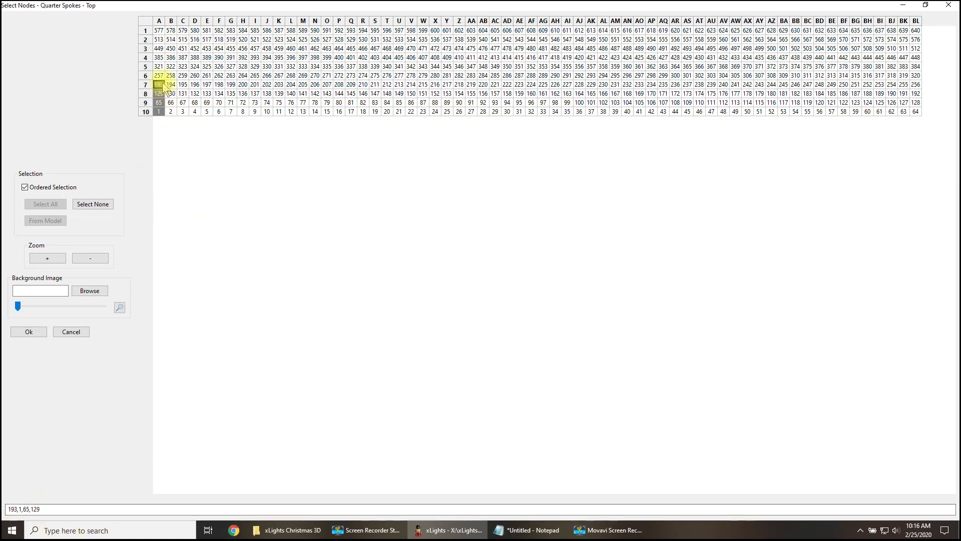
Add nodes 257, 321, 385, 449, 513 and 577 to the Top row and accept the node selection
{"action": "left_click", "coordinate": [159, 75]}
{"action": "left_click", "coordinate": [159, 67]}
{"action": "left_click", "coordinate": [159, 57]}
{"action": "left_click", "coordinate": [159, 49]}
{"action": "left_click", "coordinate": [159, 40]}
{"action": "left_click", "coordinate": [159, 31]}
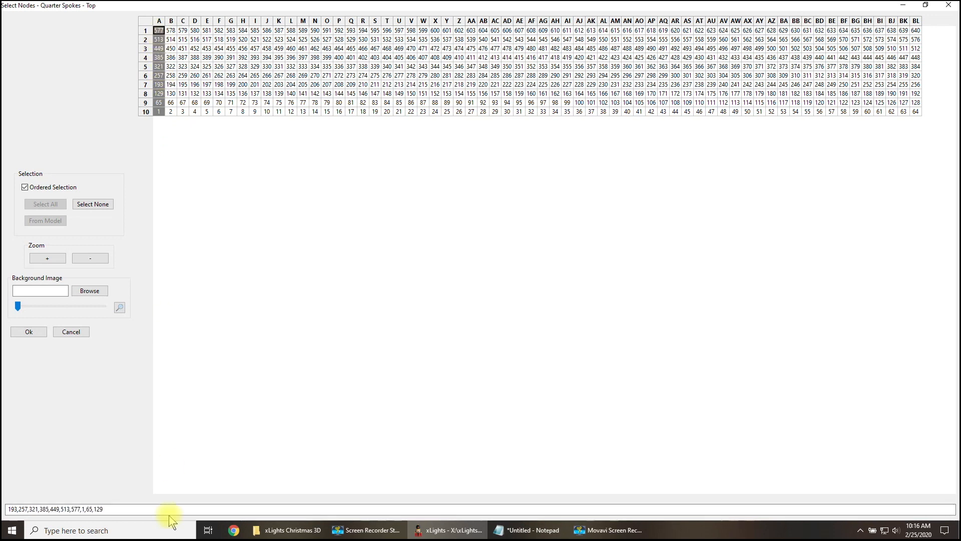
{"action": "left_click", "coordinate": [28, 332]}
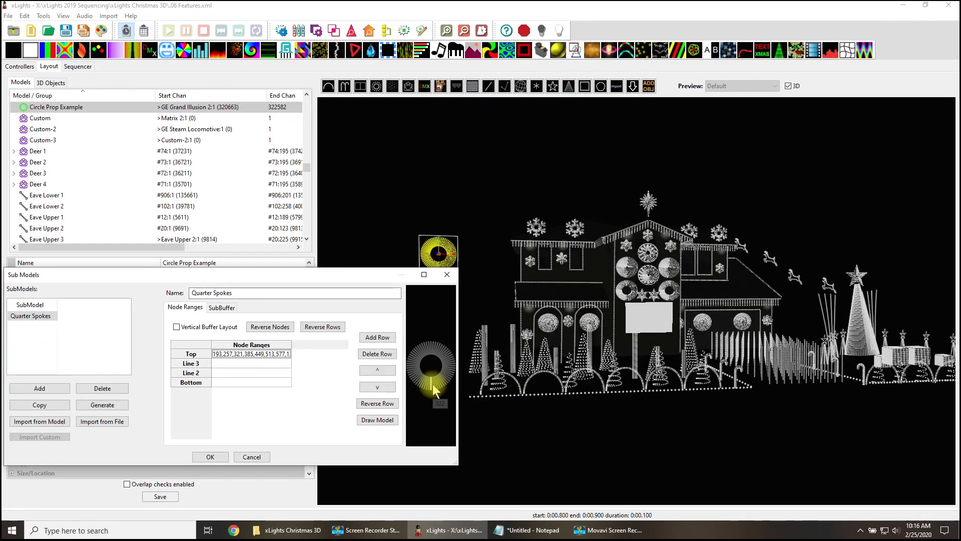
Enlarge the submodel preview and assign Line 3 the spoke nodes 17, 81, 145, 209, 273, 337, 401, 465, 529 and 593
{"action": "left_click_drag", "start_coordinate": [457, 394], "coordinate": [676, 393]}
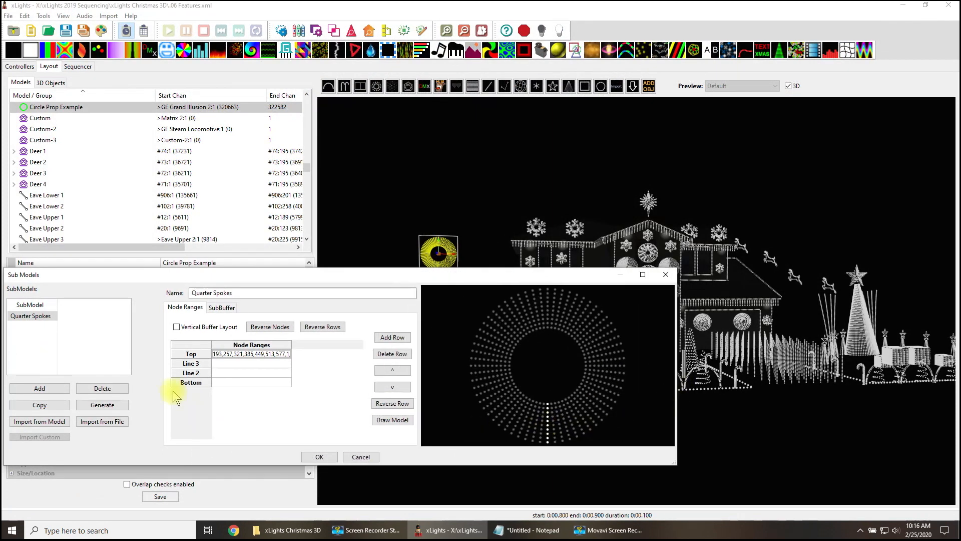
{"action": "double_click", "coordinate": [191, 363]}
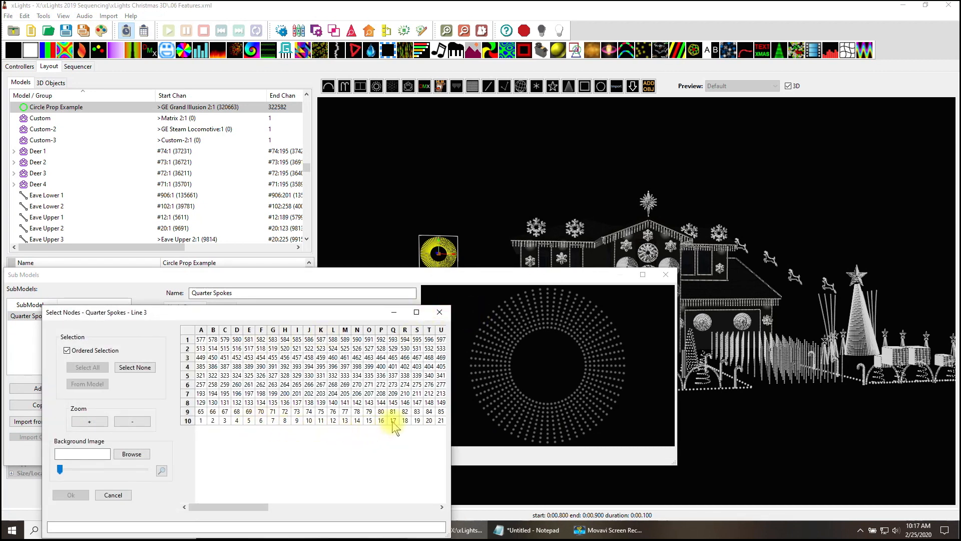
{"action": "left_click", "coordinate": [393, 420]}
{"action": "left_click", "coordinate": [394, 411]}
{"action": "left_click", "coordinate": [394, 402]}
{"action": "left_click", "coordinate": [393, 394]}
{"action": "left_click", "coordinate": [393, 384]}
{"action": "left_click", "coordinate": [394, 376]}
{"action": "left_click", "coordinate": [393, 367]}
{"action": "left_click_drag", "start_coordinate": [395, 349], "coordinate": [394, 339]}
{"action": "left_click", "coordinate": [394, 349]}
{"action": "left_click", "coordinate": [394, 349]}
{"action": "left_click", "coordinate": [394, 341]}
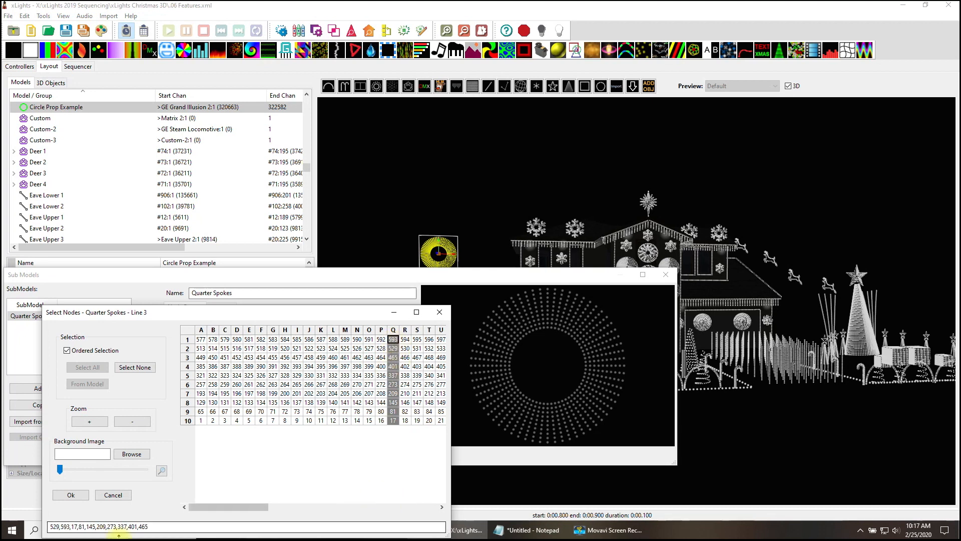
{"action": "left_click", "coordinate": [71, 495]}
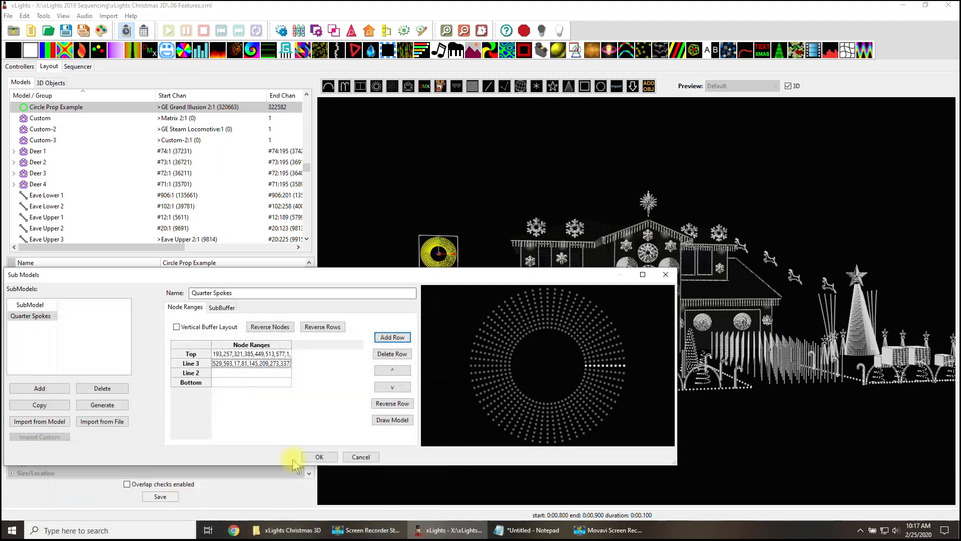
Assign Line 2 the ordered spoke nodes from 33 through 609, covering all ten layers
{"action": "double_click", "coordinate": [195, 373]}
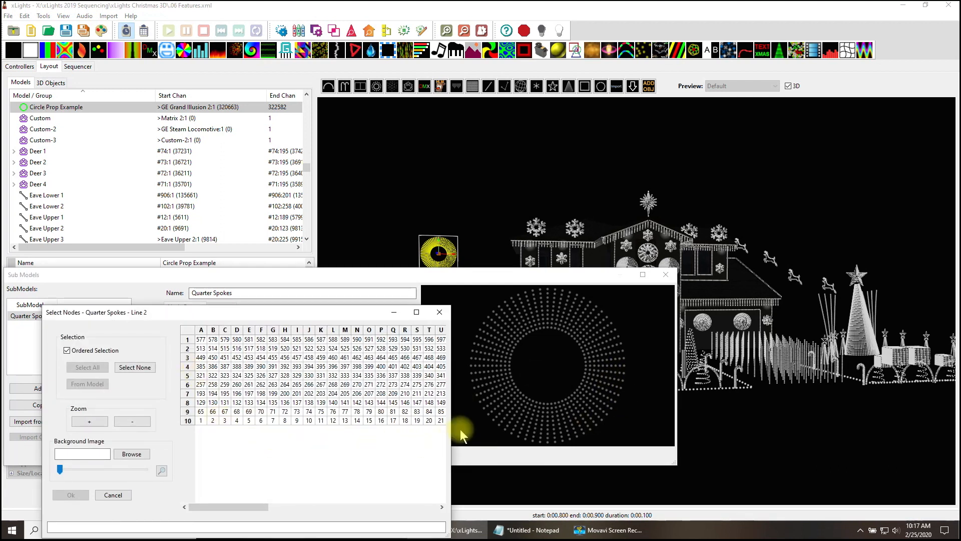
{"action": "left_click_drag", "start_coordinate": [450, 431], "coordinate": [644, 431]}
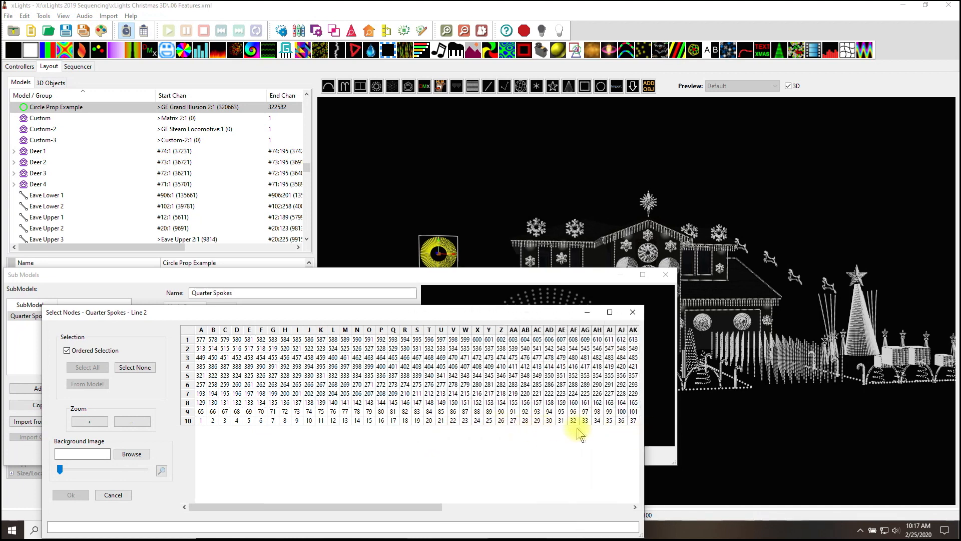
{"action": "left_click_drag", "start_coordinate": [585, 419], "coordinate": [586, 339]}
{"action": "left_click", "coordinate": [71, 495]}
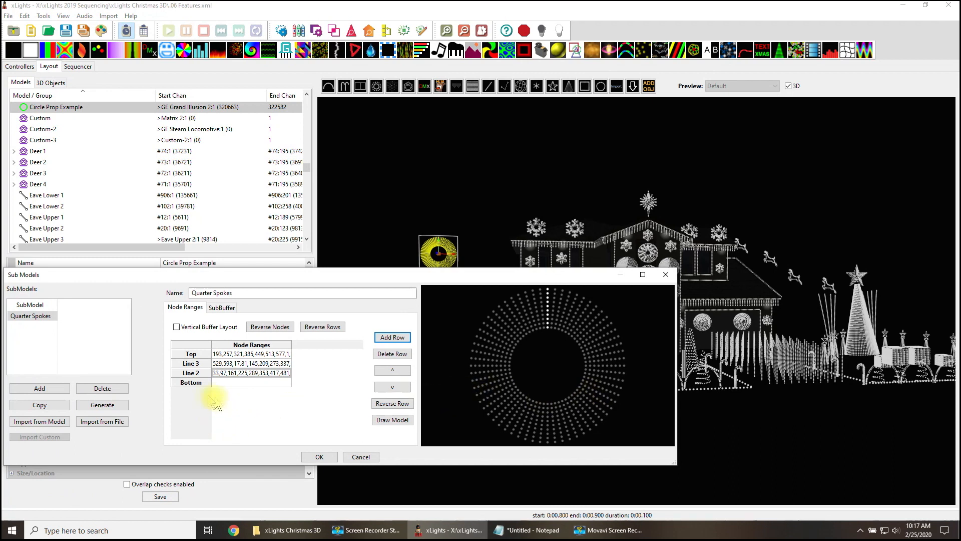
Assign the Bottom row the ordered spoke nodes from 49 through 625, covering all ten layers
{"action": "double_click", "coordinate": [194, 383]}
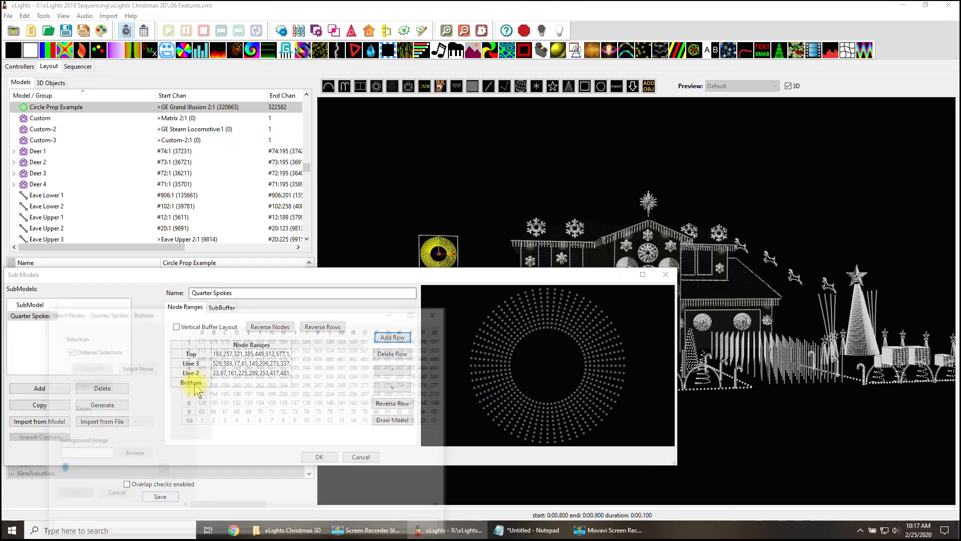
{"action": "left_click_drag", "start_coordinate": [452, 408], "coordinate": [904, 408]}
{"action": "left_click_drag", "start_coordinate": [780, 422], "coordinate": [779, 339]}
{"action": "left_click", "coordinate": [79, 496]}
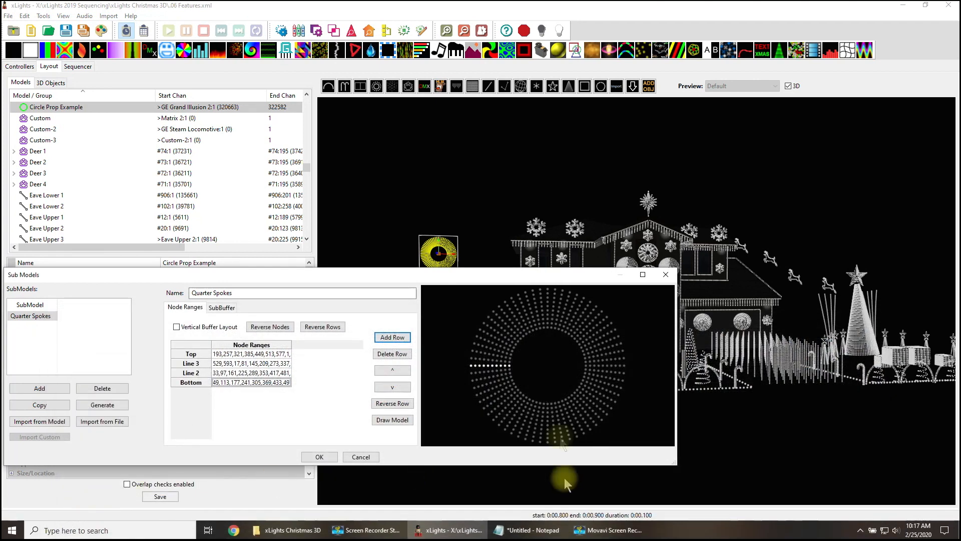
Check each Quarter Spokes row in the preview, highlight all rows together, and widen the Node Ranges column to read the full node lists
{"action": "left_click", "coordinate": [198, 373]}
{"action": "left_click", "coordinate": [199, 364]}
{"action": "left_click", "coordinate": [199, 356]}
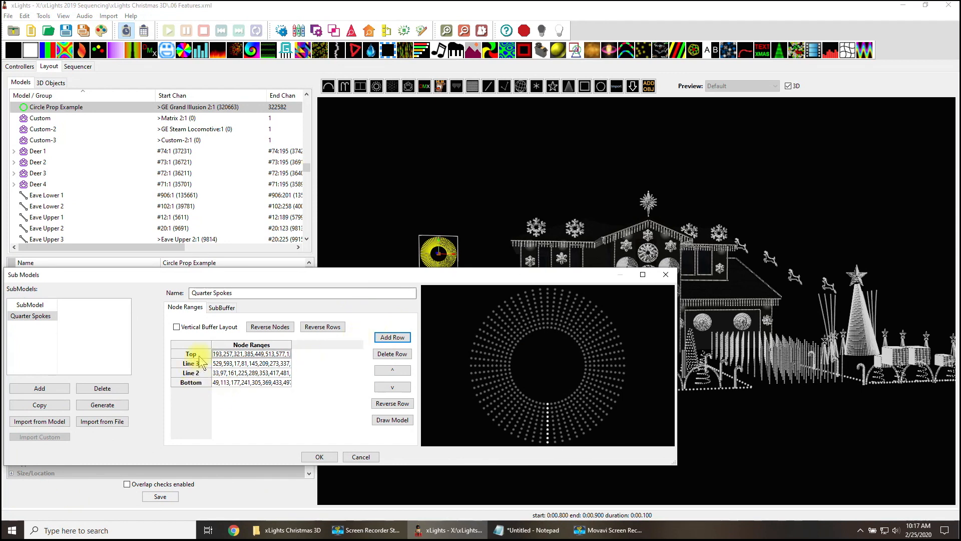
{"action": "left_click", "coordinate": [254, 345]}
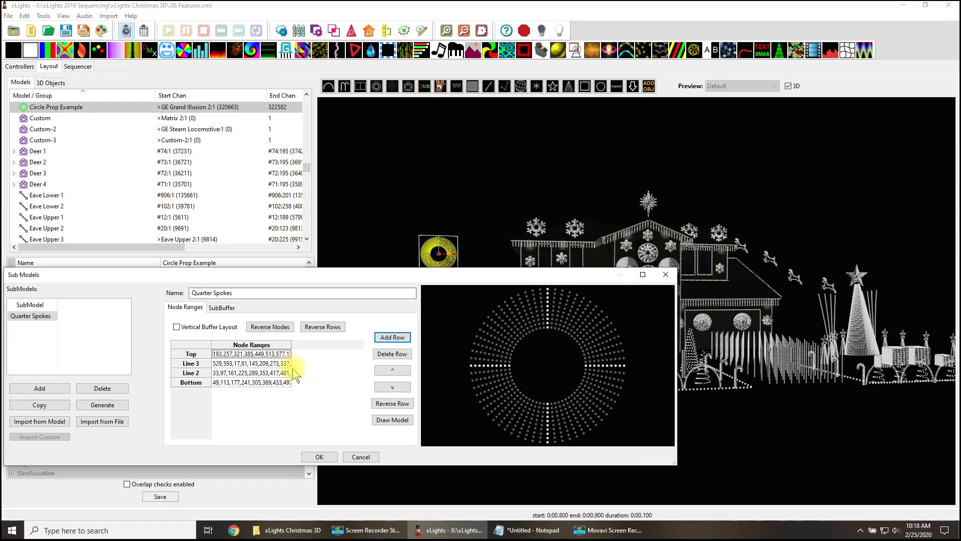
{"action": "left_click_drag", "start_coordinate": [293, 367], "coordinate": [356, 376]}
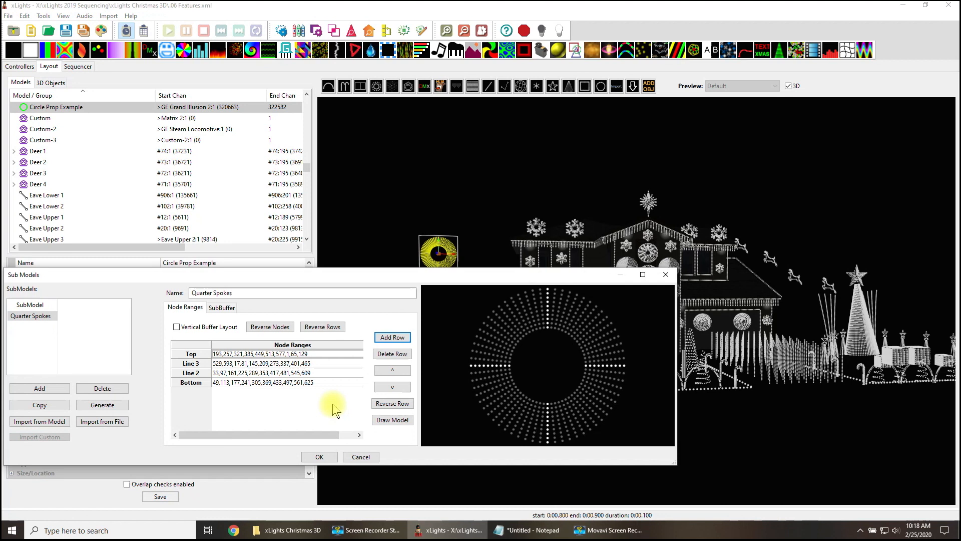
Accept the Quarter Spokes submodel and save the layout
{"action": "left_click", "coordinate": [324, 458]}
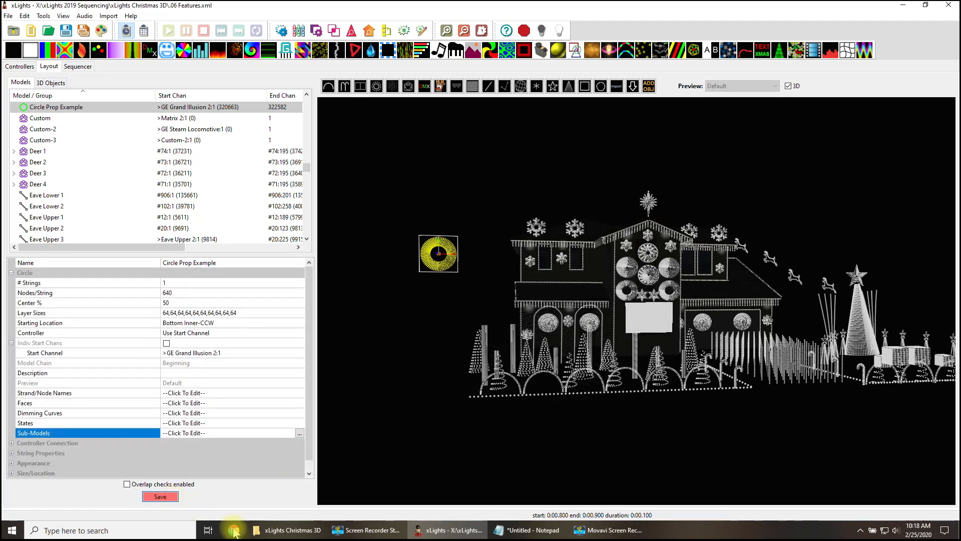
{"action": "key", "text": "ctrl+s"}
Select the GE Grand Illusion 1 model in the layout and open its submodels in a maximized window
{"action": "left_click", "coordinate": [607, 232]}
{"action": "left_click", "coordinate": [627, 267]}
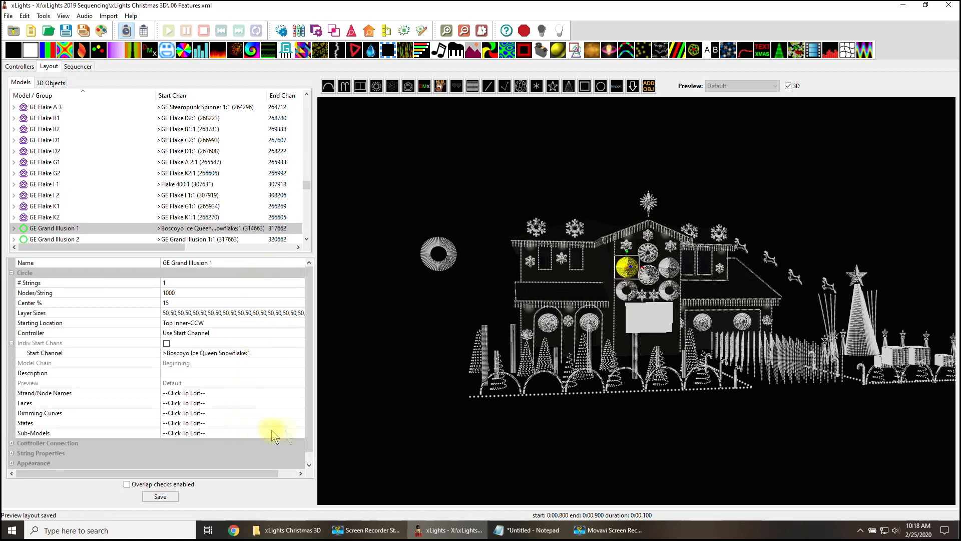
{"action": "left_click", "coordinate": [301, 432]}
{"action": "left_click", "coordinate": [302, 432]}
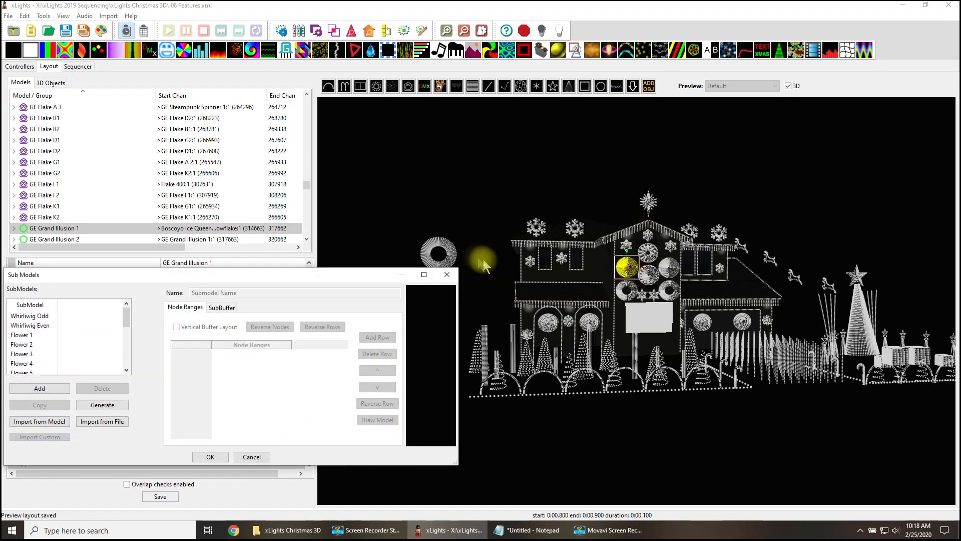
{"action": "left_click", "coordinate": [424, 275]}
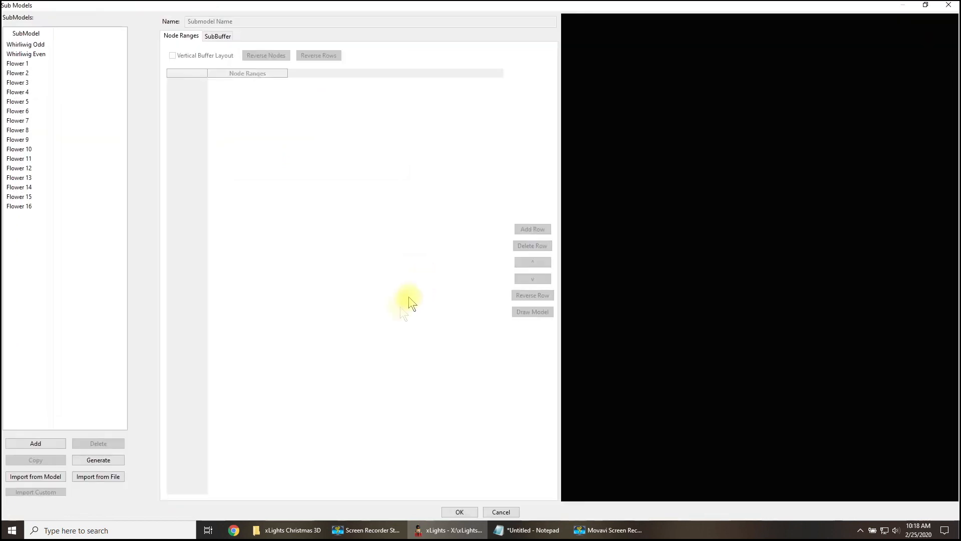
Compare the node ranges of the Whirliwig Odd and Whirliwig Even submodels
{"action": "left_click", "coordinate": [20, 44]}
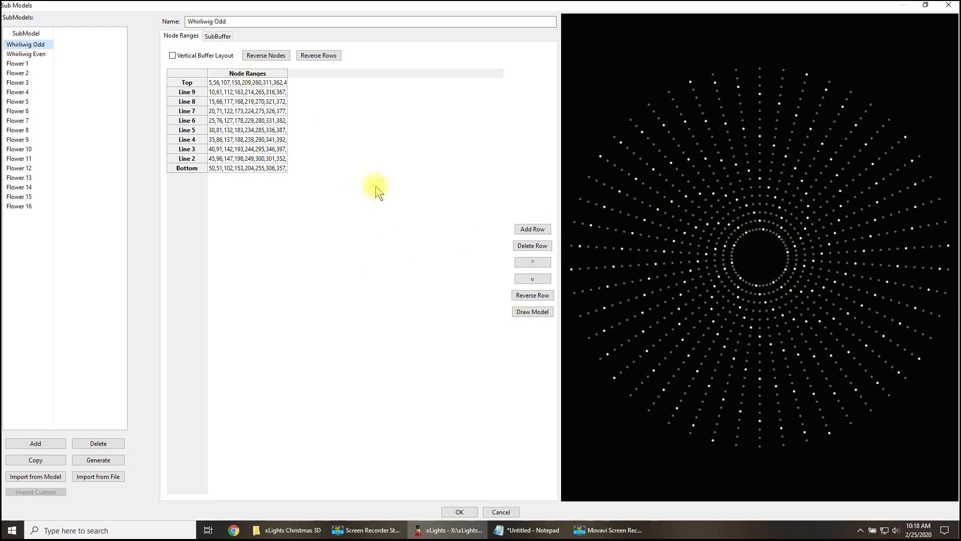
{"action": "left_click", "coordinate": [31, 54]}
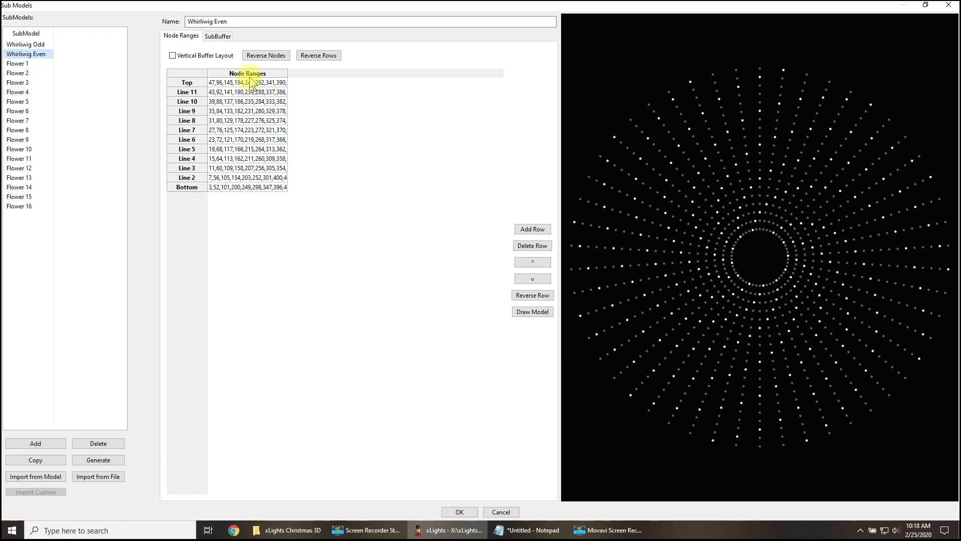
{"action": "left_click", "coordinate": [24, 45]}
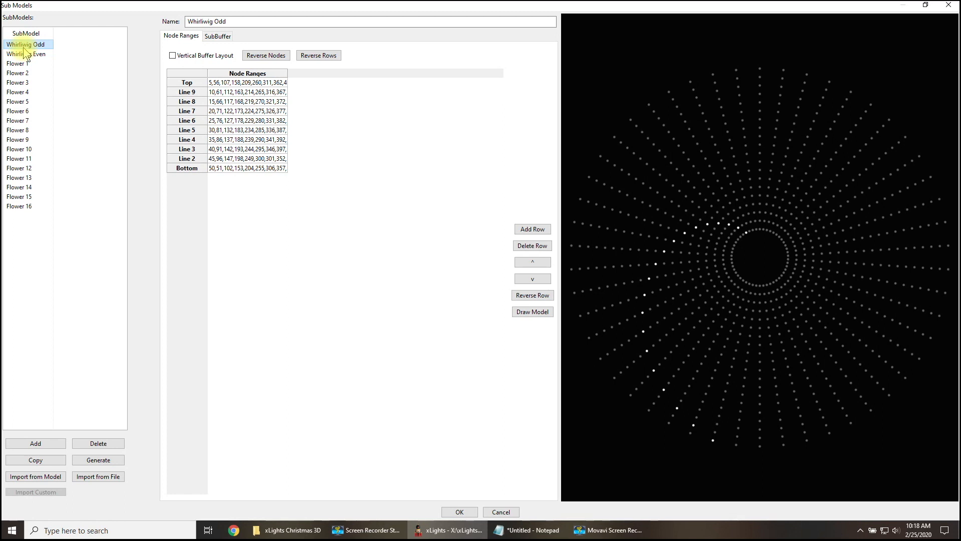
Look through the Flower submodels from Flower 1 out to Flower 16 and examine how their node patterns change in the preview
{"action": "left_click", "coordinate": [18, 64]}
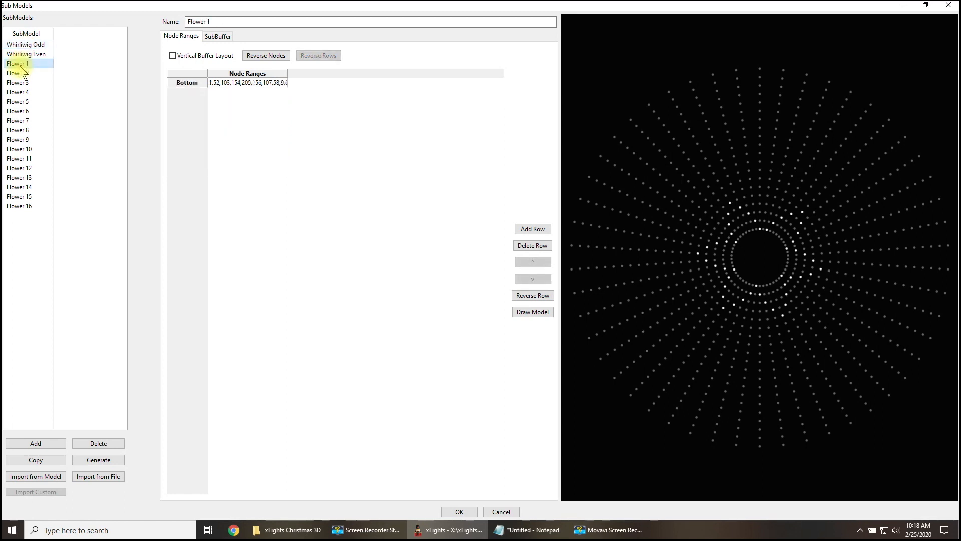
{"action": "left_click", "coordinate": [20, 74]}
{"action": "left_click", "coordinate": [21, 83]}
{"action": "left_click", "coordinate": [20, 92]}
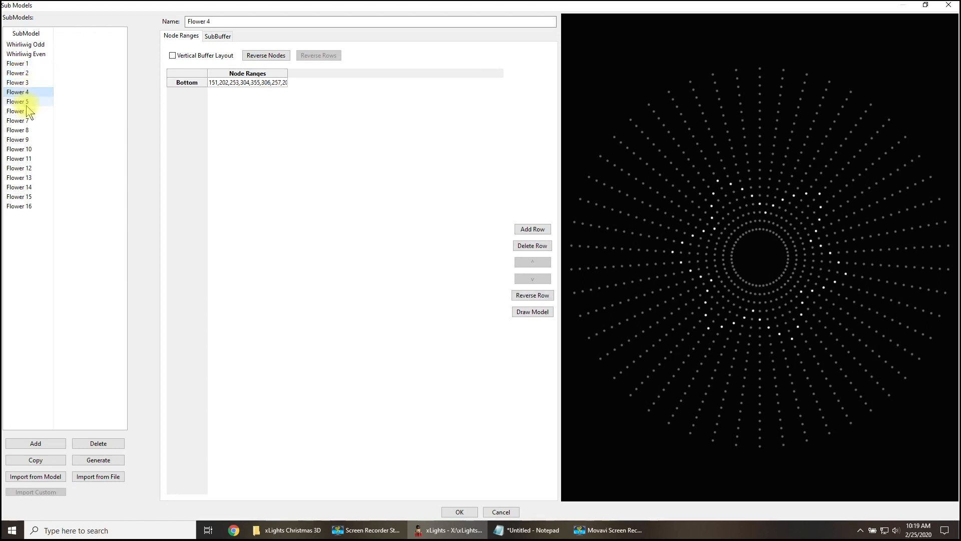
{"action": "left_click", "coordinate": [26, 114]}
{"action": "left_click", "coordinate": [27, 122]}
{"action": "left_click", "coordinate": [27, 137]}
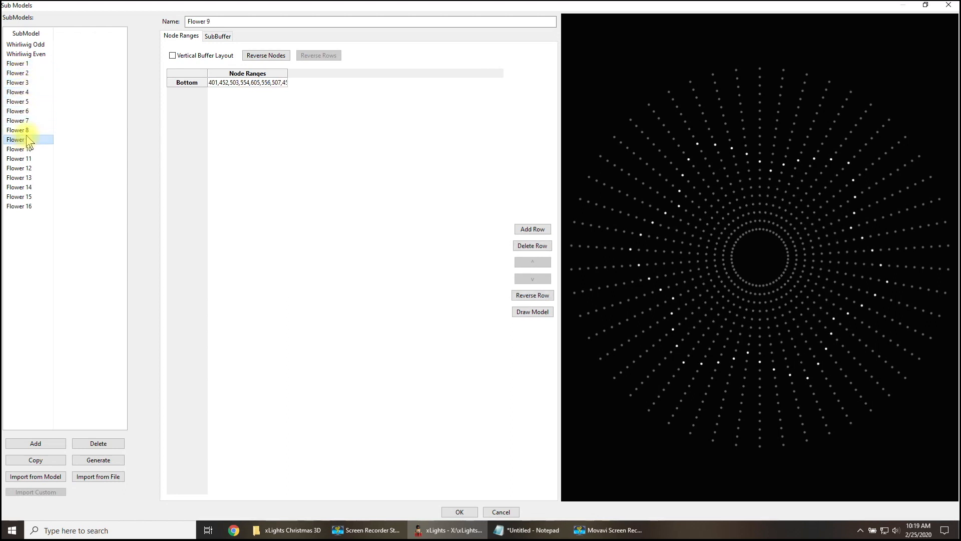
{"action": "left_click", "coordinate": [27, 178]}
{"action": "left_click", "coordinate": [26, 187]}
{"action": "left_click", "coordinate": [25, 197]}
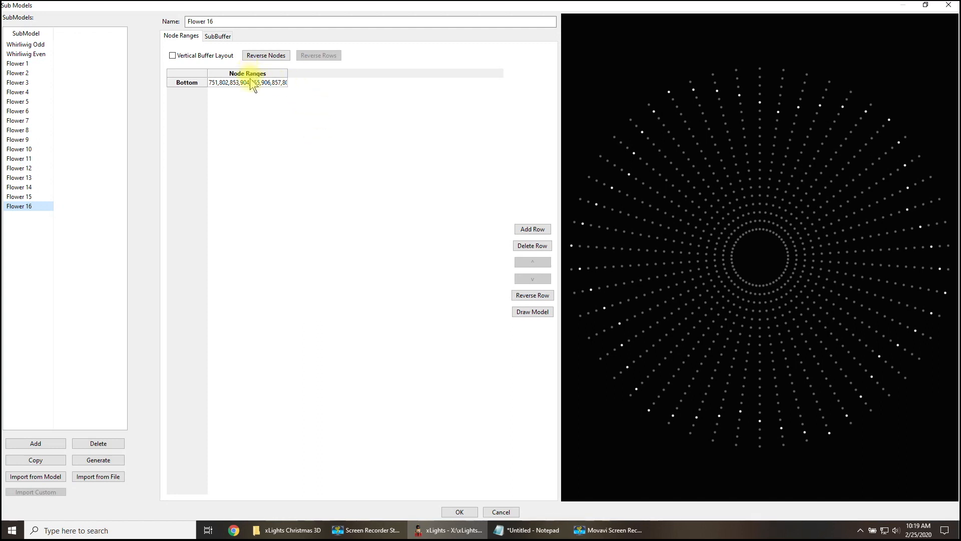
Return to Flower 1 and compare its node pattern with Flower 2, 3 and 4
{"action": "left_click", "coordinate": [15, 64]}
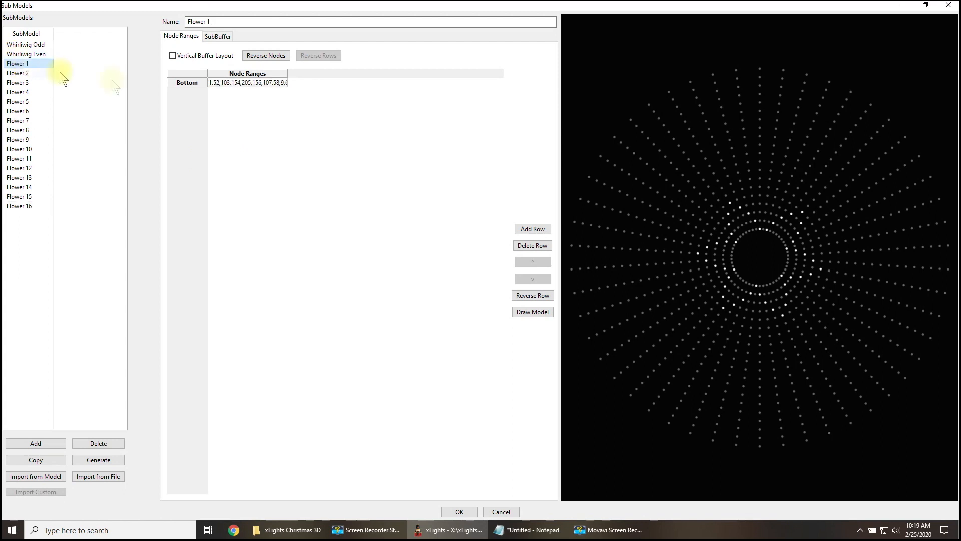
{"action": "left_click", "coordinate": [18, 74]}
{"action": "left_click", "coordinate": [25, 85]}
{"action": "left_click", "coordinate": [27, 94]}
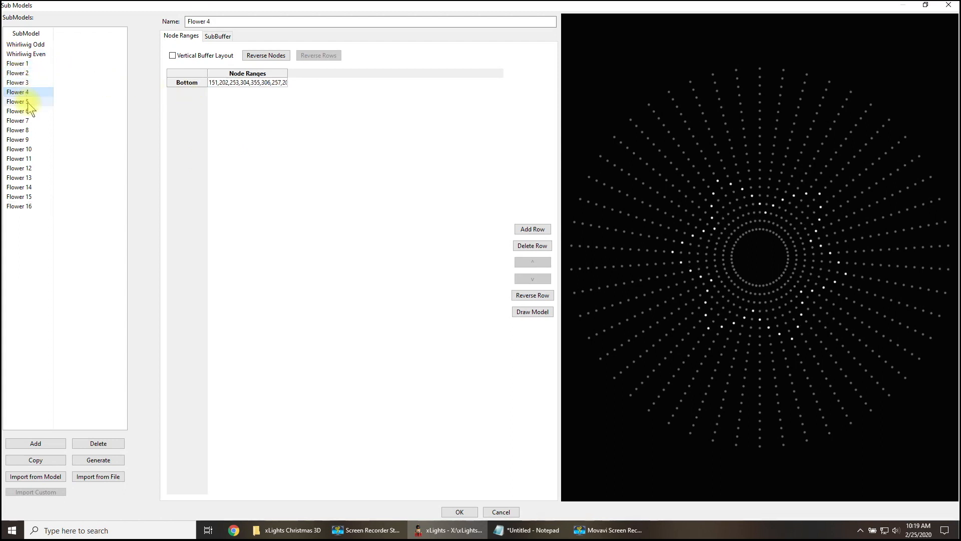
View Flower 1 through Flower 8 in sequence, and close the submodels of GE Grand Illusion 1 with acceptance
{"action": "left_click", "coordinate": [28, 64]}
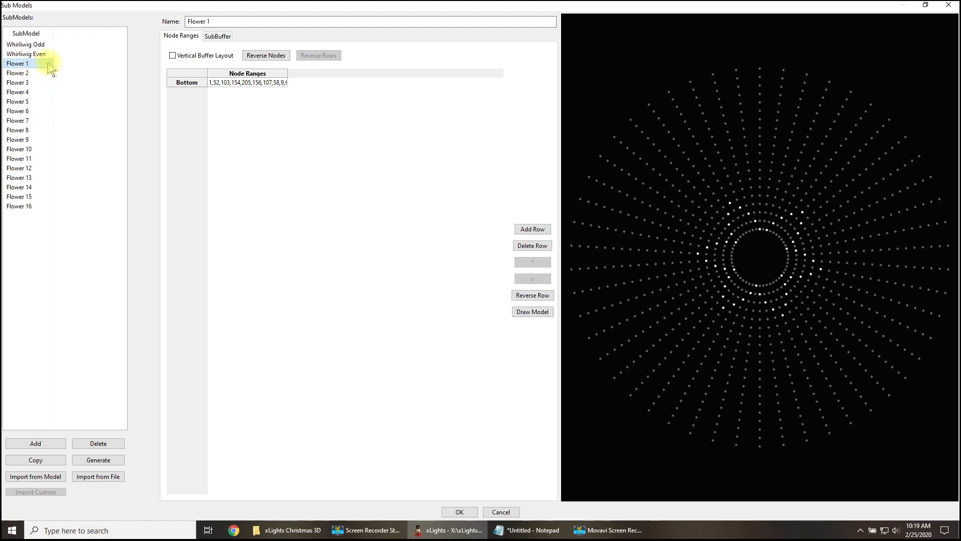
{"action": "left_click", "coordinate": [17, 74]}
{"action": "left_click", "coordinate": [17, 84]}
{"action": "left_click", "coordinate": [19, 92]}
{"action": "left_click", "coordinate": [20, 103]}
{"action": "left_click", "coordinate": [22, 112]}
{"action": "left_click", "coordinate": [22, 121]}
{"action": "left_click", "coordinate": [23, 131]}
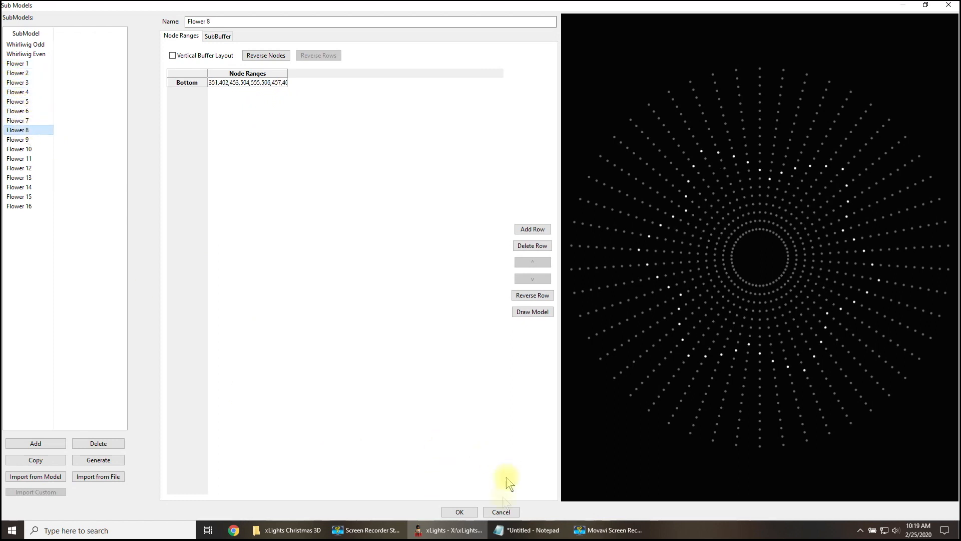
{"action": "left_click", "coordinate": [465, 511]}
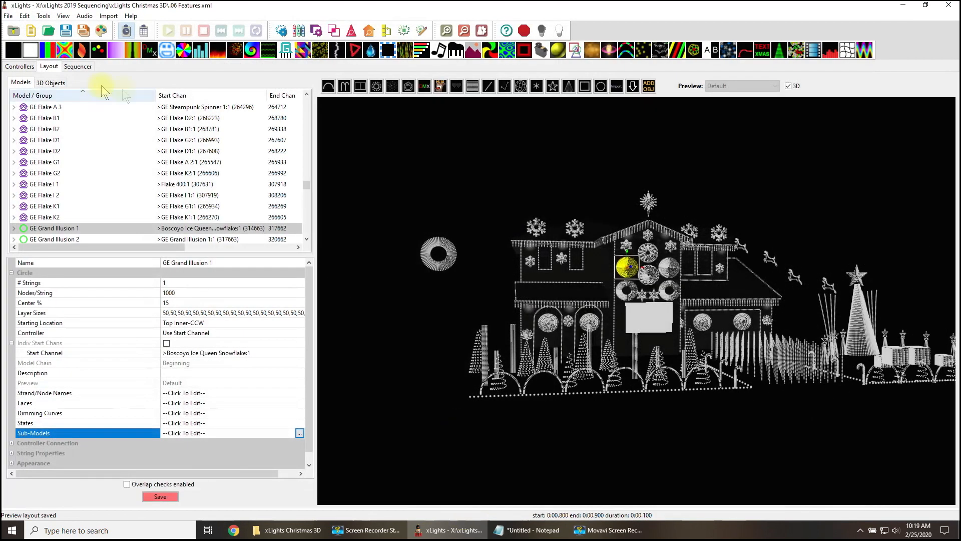
Find the GE Grand Illusion Flower GRP model group and review which Flower submodels it contains
{"action": "left_click_drag", "start_coordinate": [306, 188], "coordinate": [314, 142]}
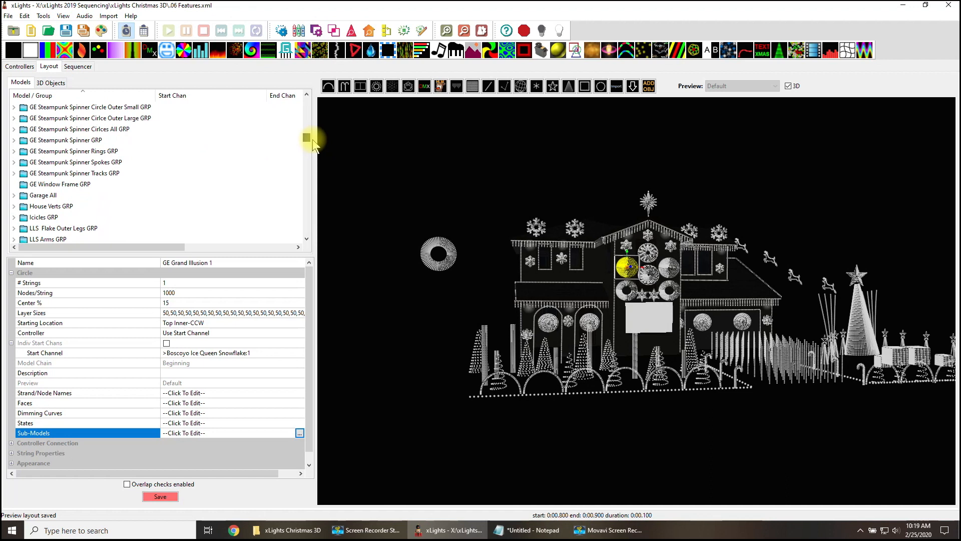
{"action": "scroll", "coordinate": [191, 163], "scroll_direction": "up", "scroll_amount": 10}
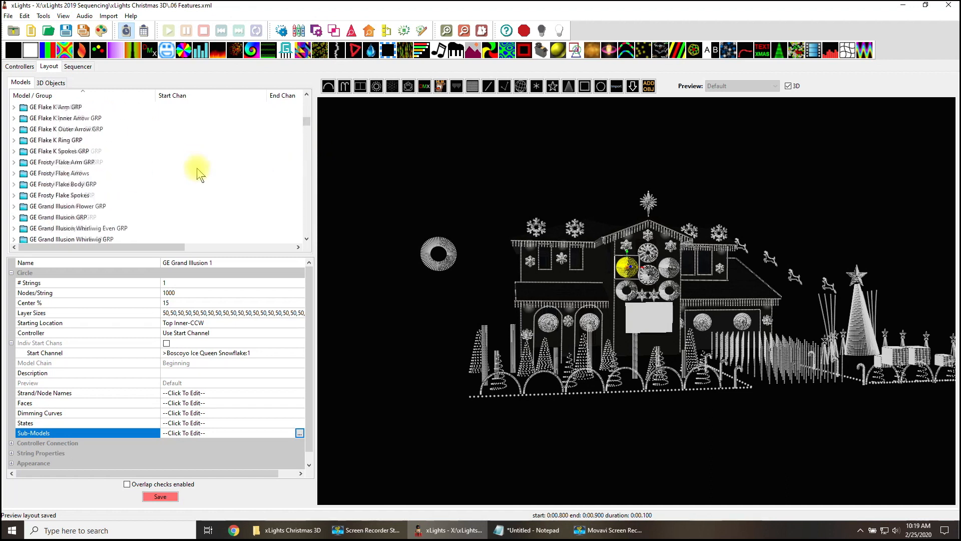
{"action": "scroll", "coordinate": [200, 174], "scroll_direction": "down", "scroll_amount": 1}
{"action": "left_click", "coordinate": [98, 207]}
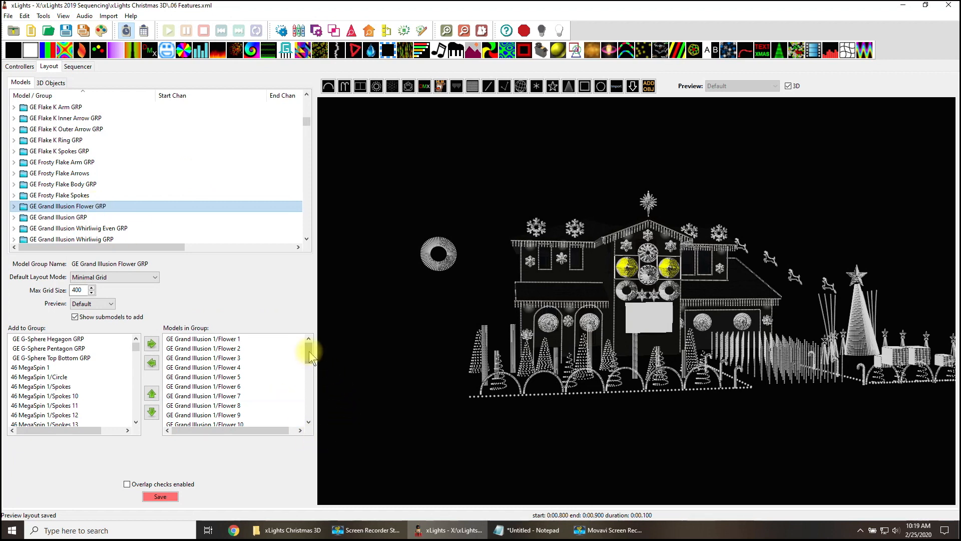
{"action": "left_click_drag", "start_coordinate": [308, 350], "coordinate": [309, 392]}
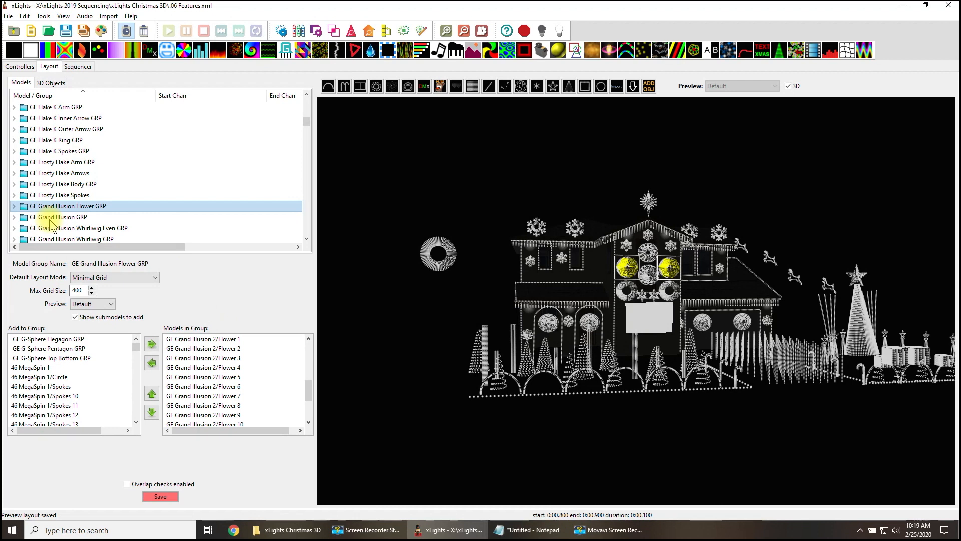
Review the members of the GE Grand Illusion Whirliwig Even, Whirliwig and Whirliwig Odd groups, and save the layout
{"action": "left_click", "coordinate": [80, 229]}
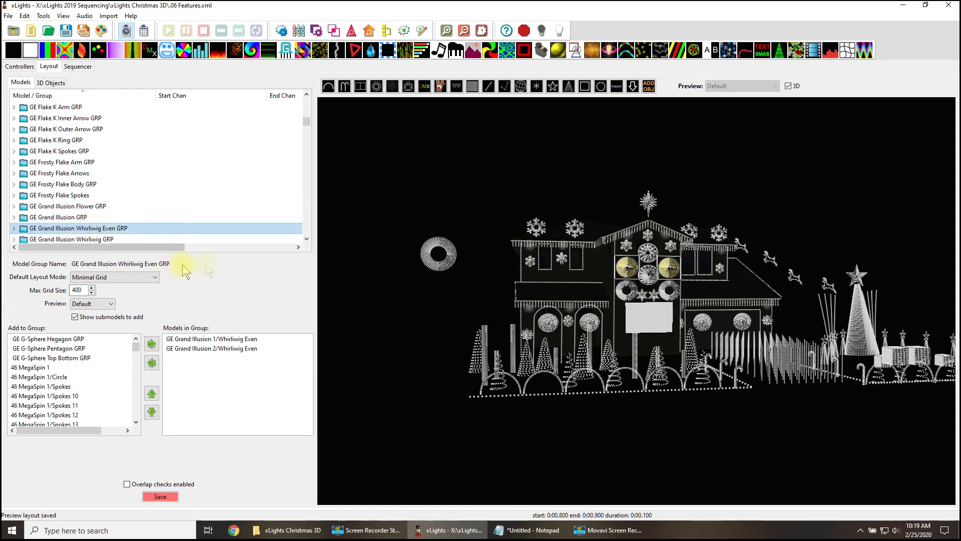
{"action": "left_click", "coordinate": [113, 240]}
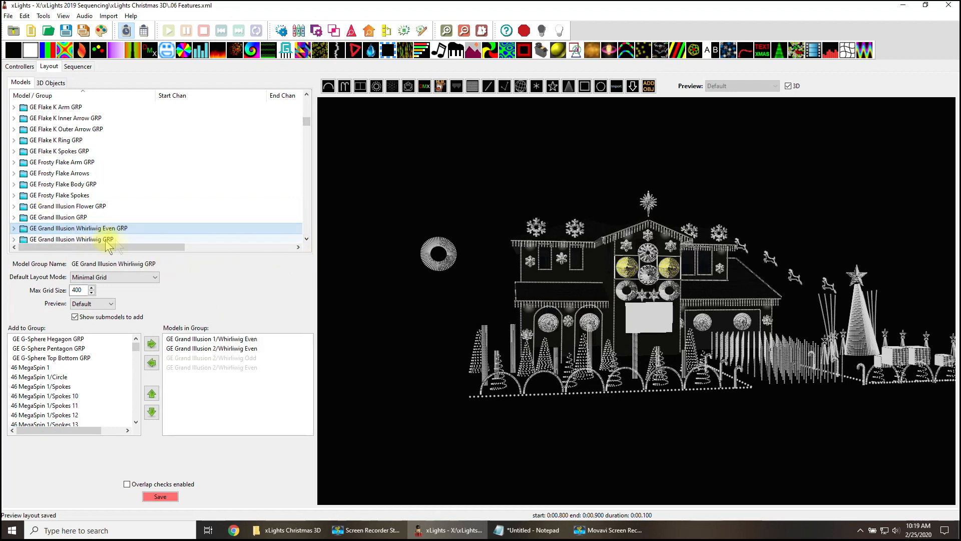
{"action": "left_click", "coordinate": [307, 239]}
{"action": "left_click", "coordinate": [307, 239]}
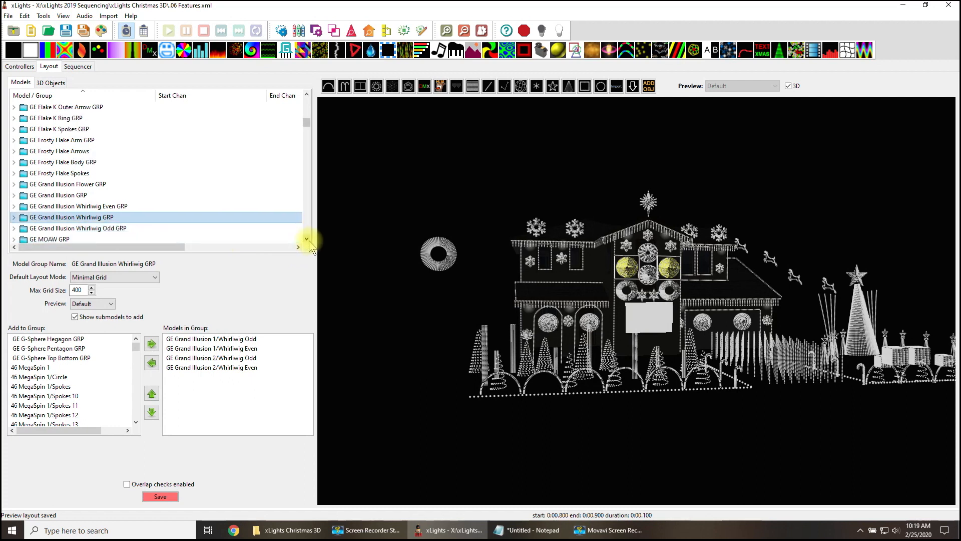
{"action": "left_click", "coordinate": [92, 228]}
{"action": "left_click", "coordinate": [101, 217]}
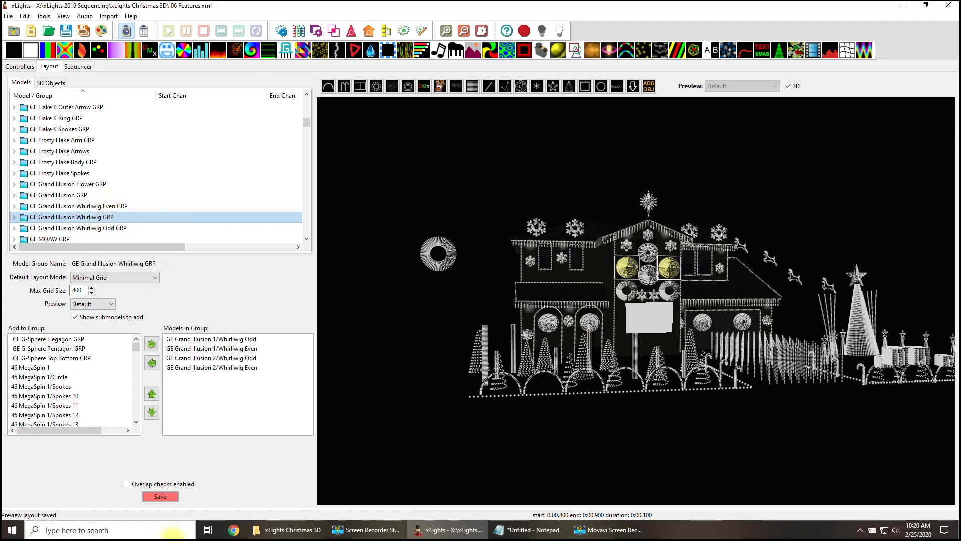
{"action": "left_click", "coordinate": [177, 495]}
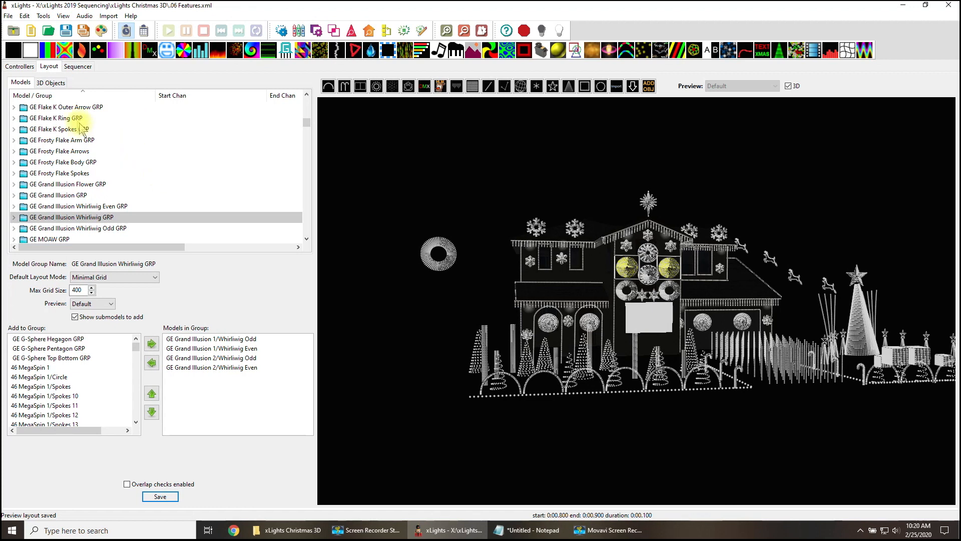
Insert a second effect layer above the existing one on the Mega Tree in the sequencer
{"action": "left_click", "coordinate": [78, 66]}
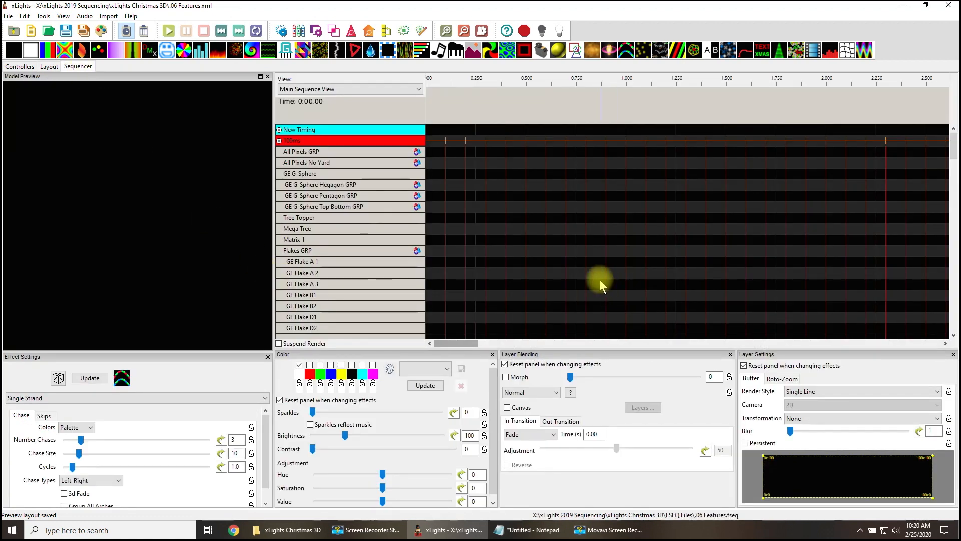
{"action": "left_click", "coordinate": [395, 232]}
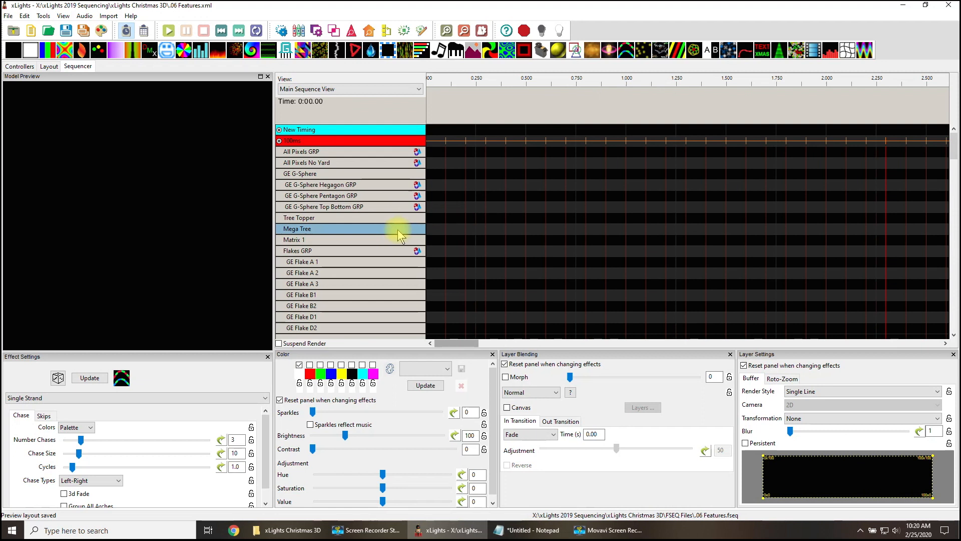
{"action": "right_click", "coordinate": [398, 229]}
{"action": "left_click", "coordinate": [416, 234]}
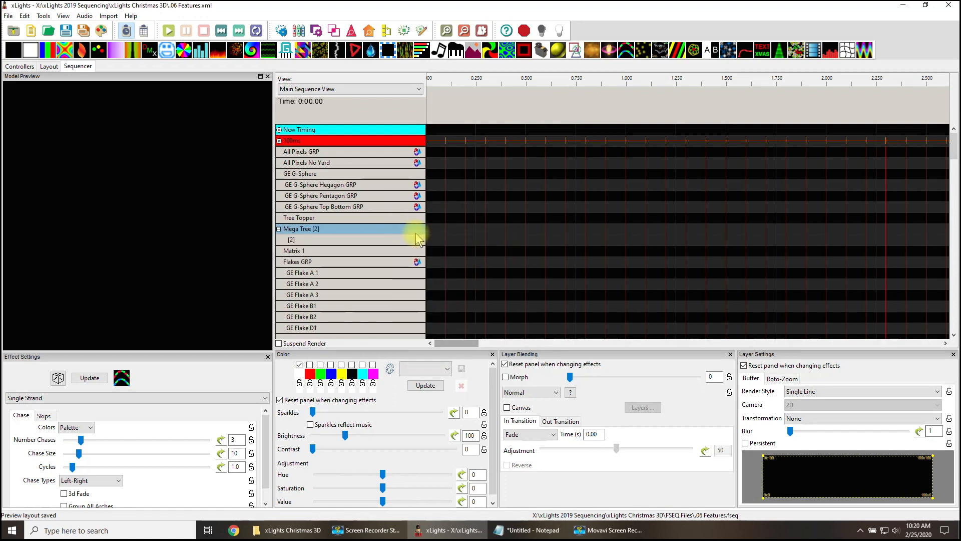
Add a 3D Spirals effect in white and red to the Mega Tree's lower layer, with spiral wraps of 6.3
{"action": "left_click_drag", "start_coordinate": [682, 54], "coordinate": [467, 242]}
{"action": "left_click", "coordinate": [70, 479]}
{"action": "left_click", "coordinate": [309, 364]}
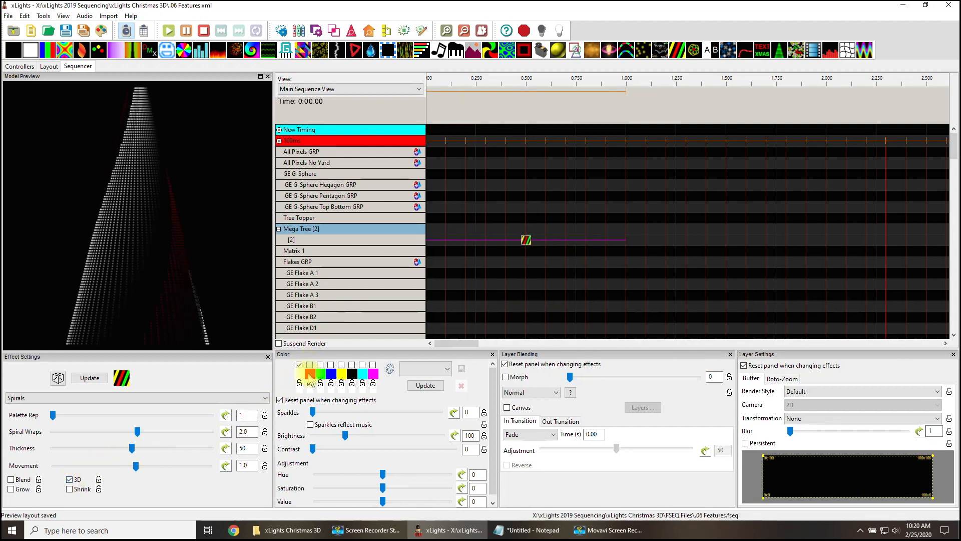
{"action": "left_click_drag", "start_coordinate": [138, 431], "coordinate": [148, 431]}
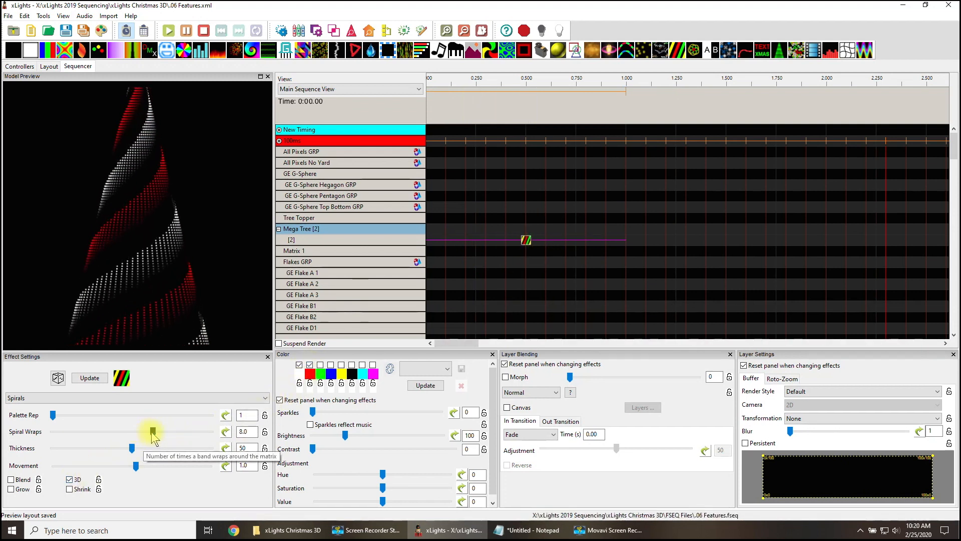
Copy the Spirals effect to the start of the Mega Tree's upper layer
{"action": "right_click", "coordinate": [525, 239]}
{"action": "left_click", "coordinate": [551, 257]}
{"action": "right_click", "coordinate": [440, 230]}
{"action": "left_click", "coordinate": [460, 257]}
Set the upper Spirals effect's transformation to Flip Horizontal and its movement to -1.0
{"action": "left_click", "coordinate": [842, 419]}
{"action": "left_click", "coordinate": [831, 467]}
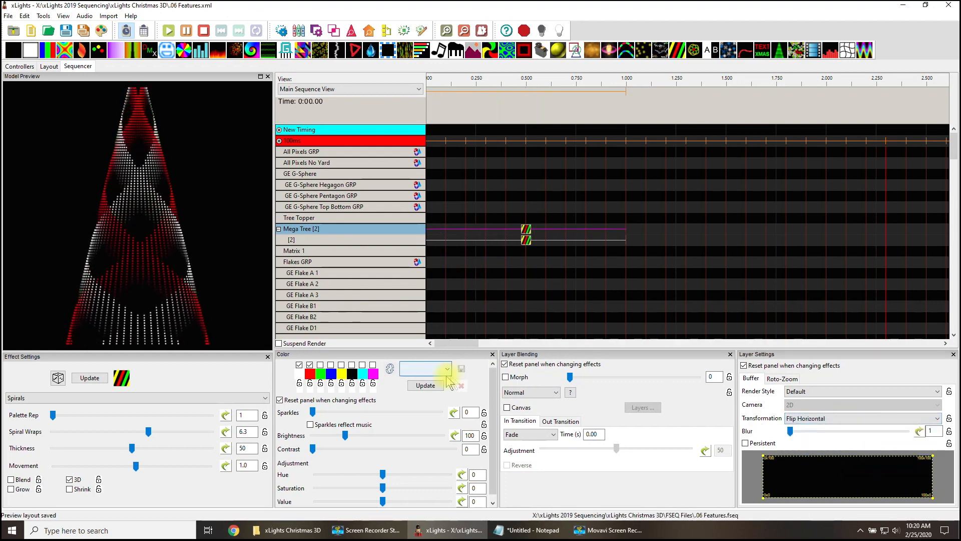
{"action": "left_click", "coordinate": [240, 465]}
{"action": "type", "text": "-"}
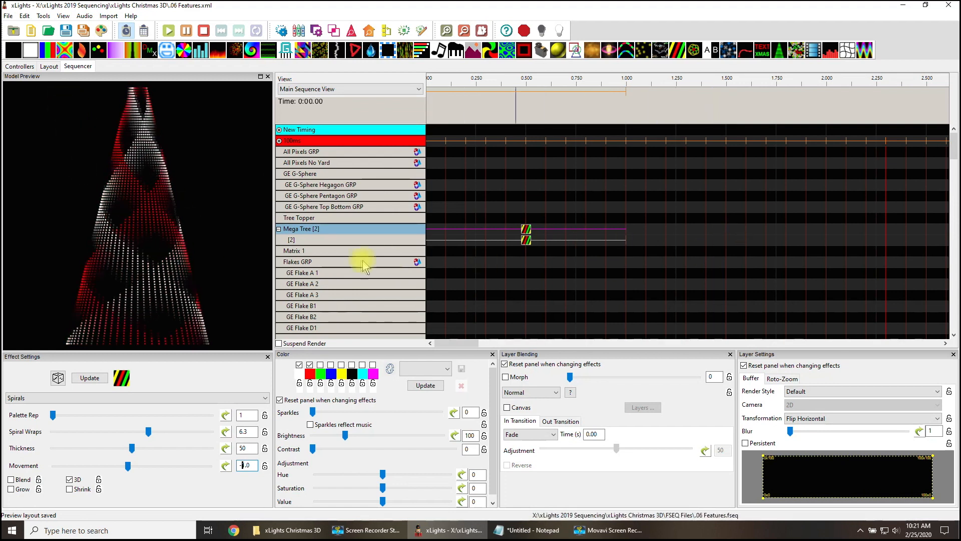
Export the Mega Tree model as the GIF image Mega Tree.gif in the xLights Christmas 3D folder and check the file there
{"action": "right_click", "coordinate": [374, 227]}
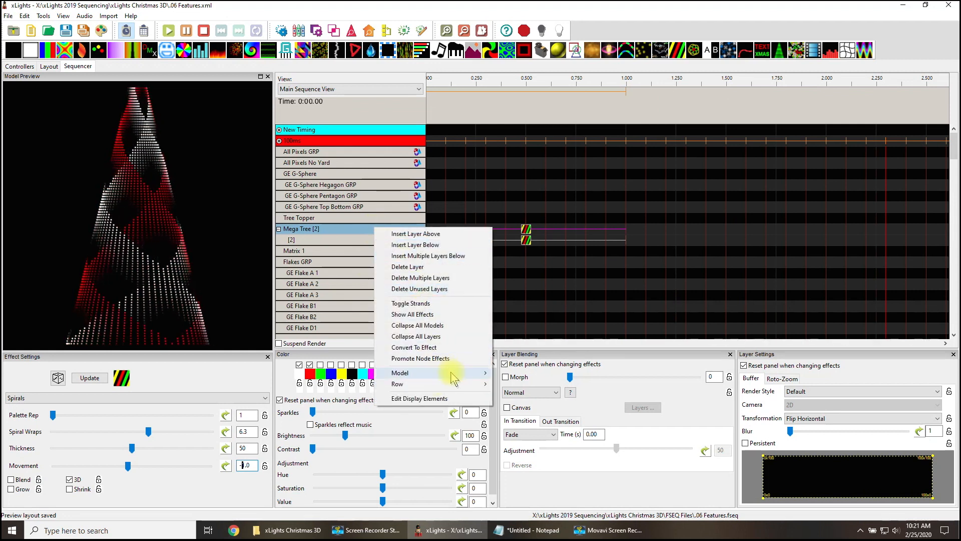
{"action": "mouse_move", "coordinate": [452, 374]}
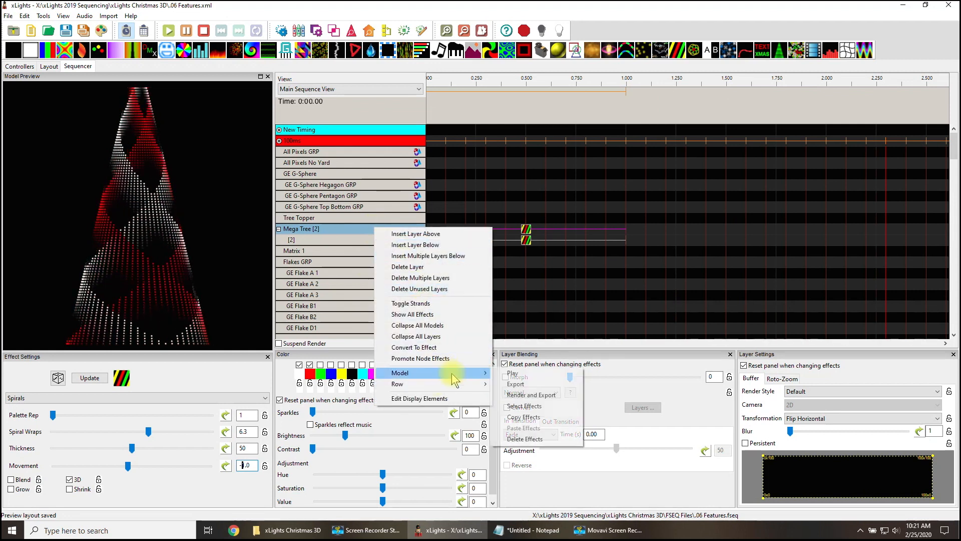
{"action": "left_click", "coordinate": [515, 384]}
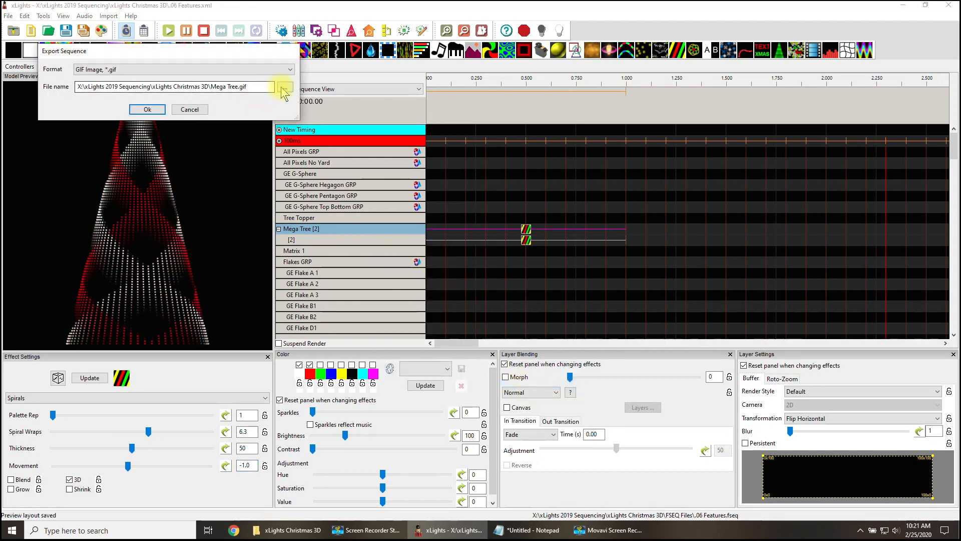
{"action": "left_click", "coordinate": [284, 88]}
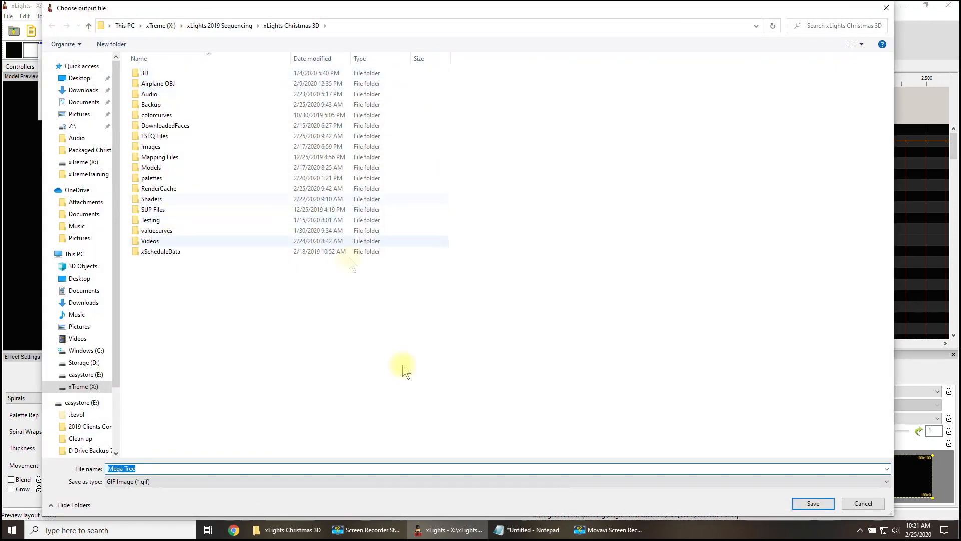
{"action": "left_click", "coordinate": [862, 504]}
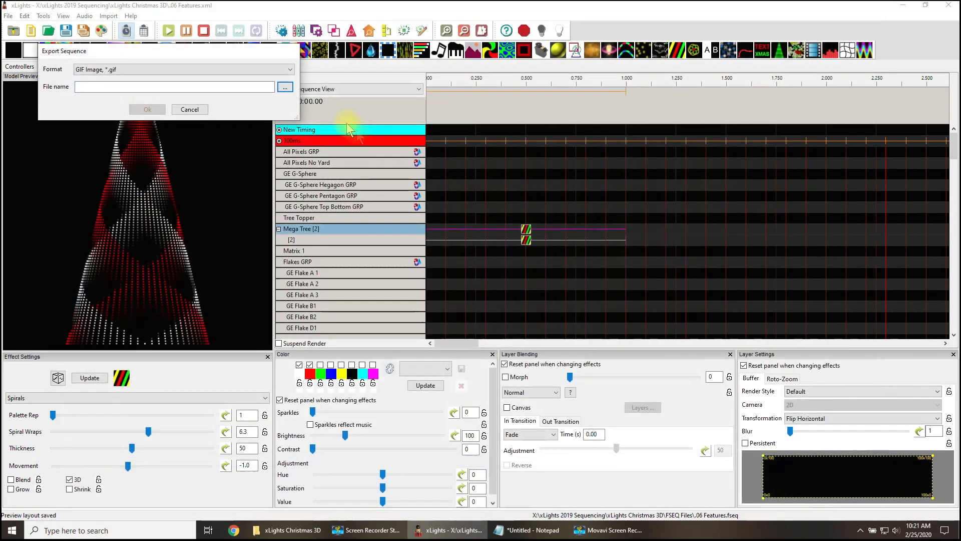
{"action": "left_click", "coordinate": [289, 69]}
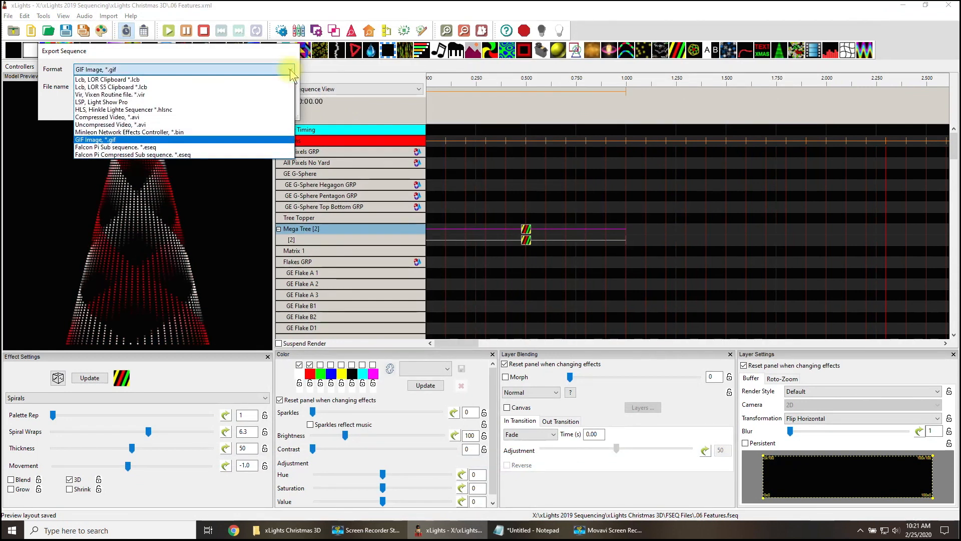
{"action": "left_click", "coordinate": [186, 139]}
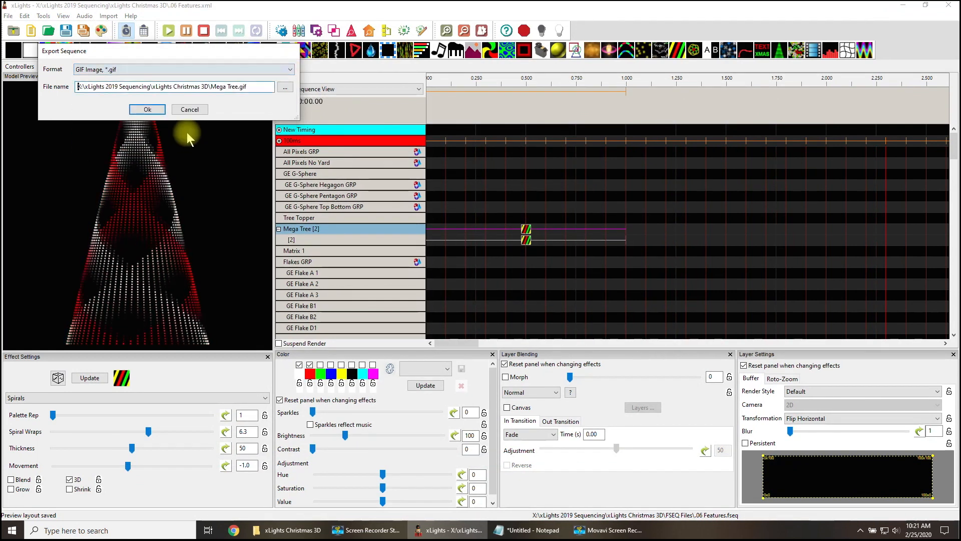
{"action": "left_click", "coordinate": [158, 109]}
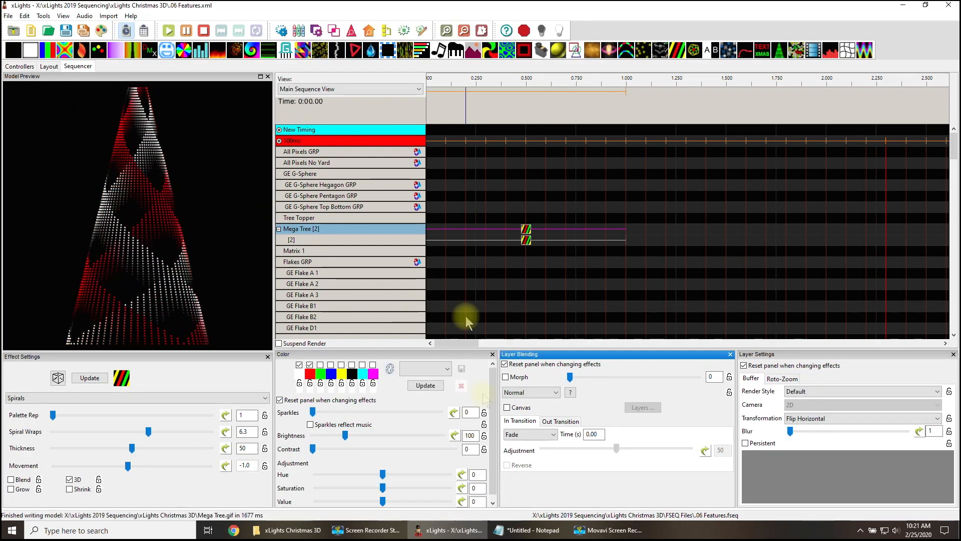
{"action": "left_click", "coordinate": [294, 533]}
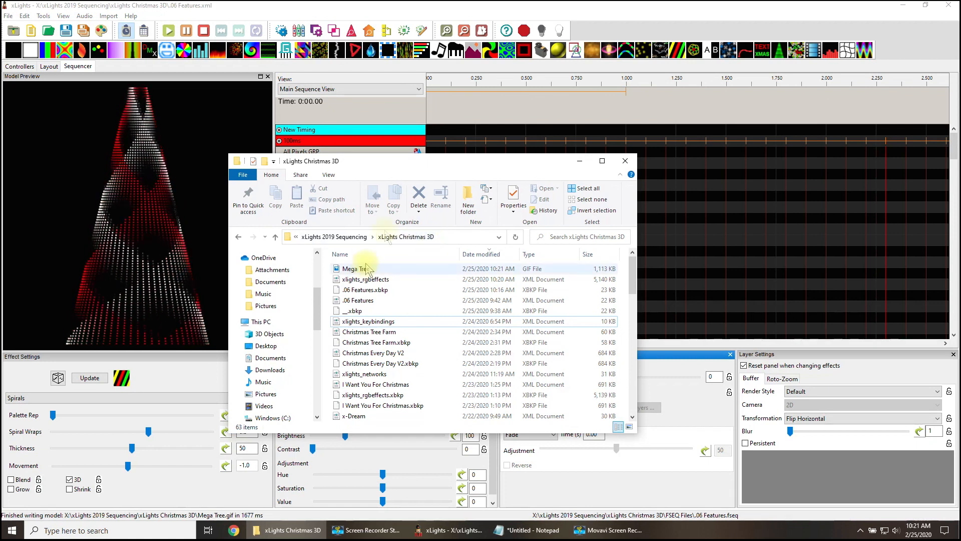
{"action": "left_click_drag", "start_coordinate": [406, 162], "coordinate": [960, 191]}
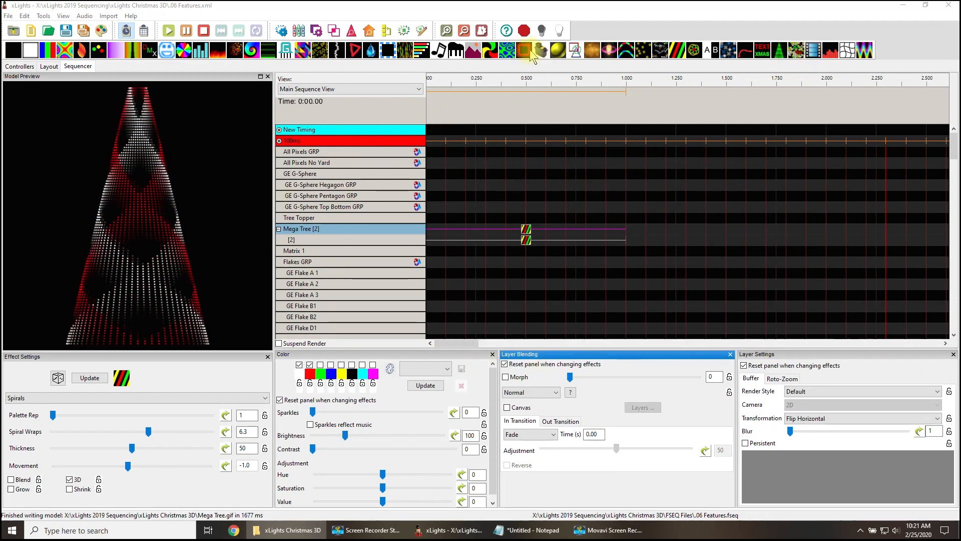
Add a Pictures effect over the first second of Matrix 1 and load Mega Tree.gif into it
{"action": "left_click_drag", "start_coordinate": [473, 53], "coordinate": [617, 264]}
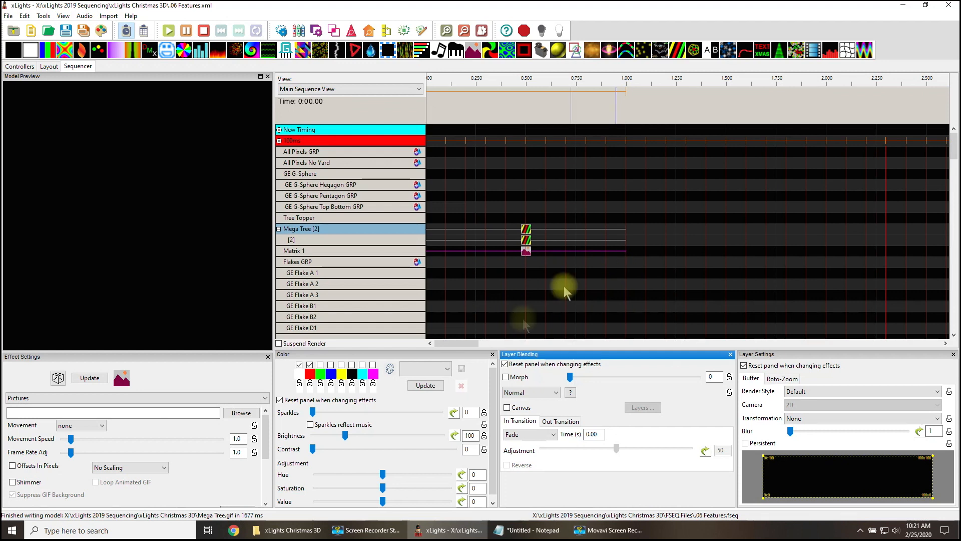
{"action": "left_click", "coordinate": [241, 412]}
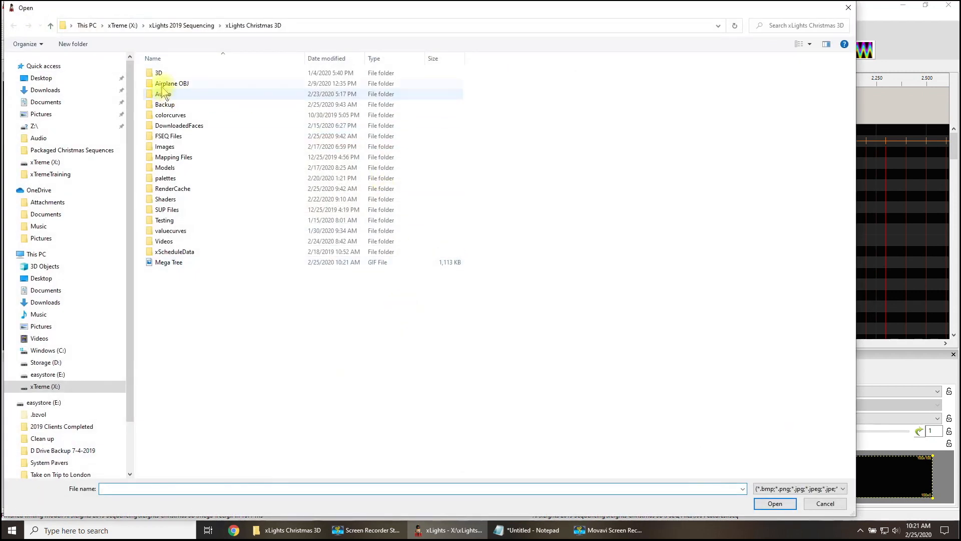
{"action": "left_click", "coordinate": [170, 262]}
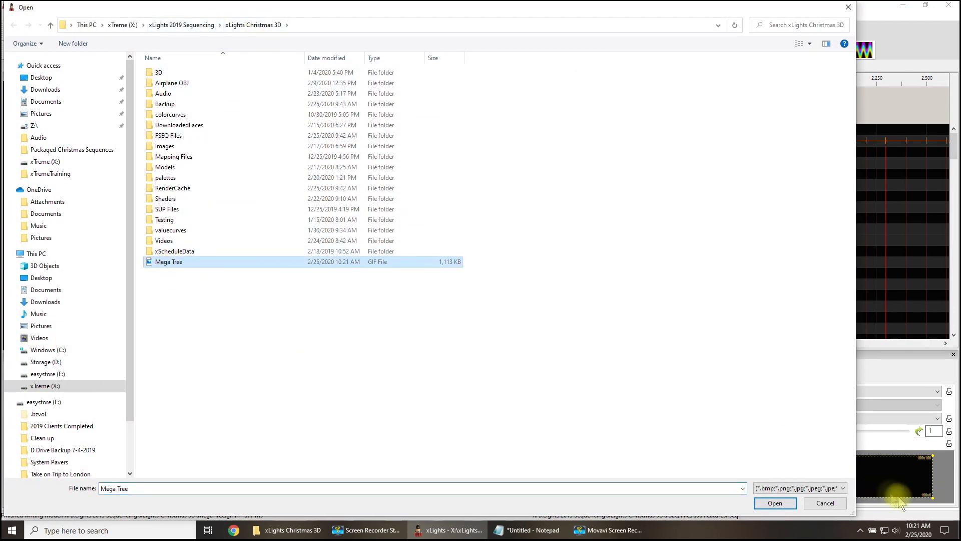
{"action": "left_click", "coordinate": [765, 503]}
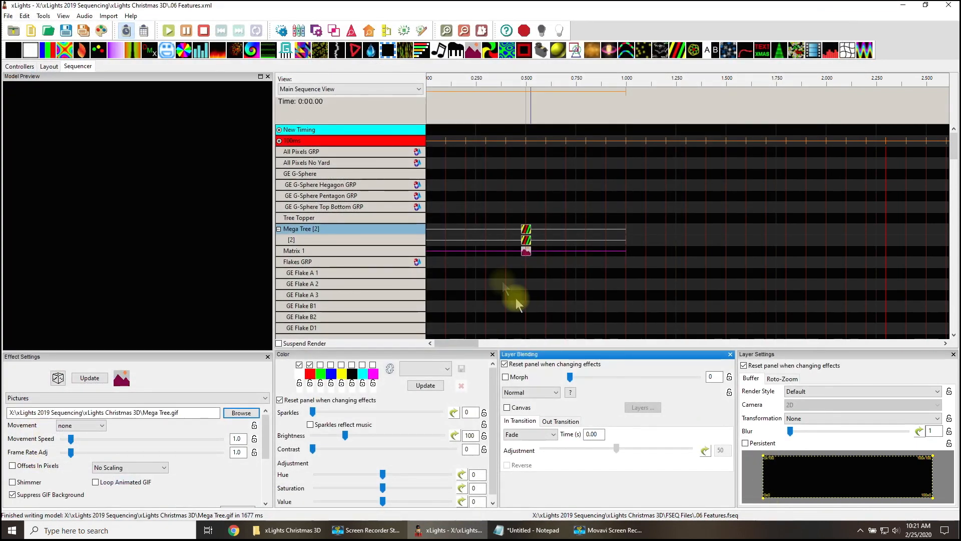
Render the whole sequence and resize the Matrix 1 Pictures effect to end at about 1.85 s
{"action": "left_click", "coordinate": [526, 250]}
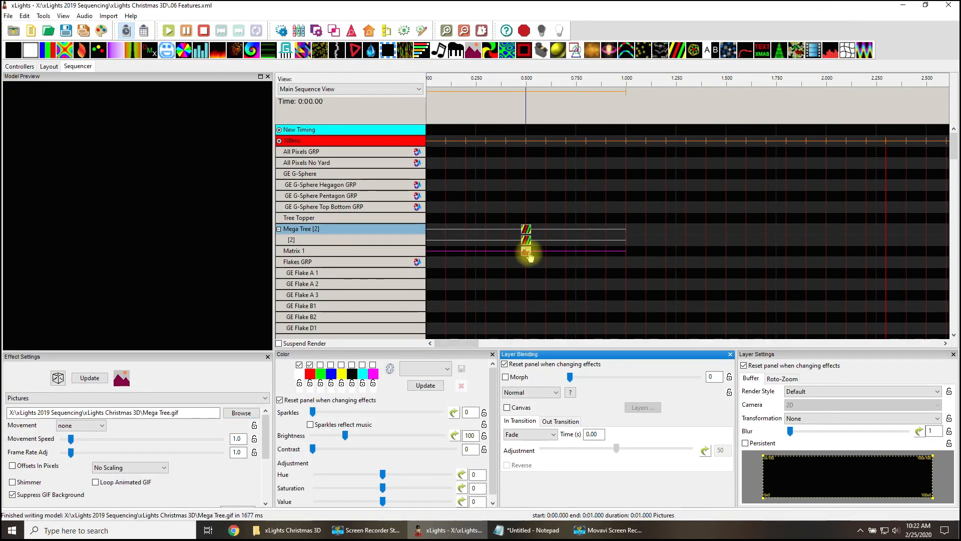
{"action": "left_click", "coordinate": [104, 34]}
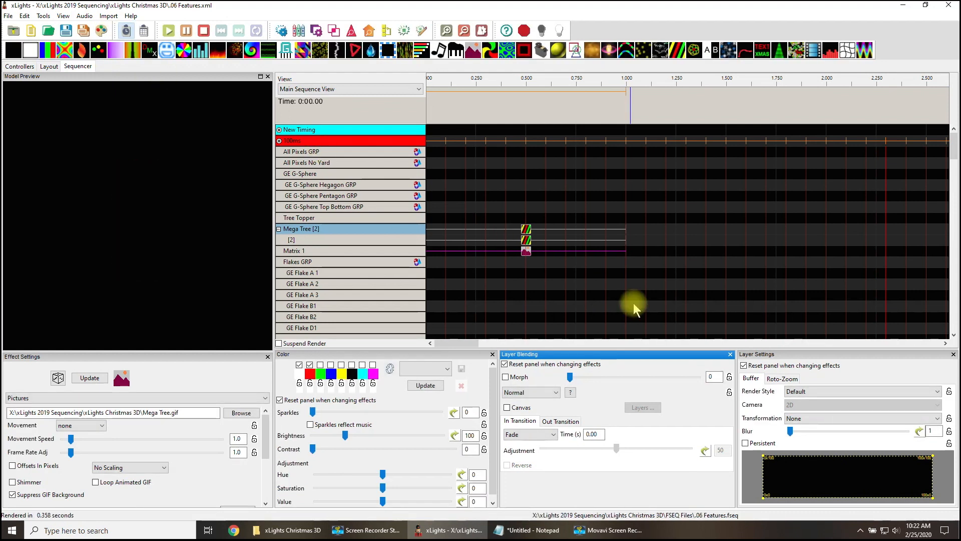
{"action": "left_click_drag", "start_coordinate": [627, 253], "coordinate": [944, 264]}
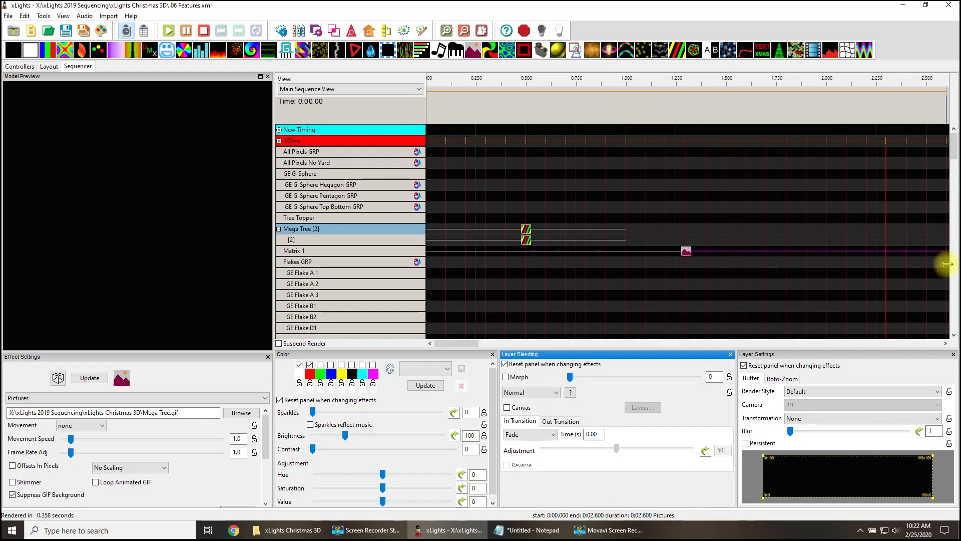
{"action": "left_click", "coordinate": [686, 250]}
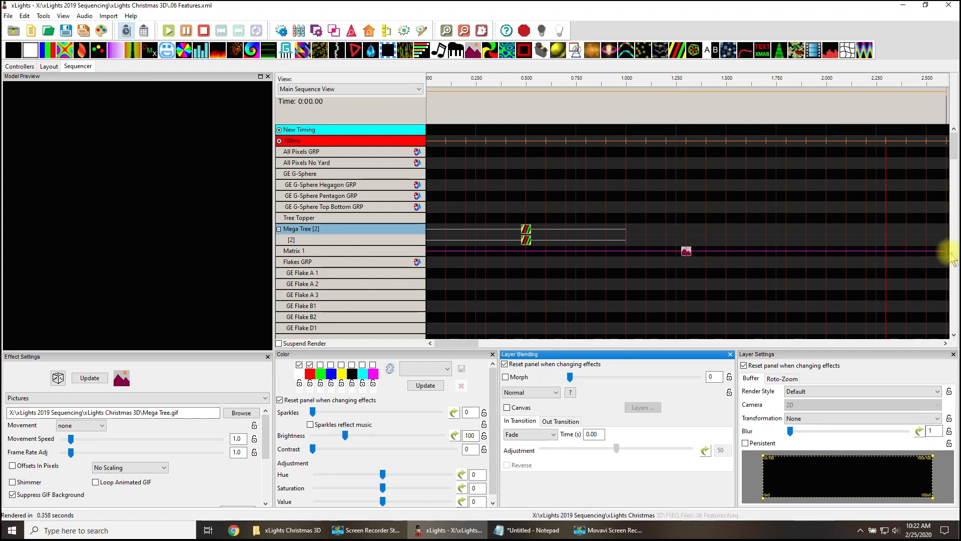
{"action": "left_click_drag", "start_coordinate": [935, 255], "coordinate": [787, 273]}
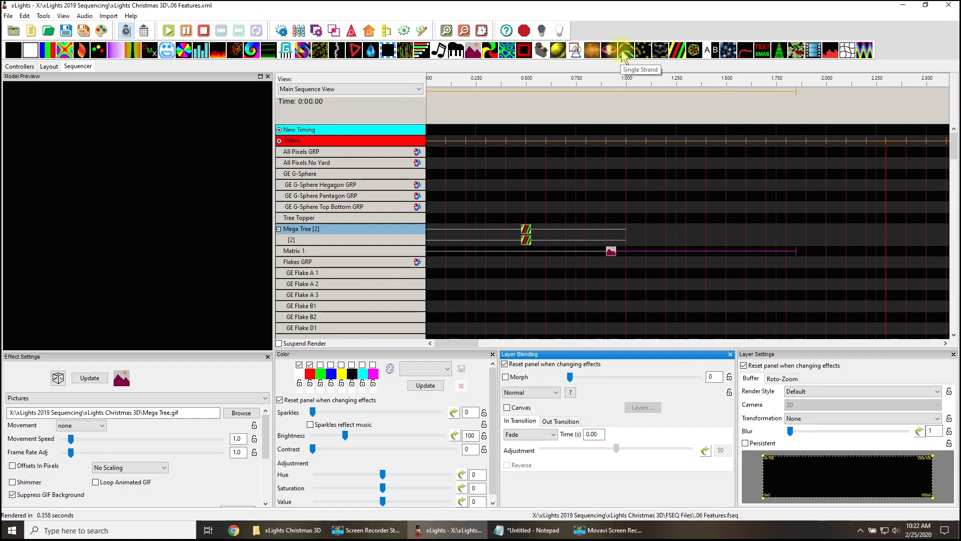
{"action": "left_click_drag", "start_coordinate": [625, 54], "coordinate": [374, 272]}
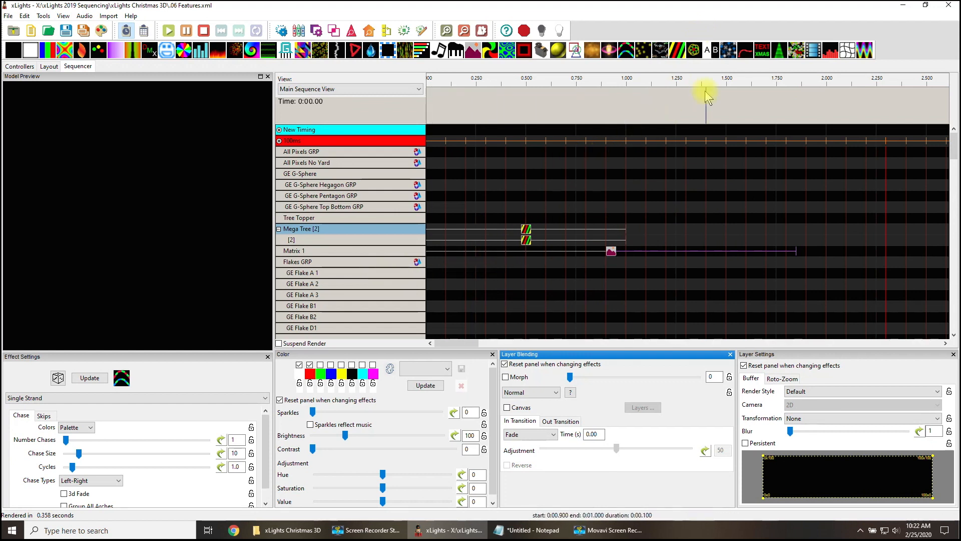
{"action": "left_click_drag", "start_coordinate": [625, 54], "coordinate": [516, 269]}
{"action": "right_click", "coordinate": [363, 254]}
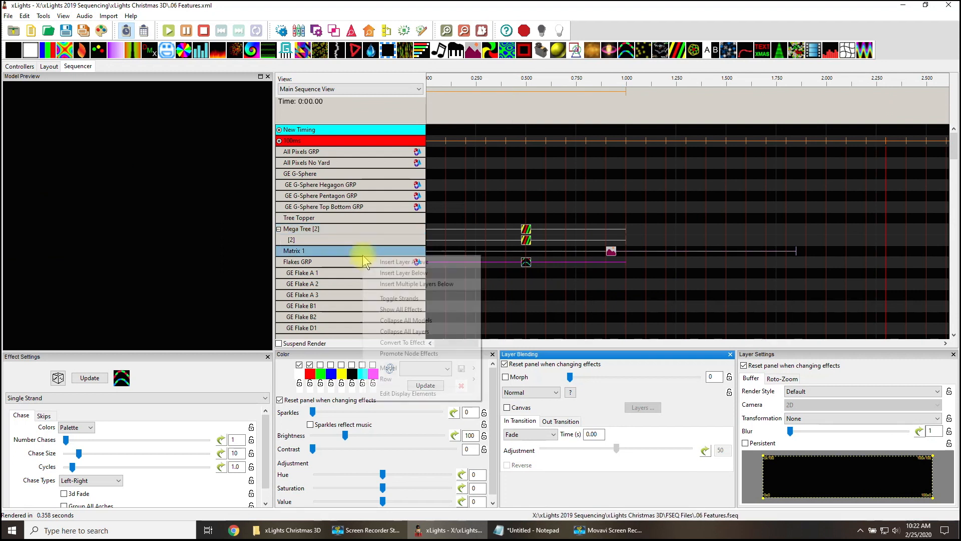
{"action": "right_click", "coordinate": [357, 260]}
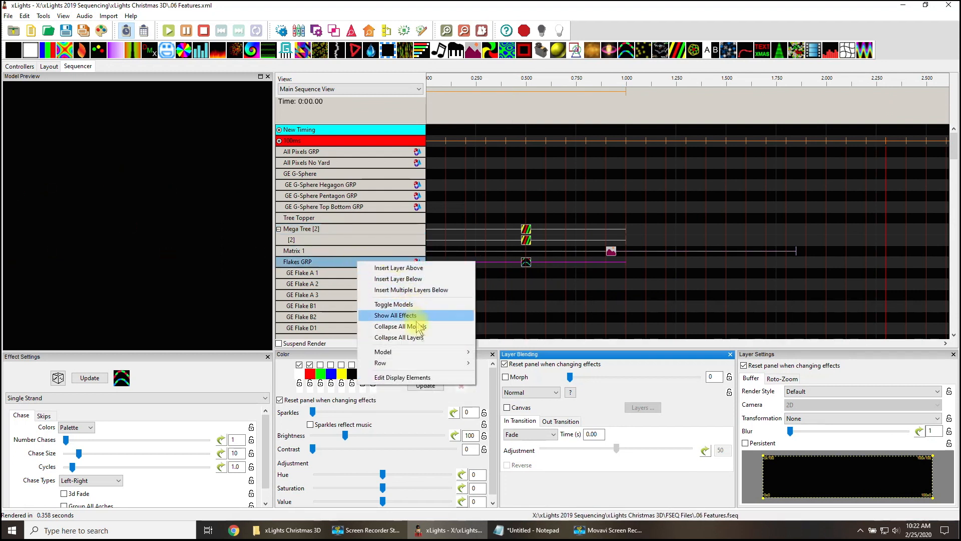
{"action": "mouse_move", "coordinate": [419, 349]}
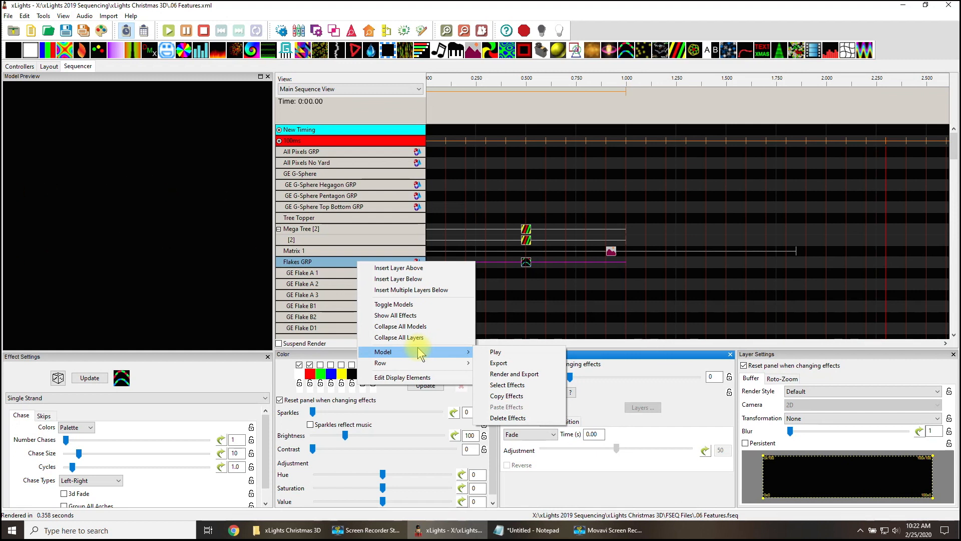
{"action": "left_click", "coordinate": [565, 277]}
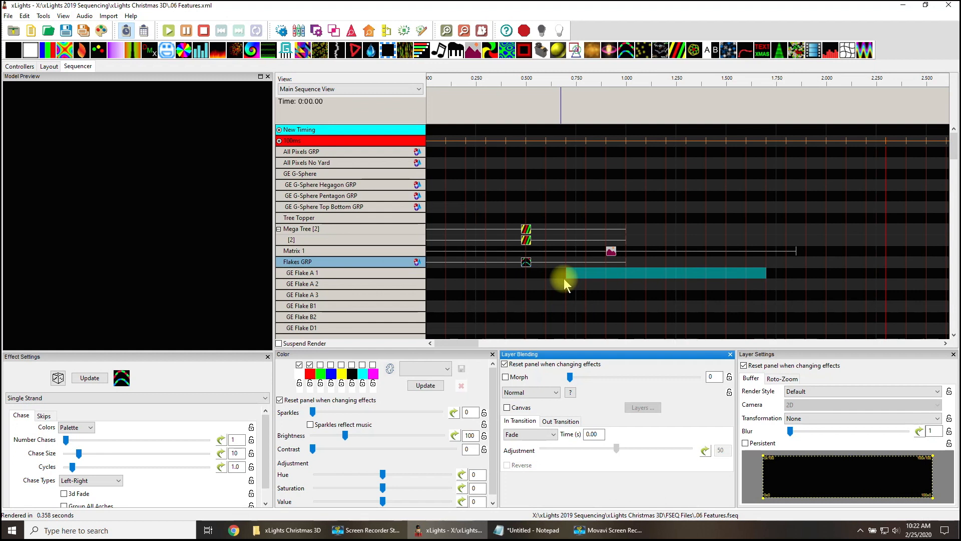
{"action": "left_click", "coordinate": [526, 264]}
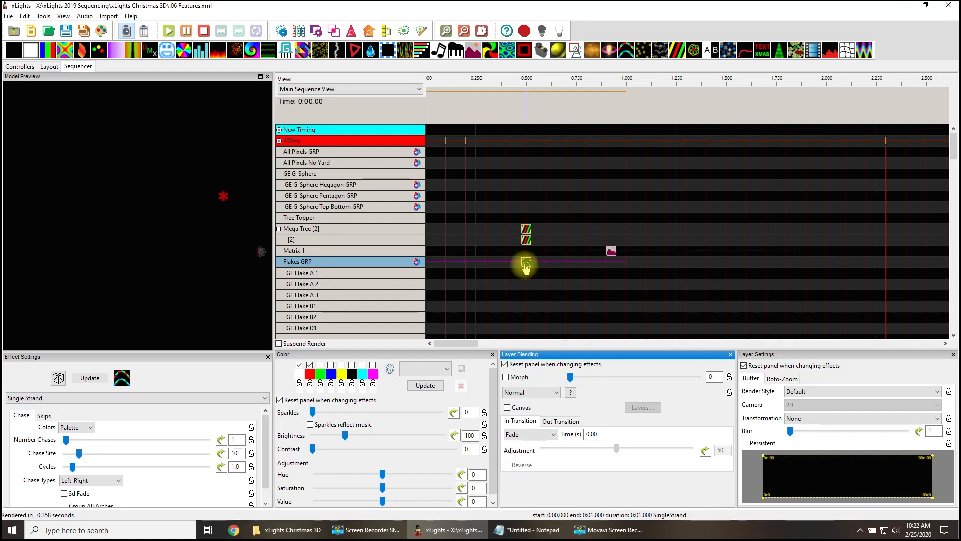
{"action": "key", "text": "Delete"}
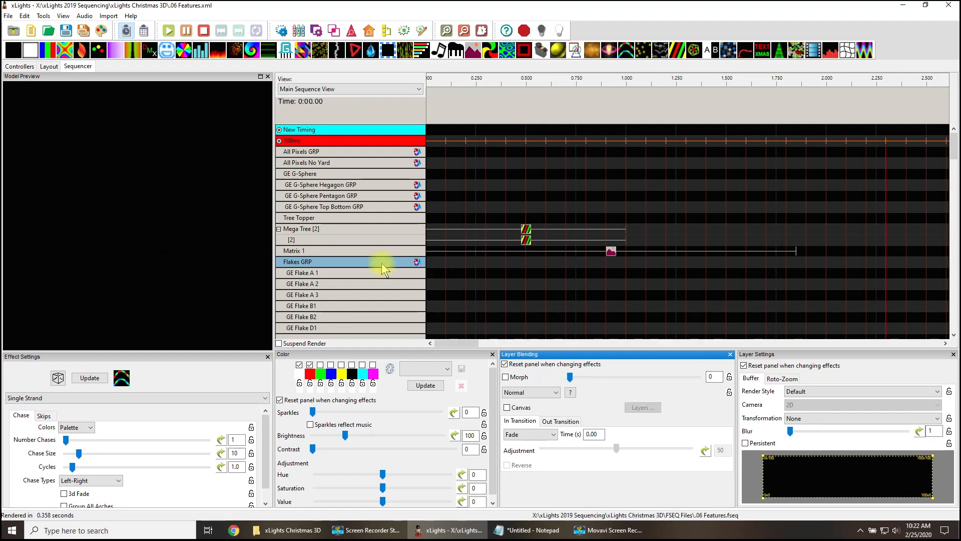
{"action": "double_click", "coordinate": [381, 263]}
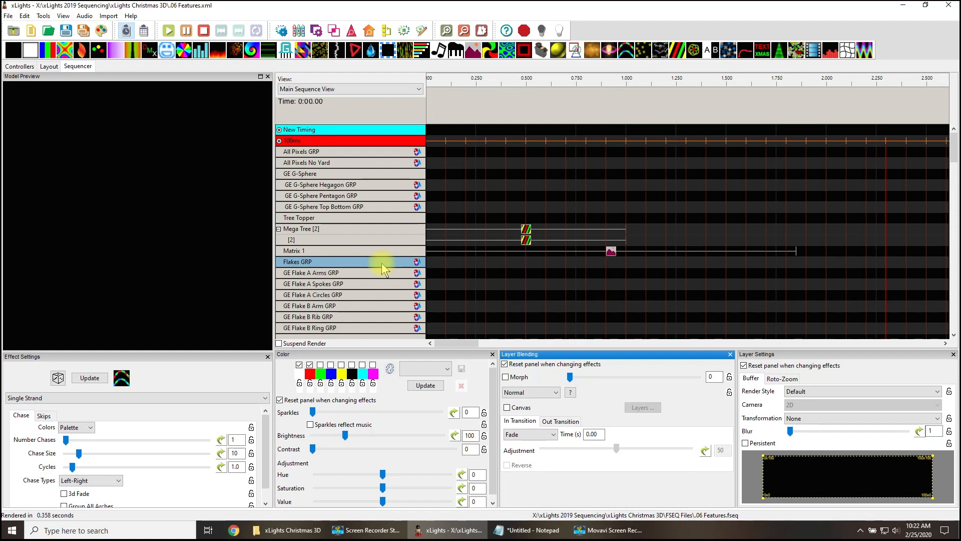
{"action": "right_click", "coordinate": [436, 273]}
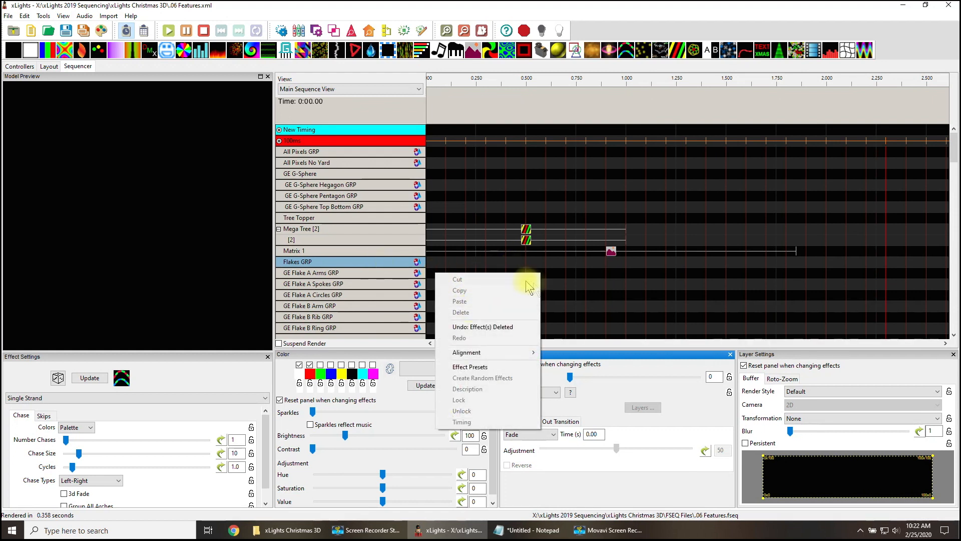
{"action": "left_click_drag", "start_coordinate": [625, 54], "coordinate": [580, 67]}
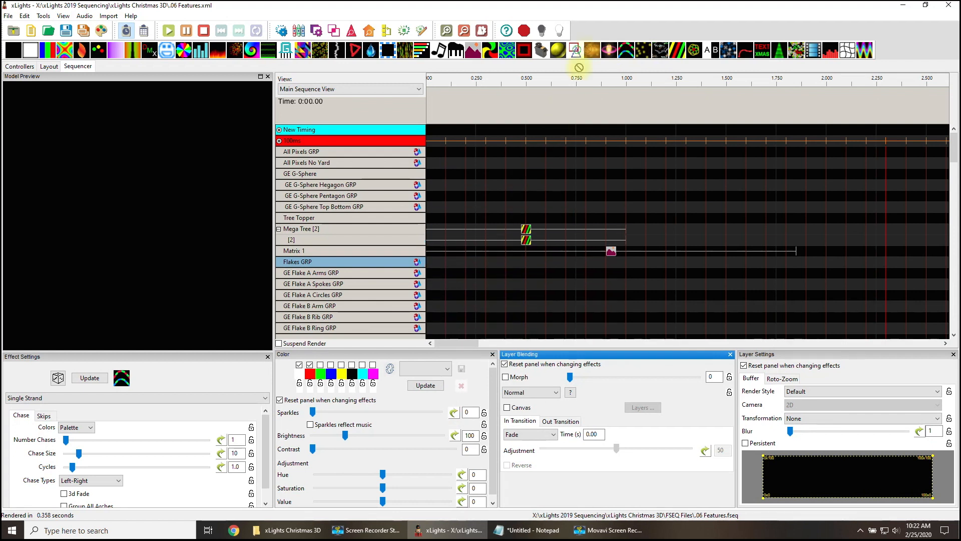
{"action": "double_click", "coordinate": [334, 264]}
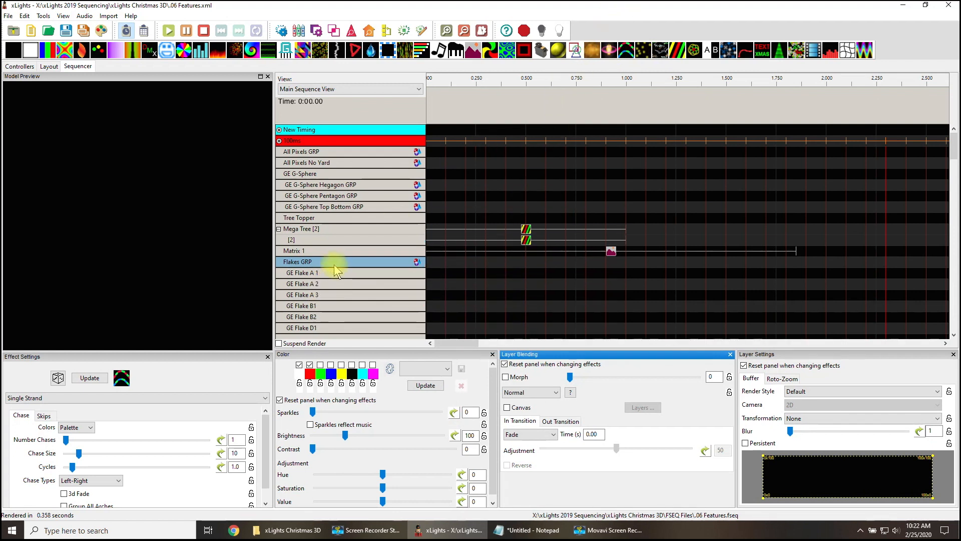
Add a Single Strand effect to GE Flake A 1 from 0 to about 1.8 s, with Single Line render style and 3 chases
{"action": "left_click_drag", "start_coordinate": [630, 49], "coordinate": [514, 275]}
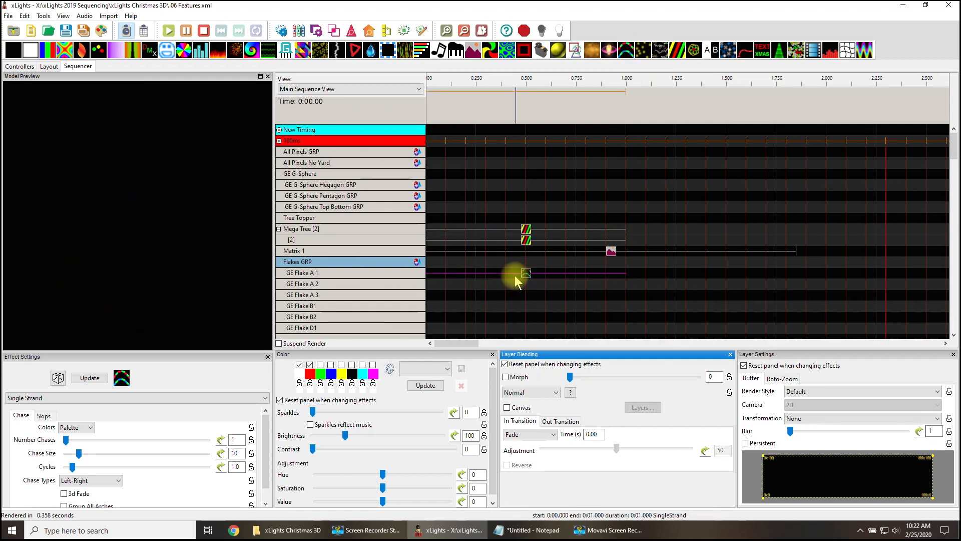
{"action": "left_click", "coordinate": [841, 391]}
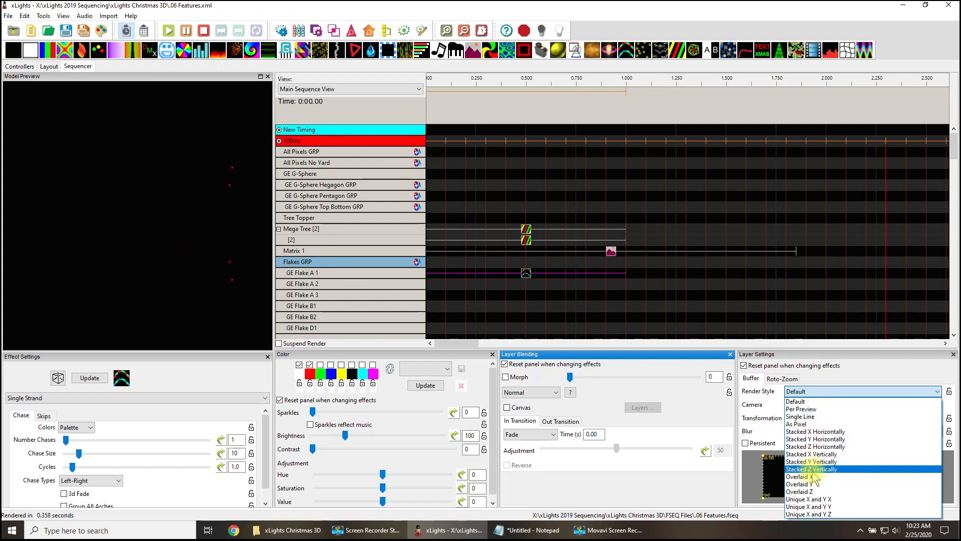
{"action": "left_click", "coordinate": [801, 476]}
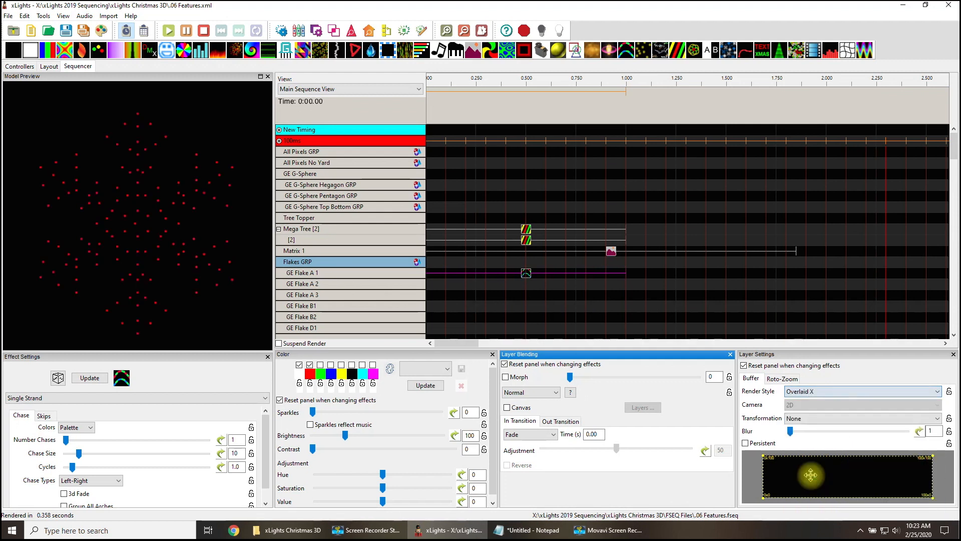
{"action": "left_click", "coordinate": [825, 391]}
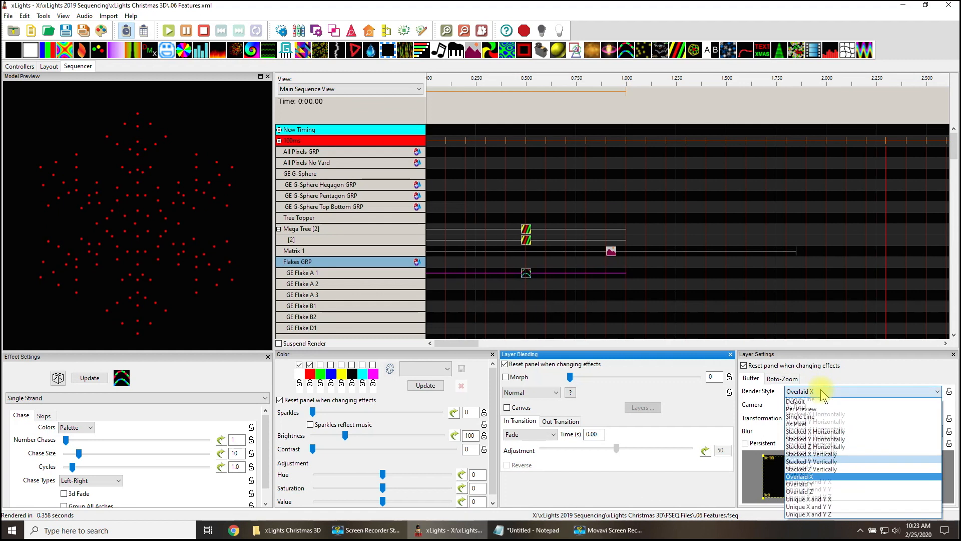
{"action": "left_click", "coordinate": [821, 424]}
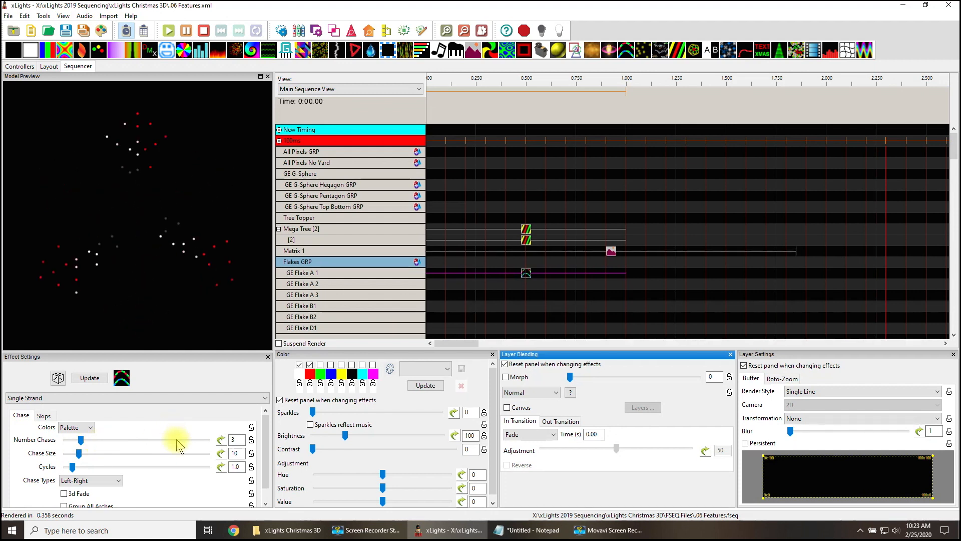
{"action": "left_click_drag", "start_coordinate": [625, 273], "coordinate": [786, 284]}
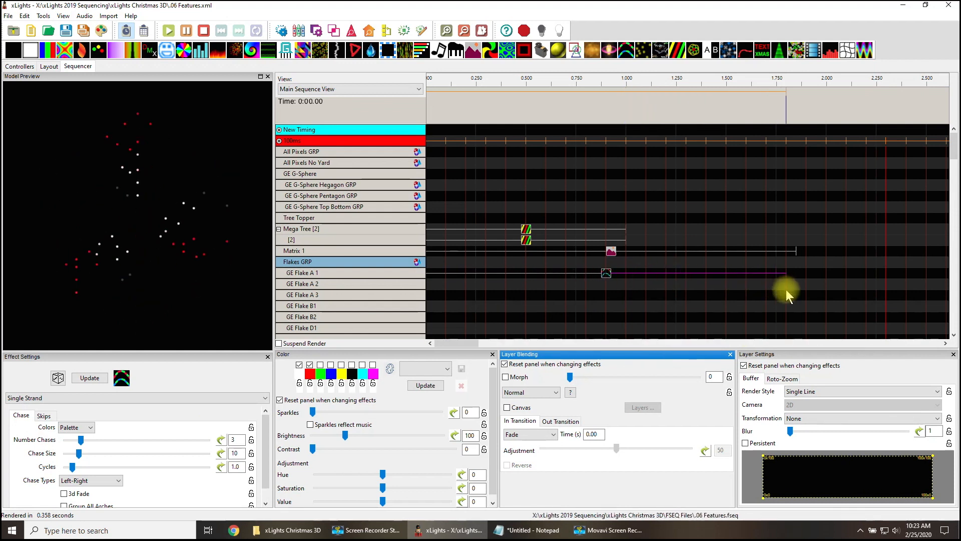
Export the GE Flake A 1 model as the GIF image GE Flake A 1.gif in the xLights Christmas 3D folder
{"action": "right_click", "coordinate": [359, 273]}
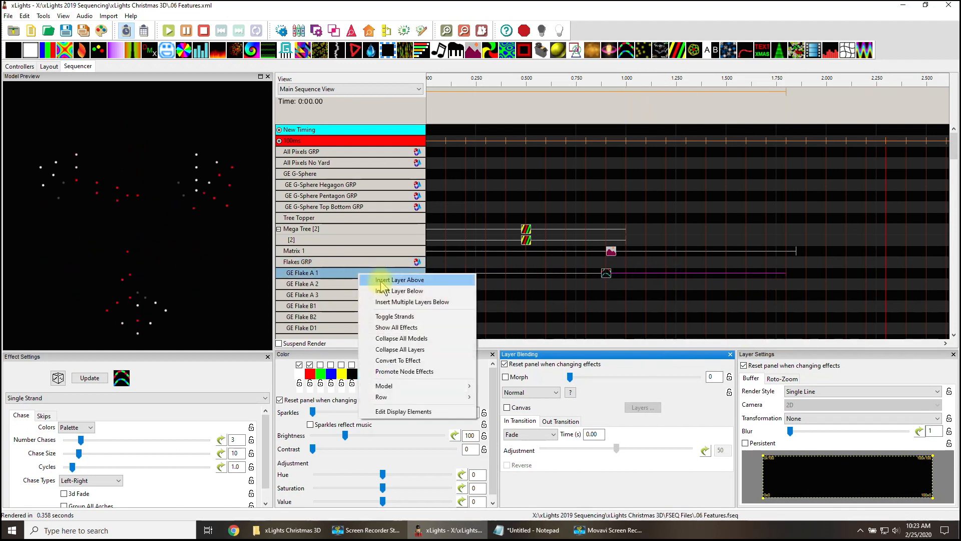
{"action": "mouse_move", "coordinate": [403, 382]}
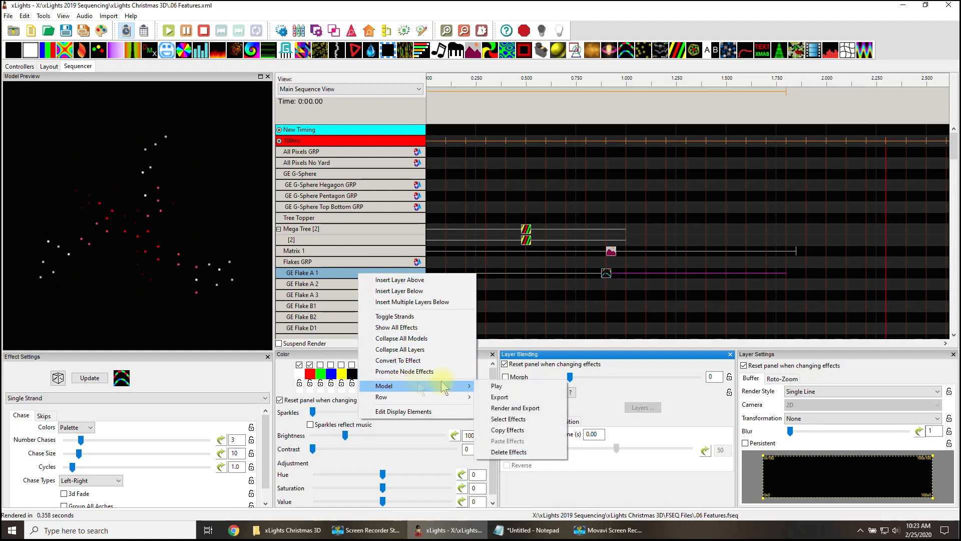
{"action": "left_click", "coordinate": [501, 392]}
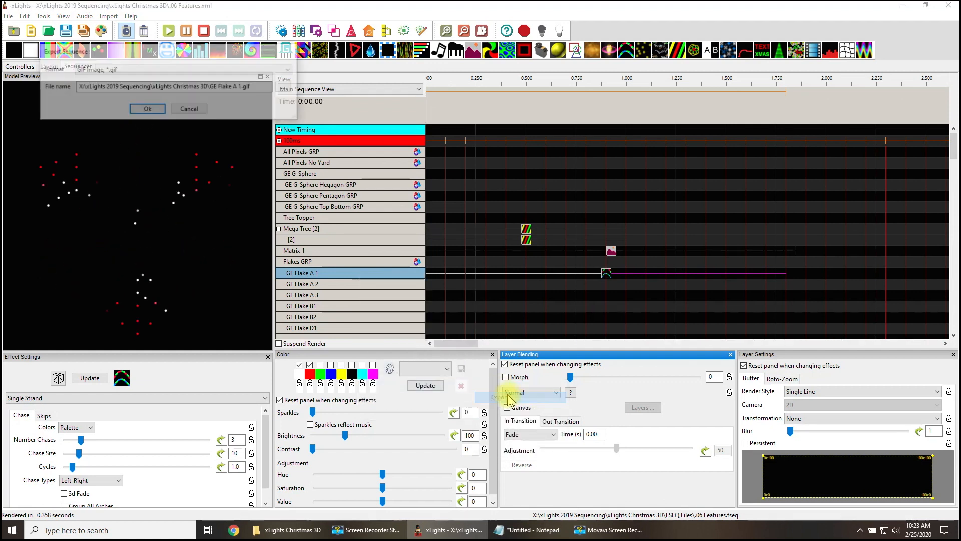
{"action": "left_click", "coordinate": [147, 110]}
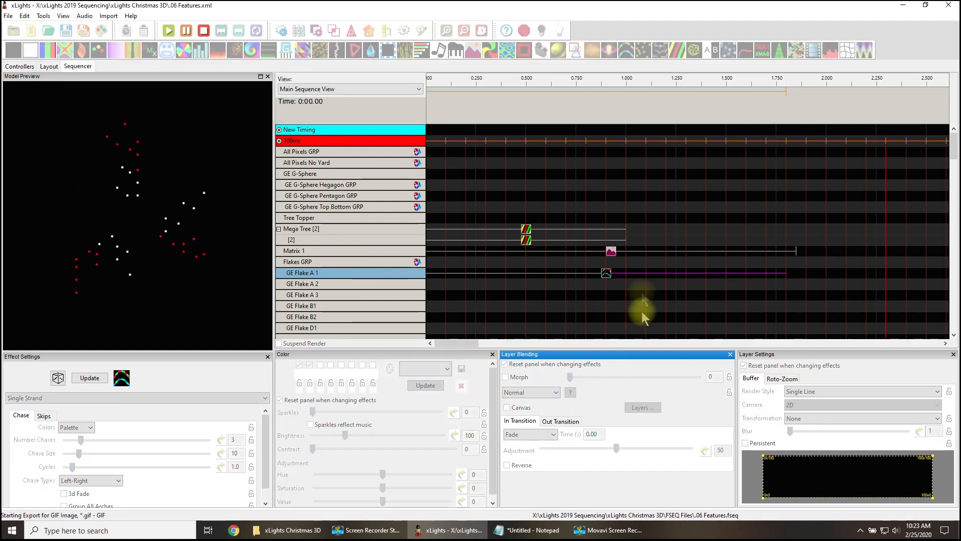
Load GE Flake A 1.gif into the Matrix 1 Pictures effect and render the whole sequence
{"action": "left_click", "coordinate": [607, 254]}
{"action": "left_click", "coordinate": [240, 414]}
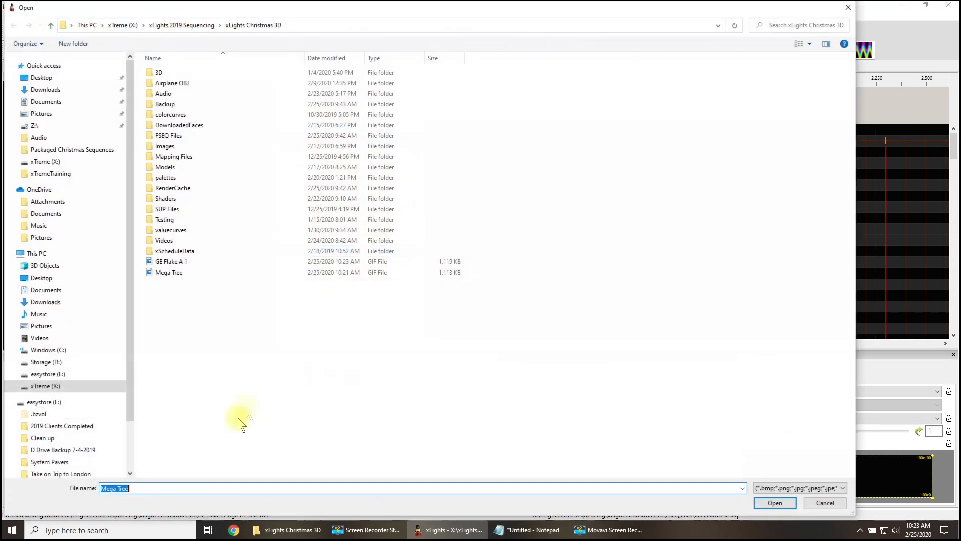
{"action": "left_click", "coordinate": [161, 262]}
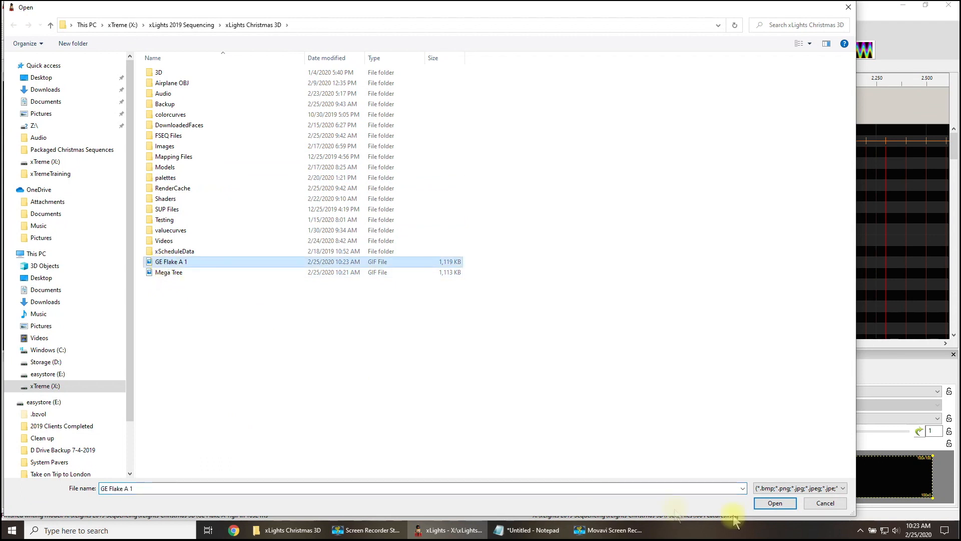
{"action": "left_click", "coordinate": [775, 504]}
{"action": "left_click", "coordinate": [610, 251]}
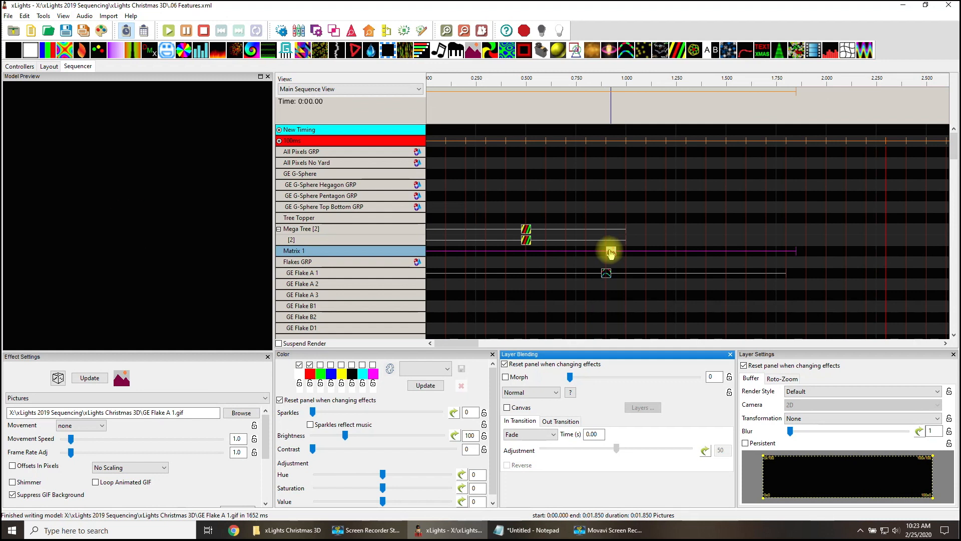
{"action": "left_click", "coordinate": [100, 32]}
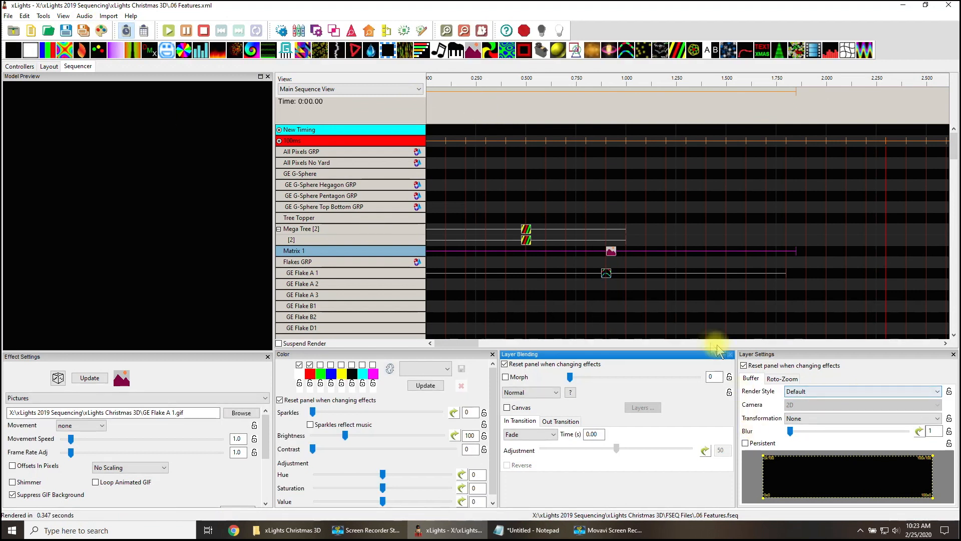
Extend the Matrix 1 Pictures effect to end at 12.1 s and preview it
{"action": "left_click_drag", "start_coordinate": [455, 343], "coordinate": [480, 343]}
{"action": "left_click", "coordinate": [489, 254]}
{"action": "left_click_drag", "start_coordinate": [497, 250], "coordinate": [949, 251]}
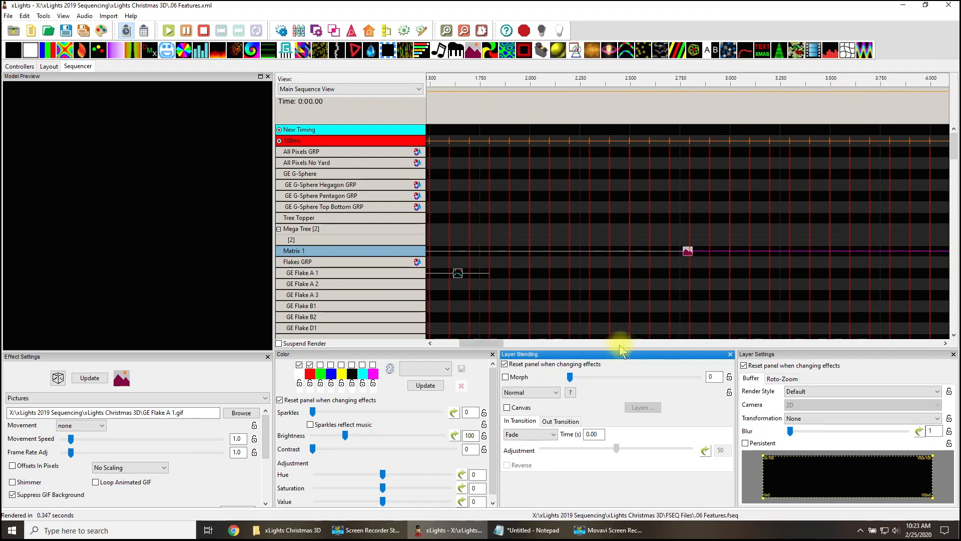
{"action": "left_click_drag", "start_coordinate": [487, 343], "coordinate": [545, 344]}
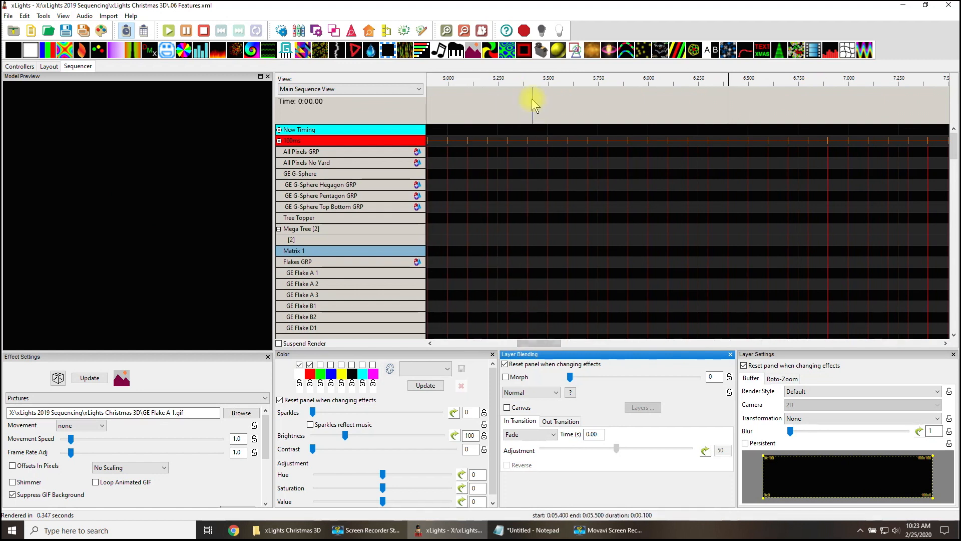
{"action": "scroll", "coordinate": [523, 103], "scroll_direction": "down", "scroll_amount": 2}
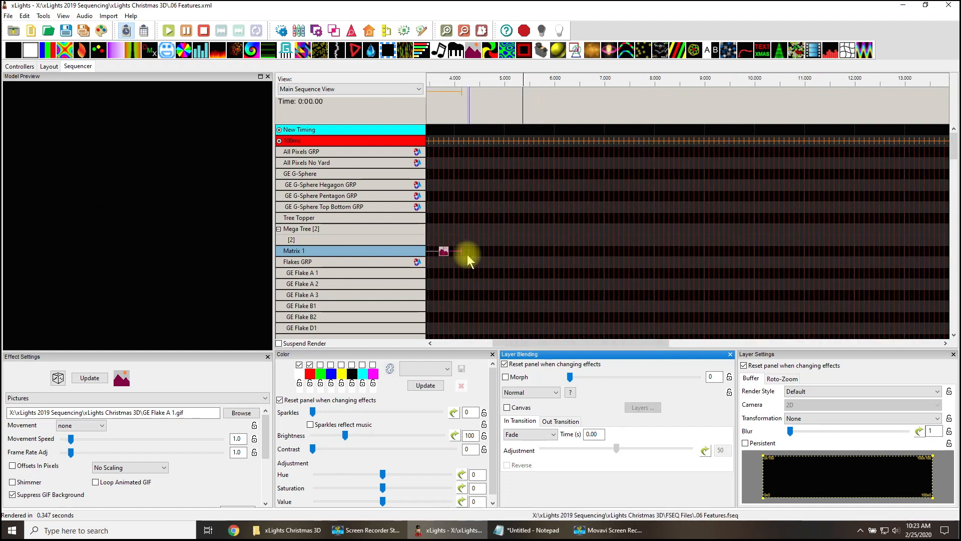
{"action": "left_click_drag", "start_coordinate": [503, 251], "coordinate": [859, 250]}
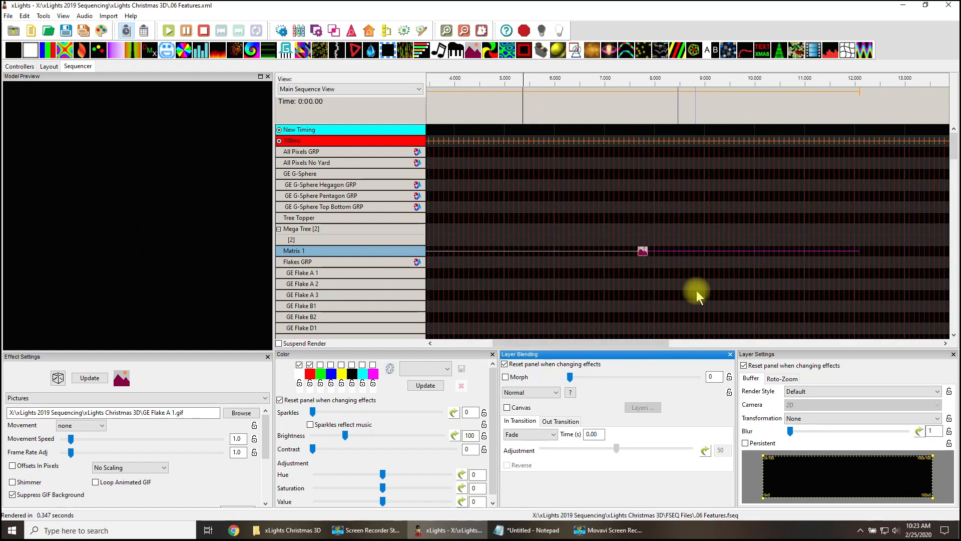
{"action": "left_click", "coordinate": [643, 256]}
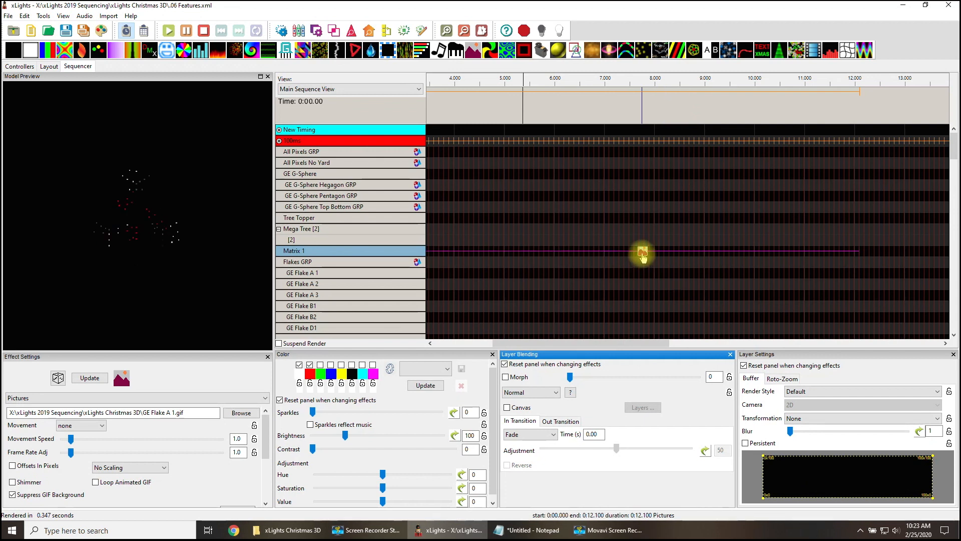
Extend both Mega Tree Spirals effects together to end at 10.35 s
{"action": "left_click_drag", "start_coordinate": [569, 343], "coordinate": [495, 345]}
{"action": "left_click", "coordinate": [471, 228]}
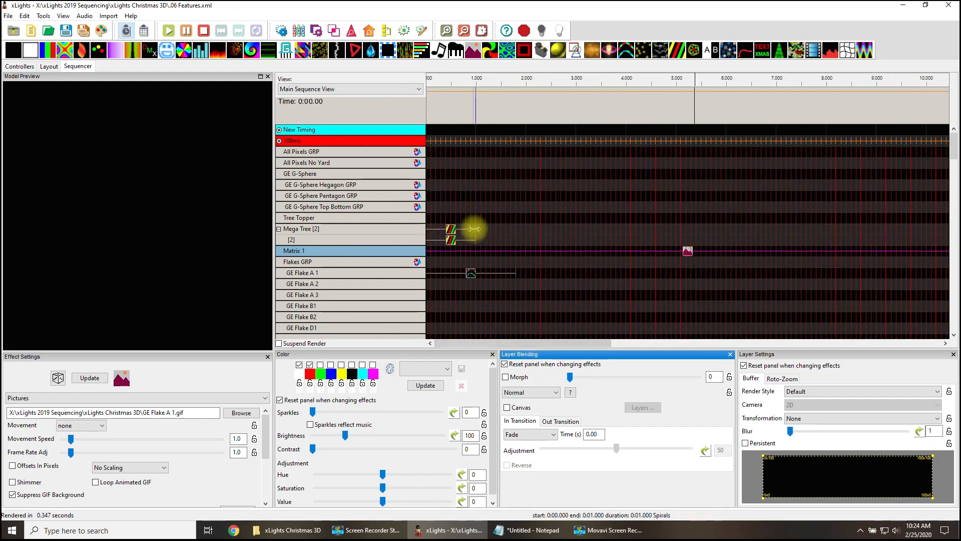
{"action": "left_click_drag", "start_coordinate": [478, 240], "coordinate": [944, 231]}
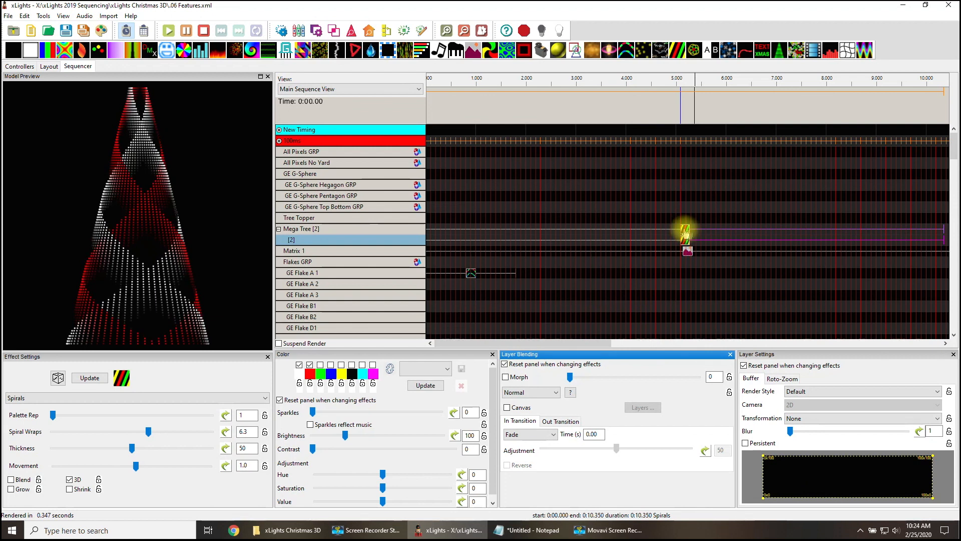
Export the lengthened Mega Tree model effects as the GIF image Mega Tree.gif in the xLights Christmas 3D folder
{"action": "right_click", "coordinate": [388, 228]}
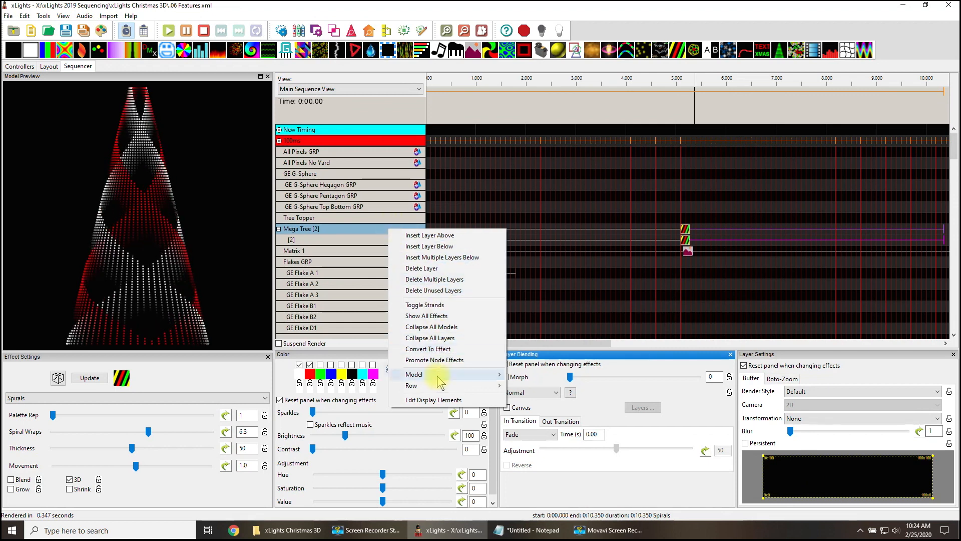
{"action": "mouse_move", "coordinate": [437, 375]}
{"action": "left_click", "coordinate": [531, 385]}
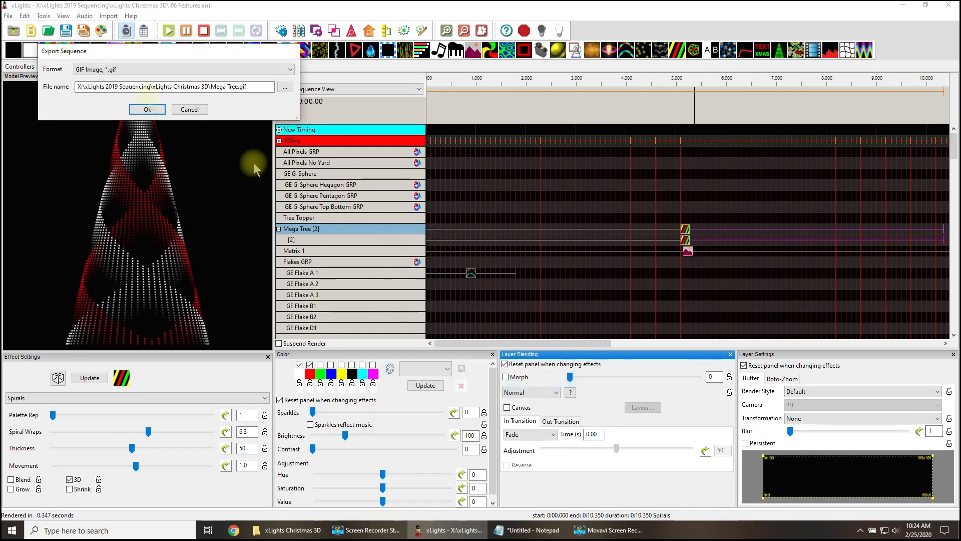
{"action": "left_click", "coordinate": [148, 109]}
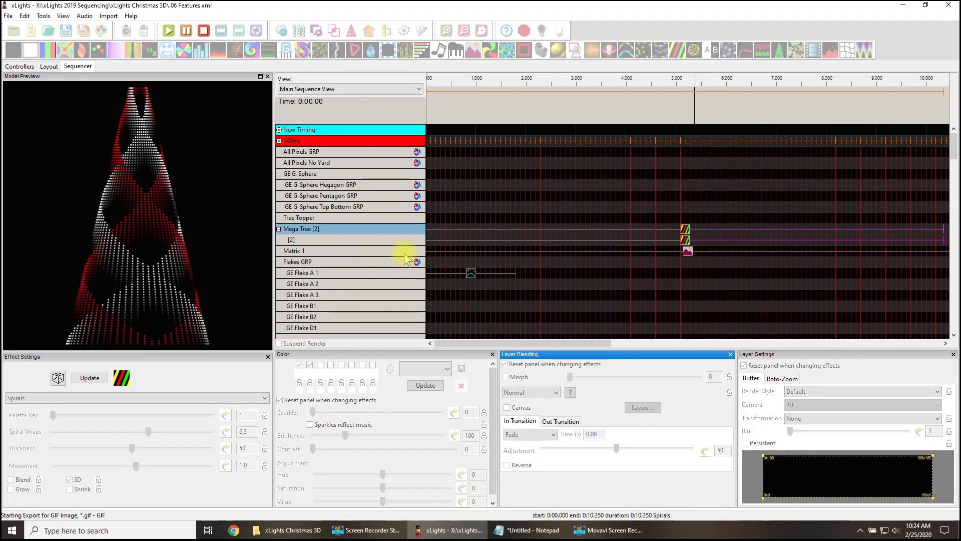
Load Mega Tree.gif into the Matrix 1 Pictures effect and extend the effect to end at 13.525 s
{"action": "left_click", "coordinate": [687, 250]}
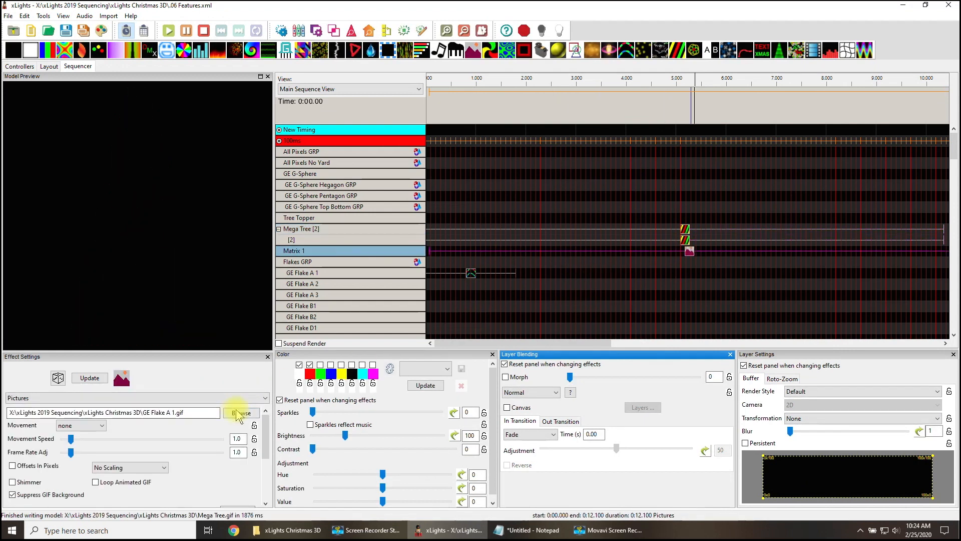
{"action": "left_click", "coordinate": [240, 414]}
{"action": "left_click", "coordinate": [163, 275]}
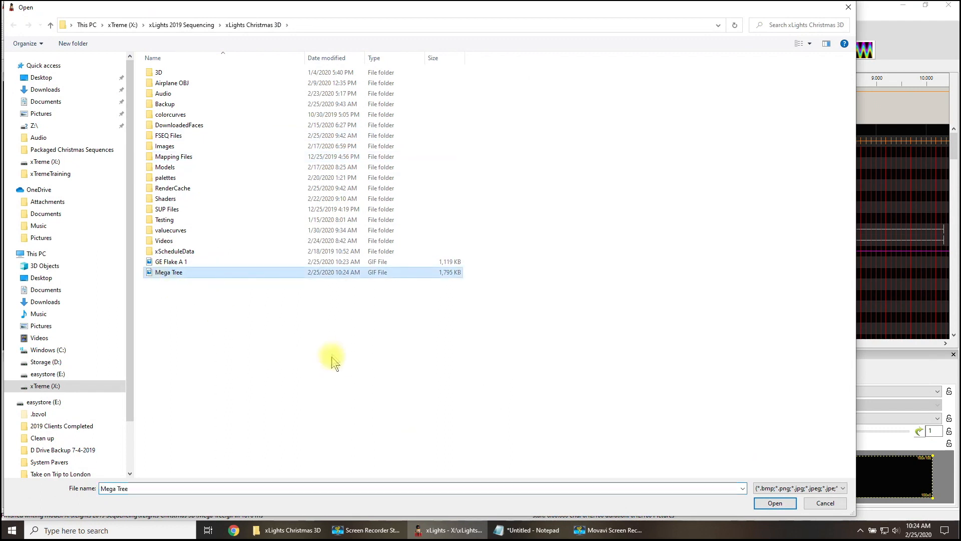
{"action": "left_click", "coordinate": [779, 502]}
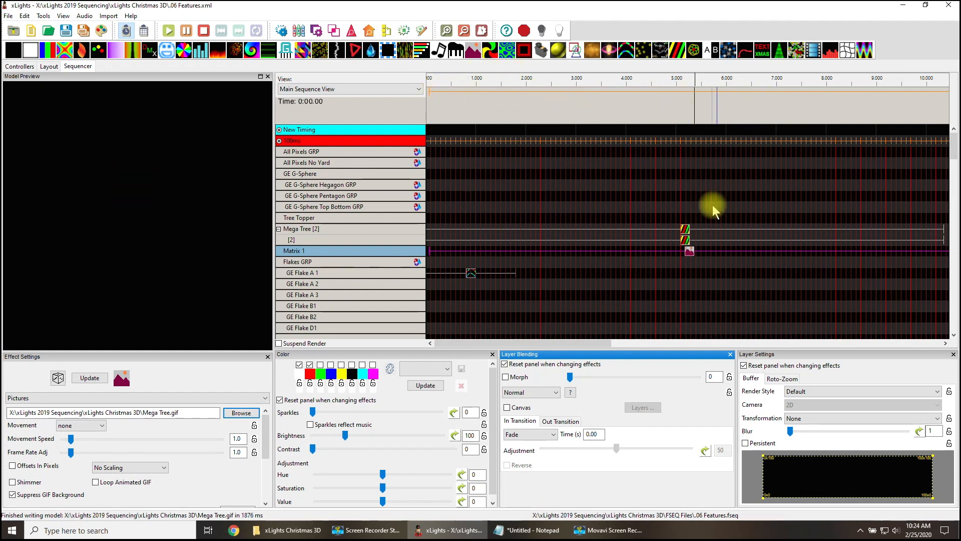
{"action": "left_click_drag", "start_coordinate": [571, 343], "coordinate": [625, 345]}
{"action": "left_click_drag", "start_coordinate": [870, 251], "coordinate": [938, 254]}
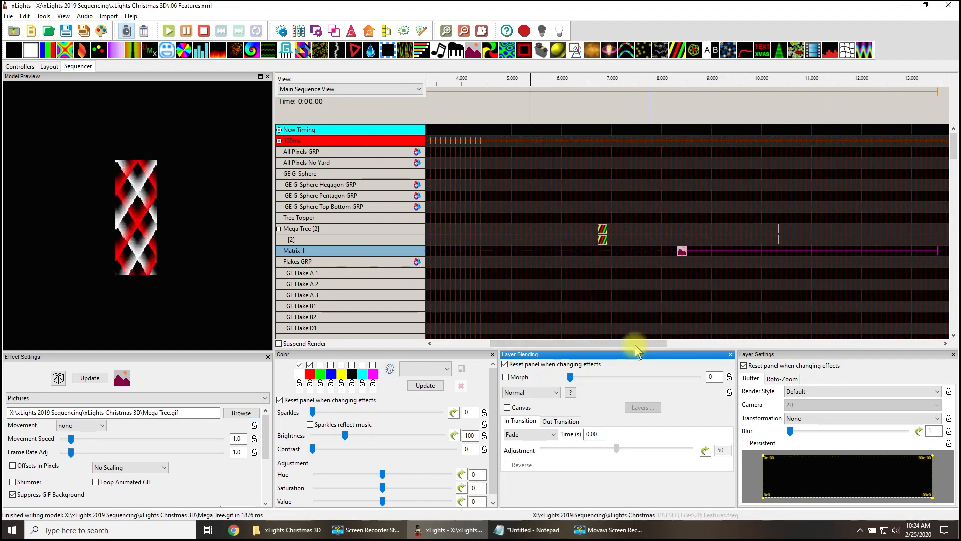
{"action": "left_click_drag", "start_coordinate": [617, 342], "coordinate": [574, 344]}
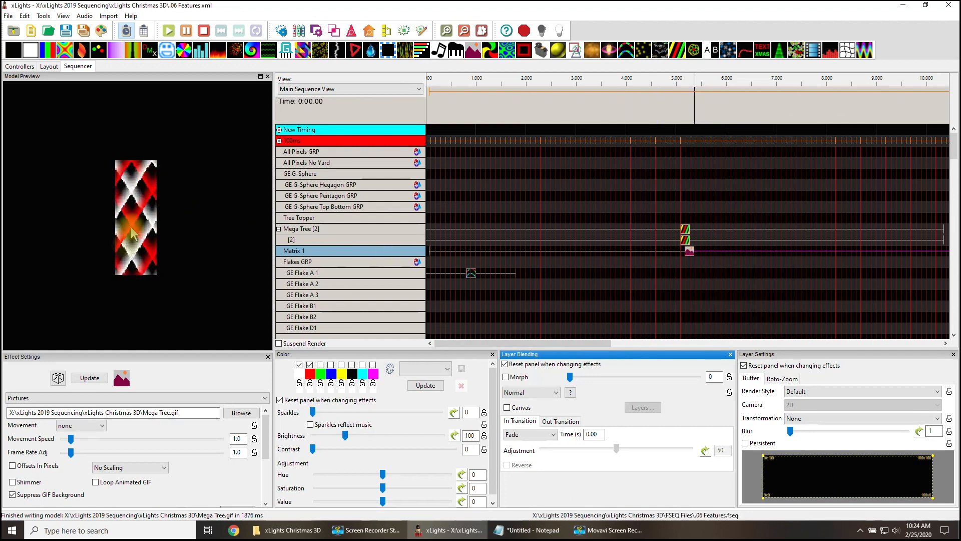
Extend the GE Flake A 1 Single Strand effect to end at about 10.1 s and preview it
{"action": "left_click", "coordinate": [511, 273]}
{"action": "left_click_drag", "start_coordinate": [683, 285], "coordinate": [933, 296]}
{"action": "left_click", "coordinate": [689, 251]}
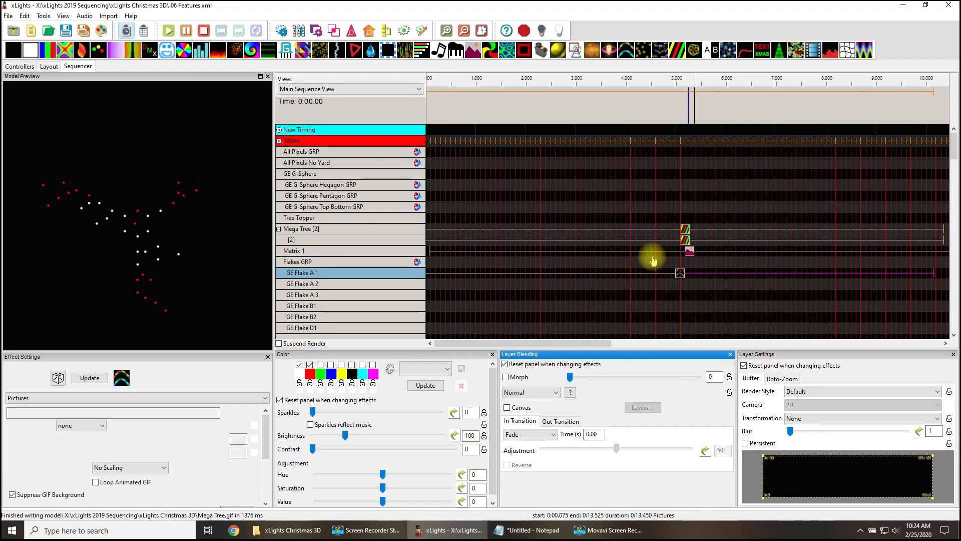
{"action": "left_click", "coordinate": [680, 274]}
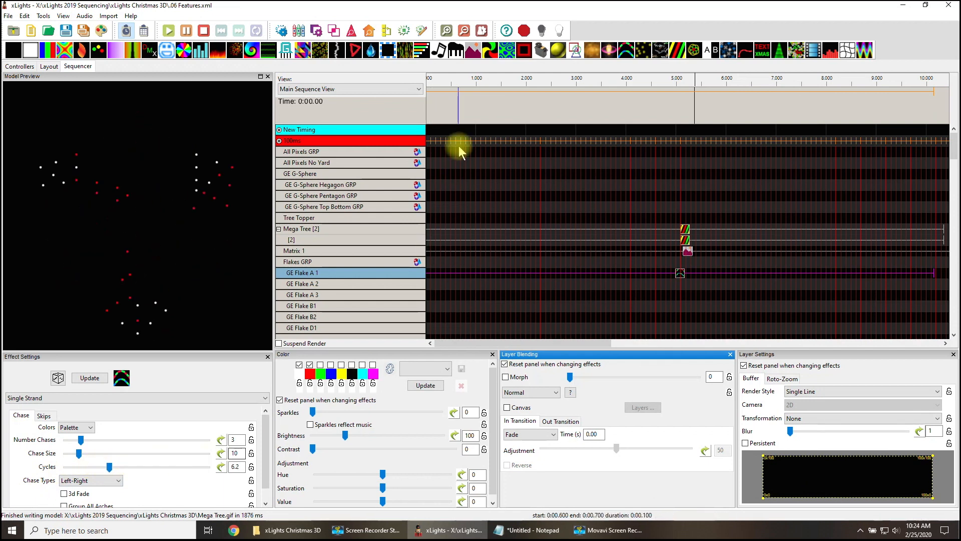
Export the lengthened GE Flake A 1 model effects as the GIF image GE Flake A 1.gif in the xLights Christmas 3D folder
{"action": "right_click", "coordinate": [377, 272]}
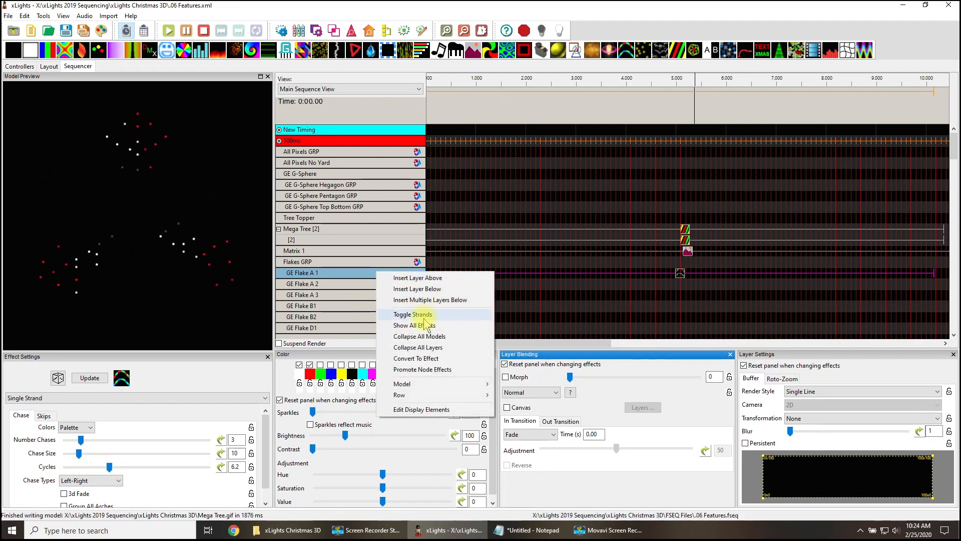
{"action": "mouse_move", "coordinate": [424, 381]}
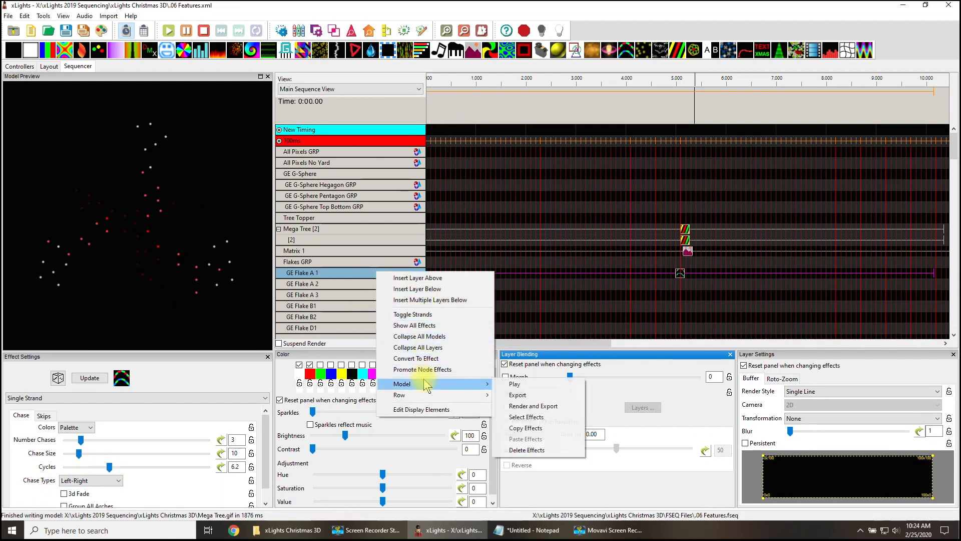
{"action": "left_click", "coordinate": [517, 394]}
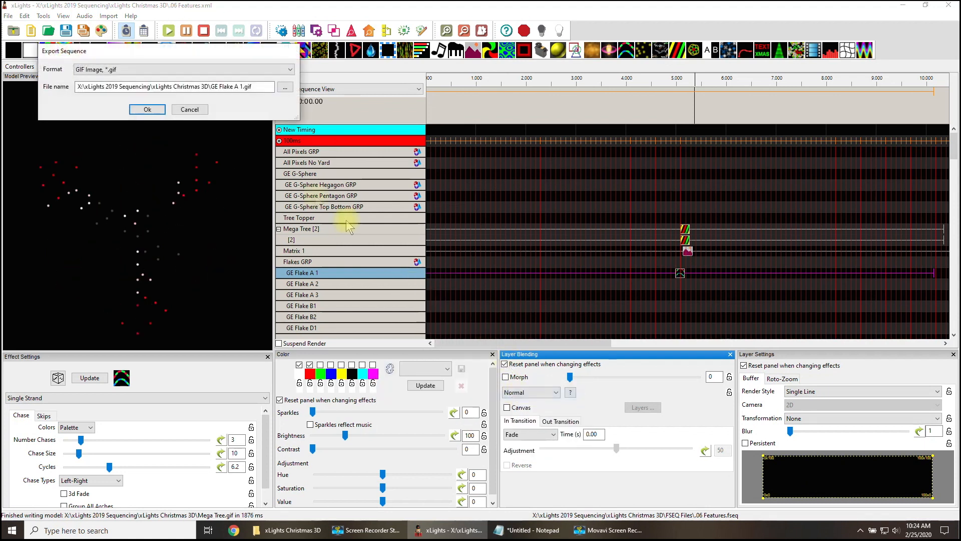
{"action": "left_click", "coordinate": [147, 109]}
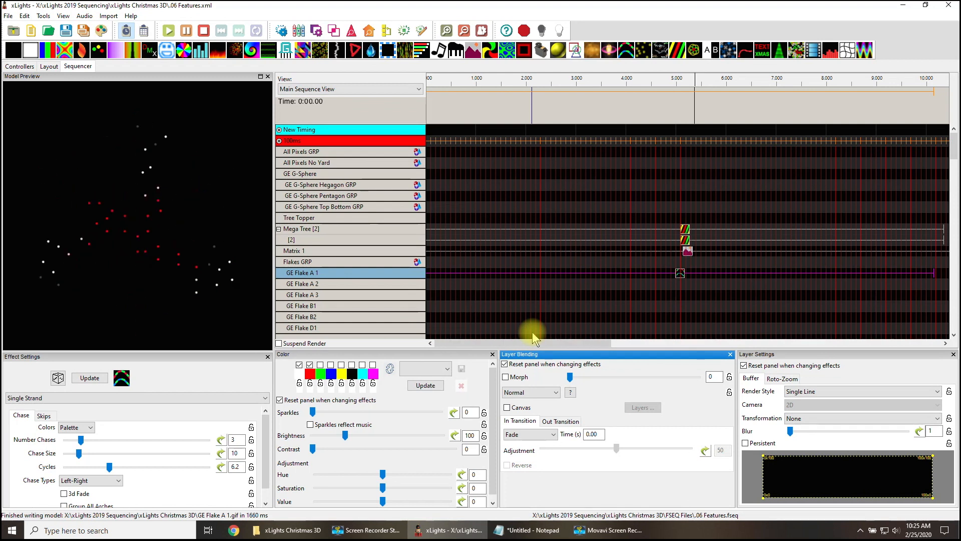
Replace the picture in the Matrix 1 Pictures effect with the re-exported GE Flake A 1.gif
{"action": "left_click", "coordinate": [685, 250]}
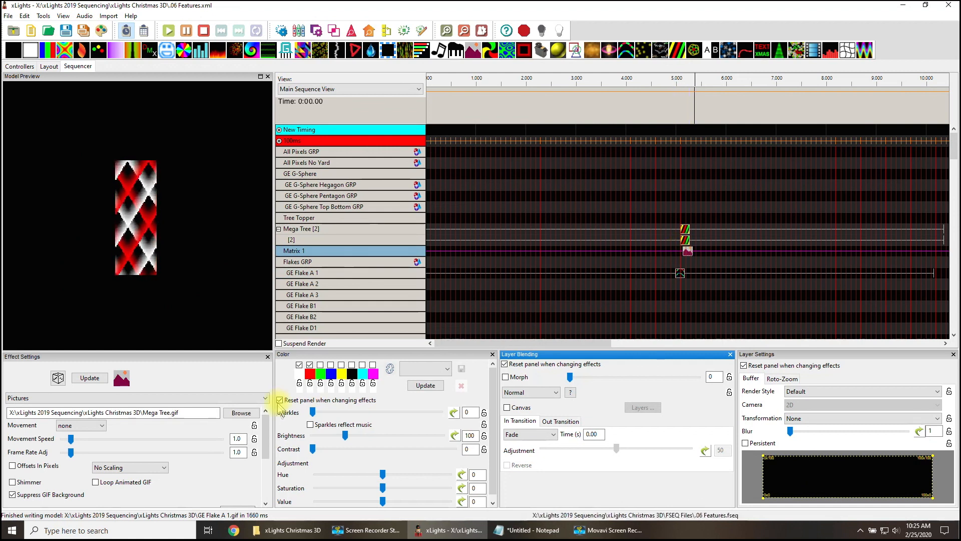
{"action": "left_click", "coordinate": [242, 412]}
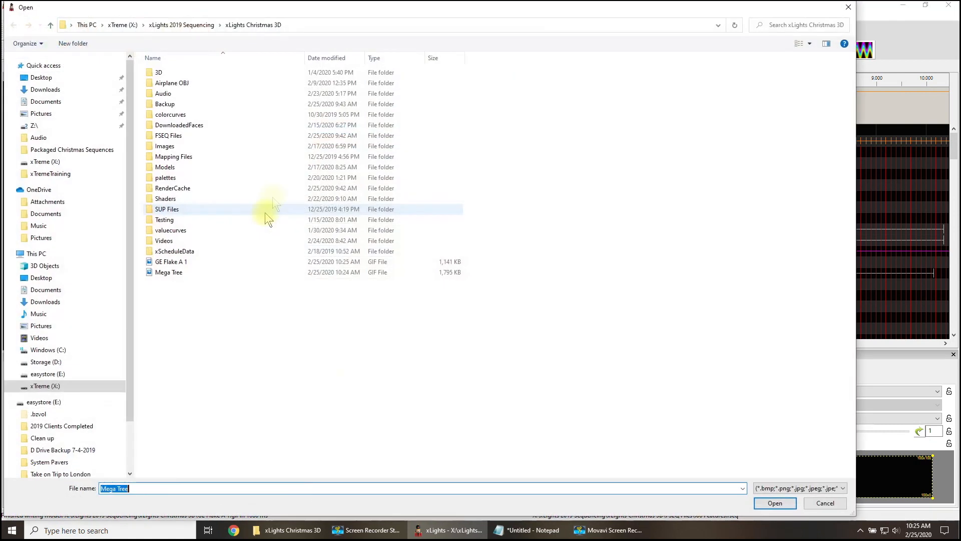
{"action": "left_click", "coordinate": [169, 262]}
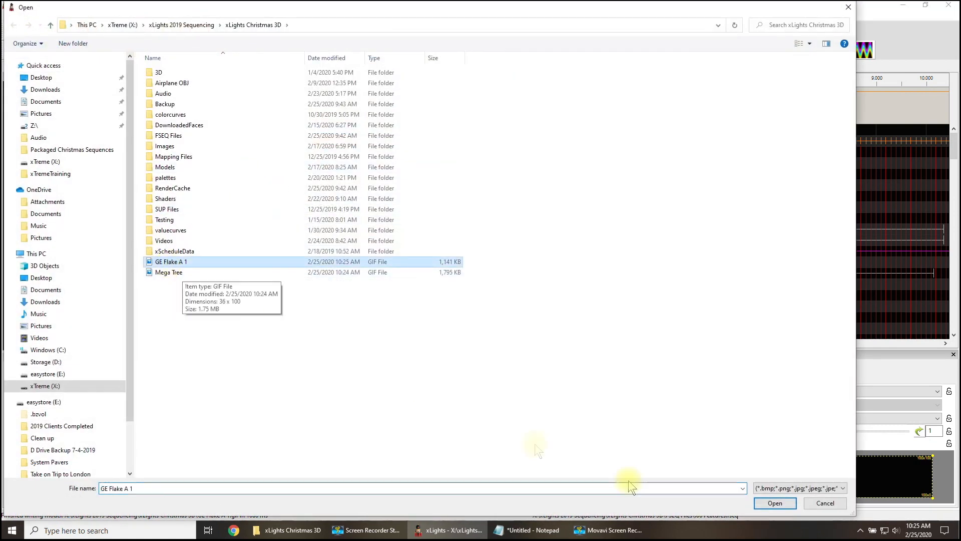
{"action": "left_click", "coordinate": [774, 503]}
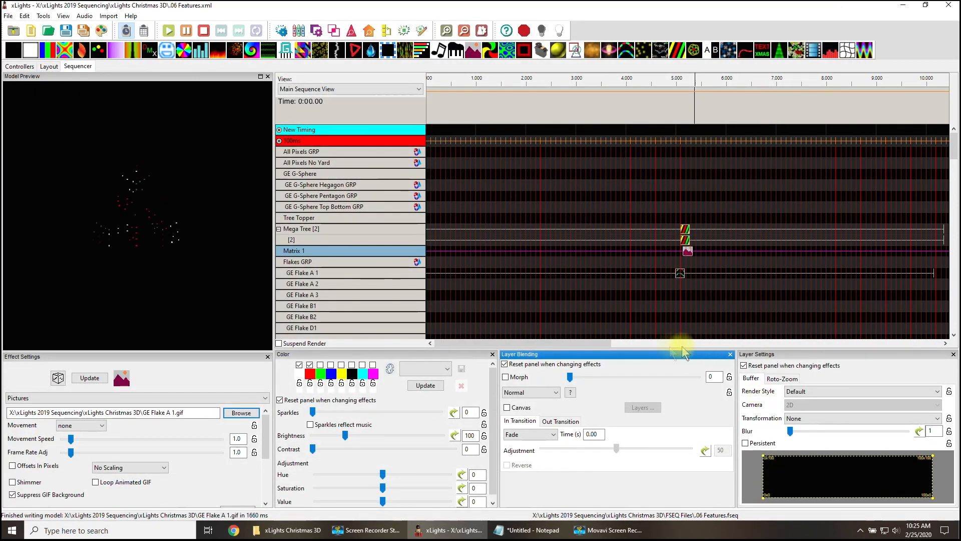
Resize the Matrix 1 Pictures effect, first to end at about 8.4 s and finally at 17.475 s
{"action": "left_click_drag", "start_coordinate": [603, 345], "coordinate": [742, 350]}
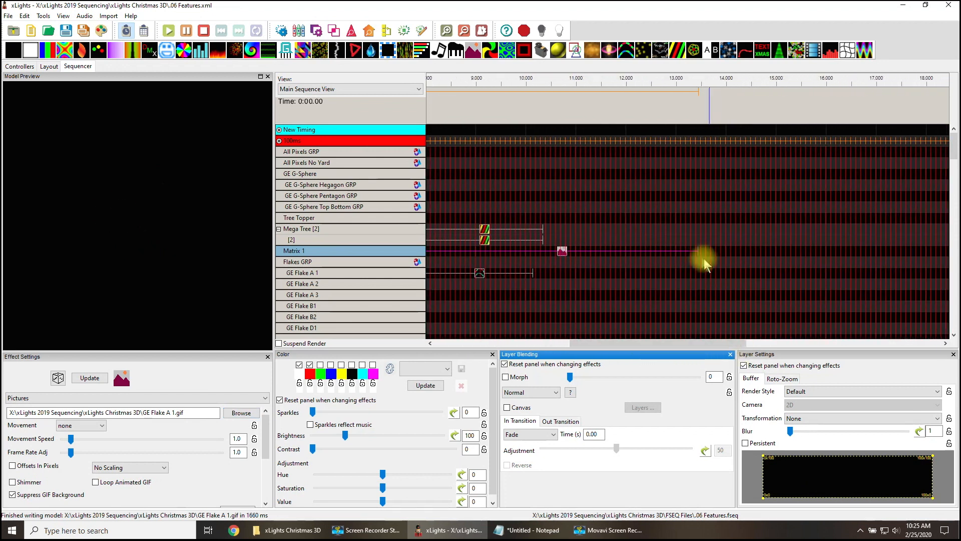
{"action": "left_click_drag", "start_coordinate": [698, 251], "coordinate": [443, 264]}
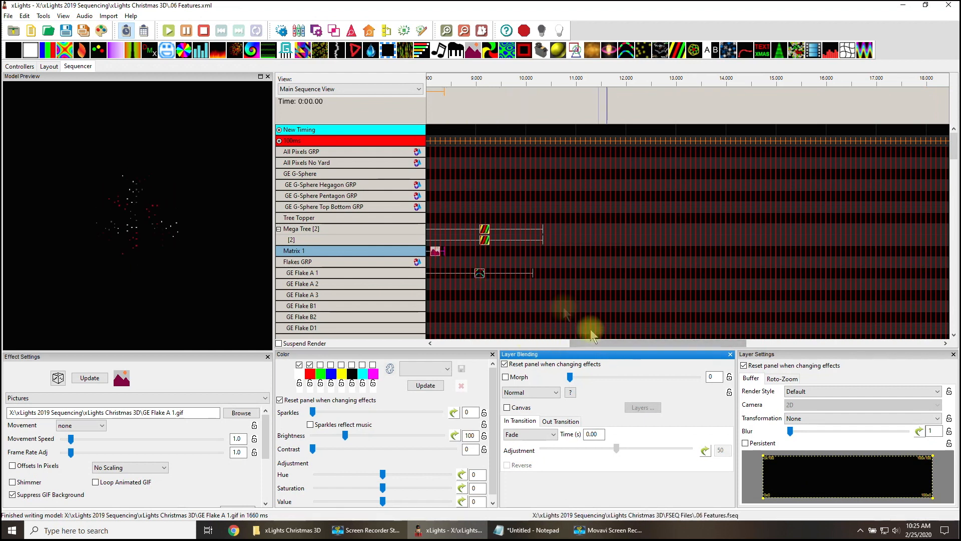
{"action": "left_click_drag", "start_coordinate": [444, 250], "coordinate": [901, 254]}
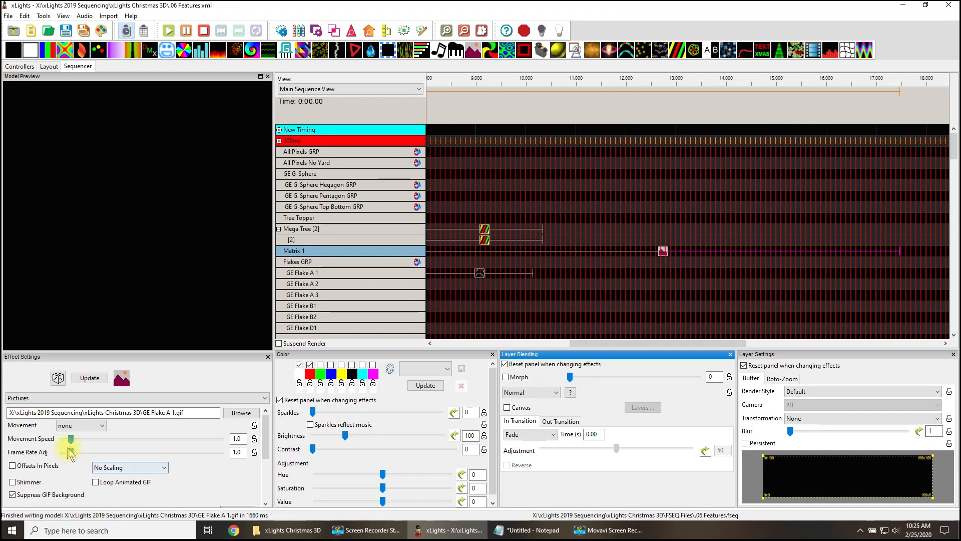
Set the frame rate adjustment of the Matrix 1 Pictures effect to 1.3
{"action": "left_click", "coordinate": [662, 257]}
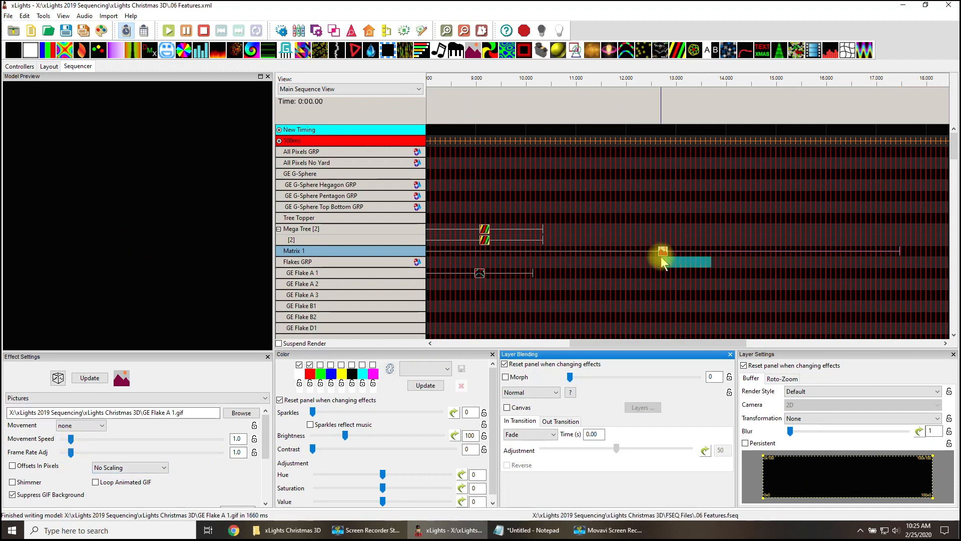
{"action": "left_click", "coordinate": [663, 251]}
{"action": "mouse_move", "coordinate": [71, 445]}
{"action": "left_mouse_down"}
{"action": "mouse_move", "coordinate": [67, 455]}
{"action": "mouse_move", "coordinate": [148, 458]}
{"action": "mouse_move", "coordinate": [73, 454]}
{"action": "left_mouse_up"}
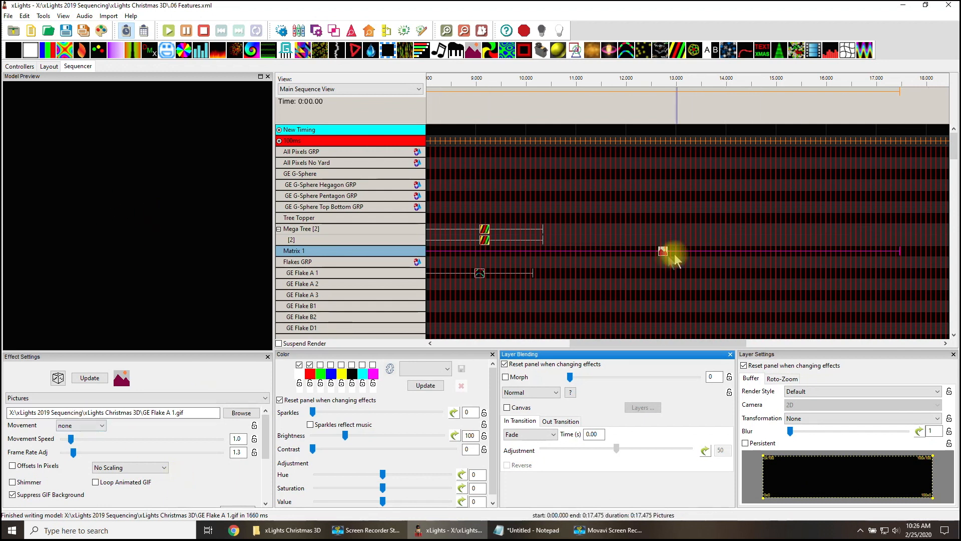
Set the movement of the Matrix 1 Pictures effect to left and look at its Roto-Zoom layer settings
{"action": "left_click", "coordinate": [99, 426]}
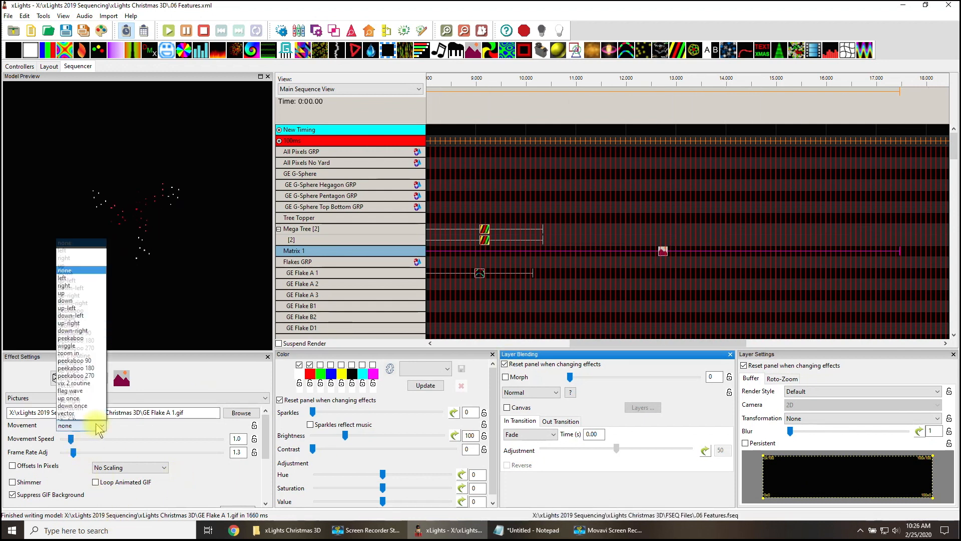
{"action": "left_click", "coordinate": [96, 245]}
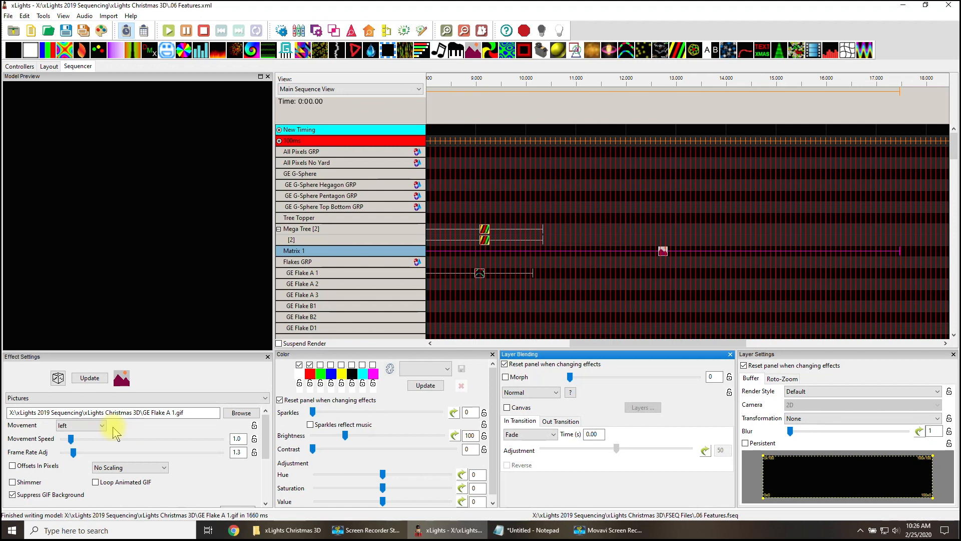
{"action": "left_click", "coordinate": [781, 379]}
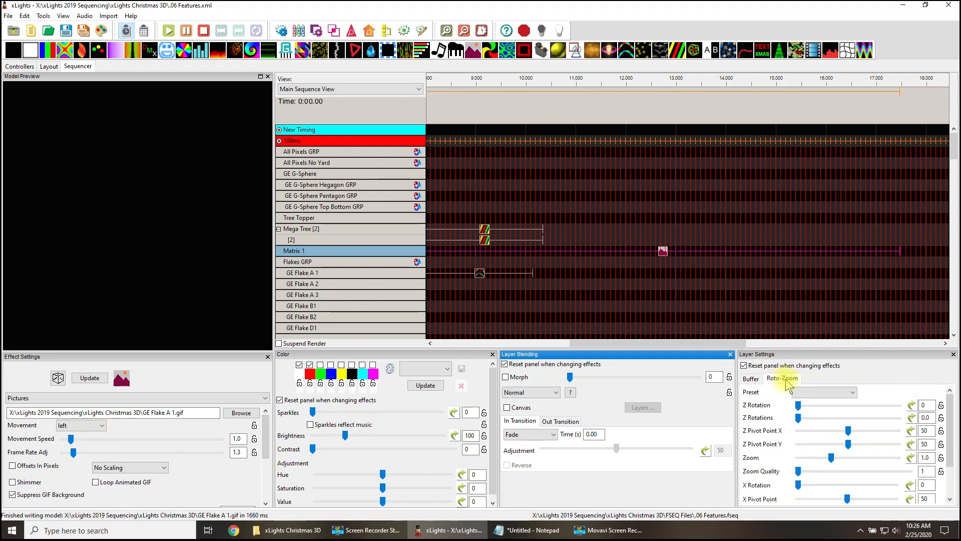
{"action": "left_click", "coordinate": [750, 380]}
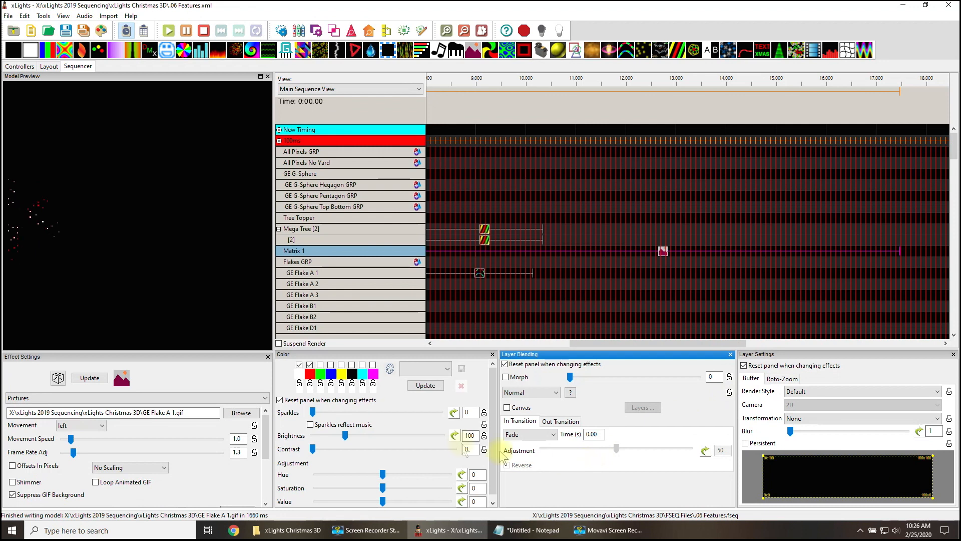
Copy the Matrix 1 Pictures effect onto GE Grand Illusion 1 and shorten the copy to end at about 11.5 s
{"action": "left_click", "coordinate": [663, 251]}
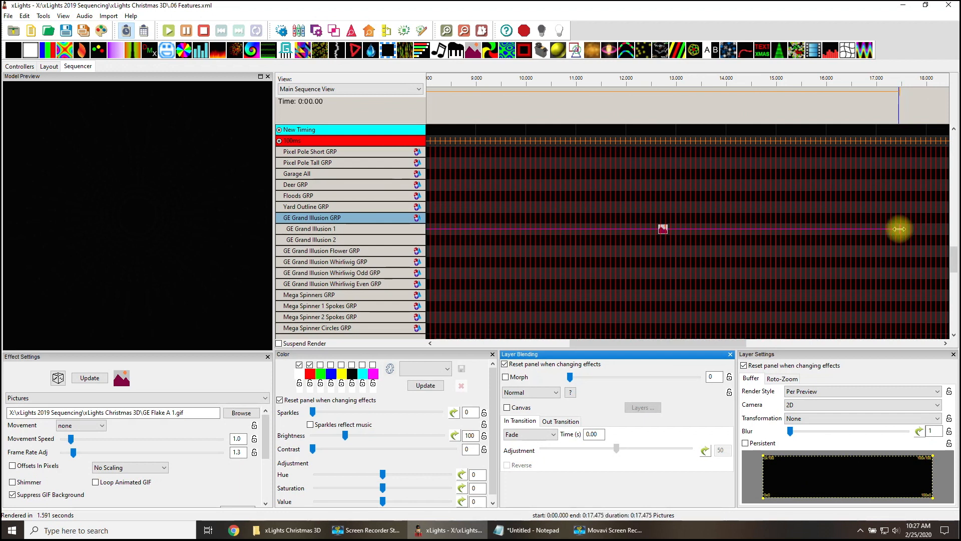
{"action": "left_click_drag", "start_coordinate": [901, 229], "coordinate": [602, 238]}
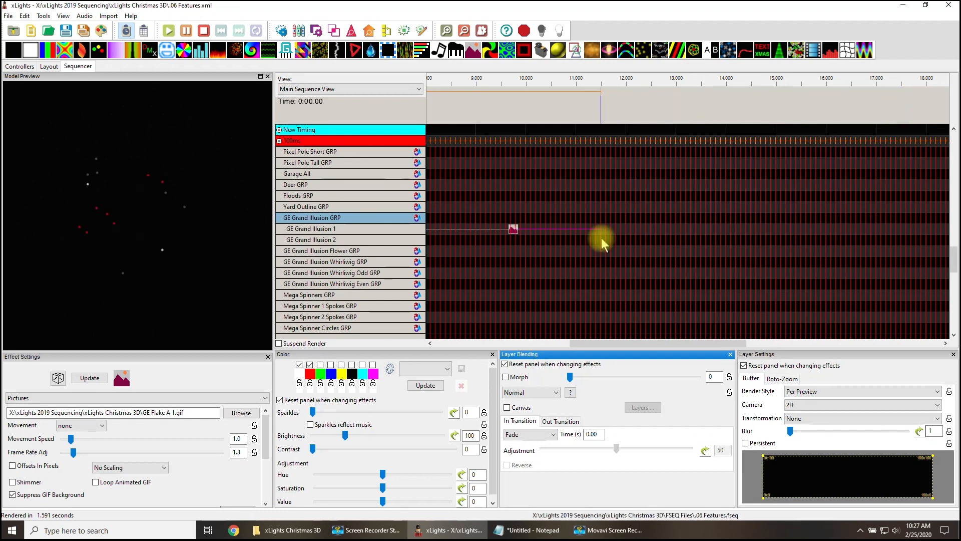